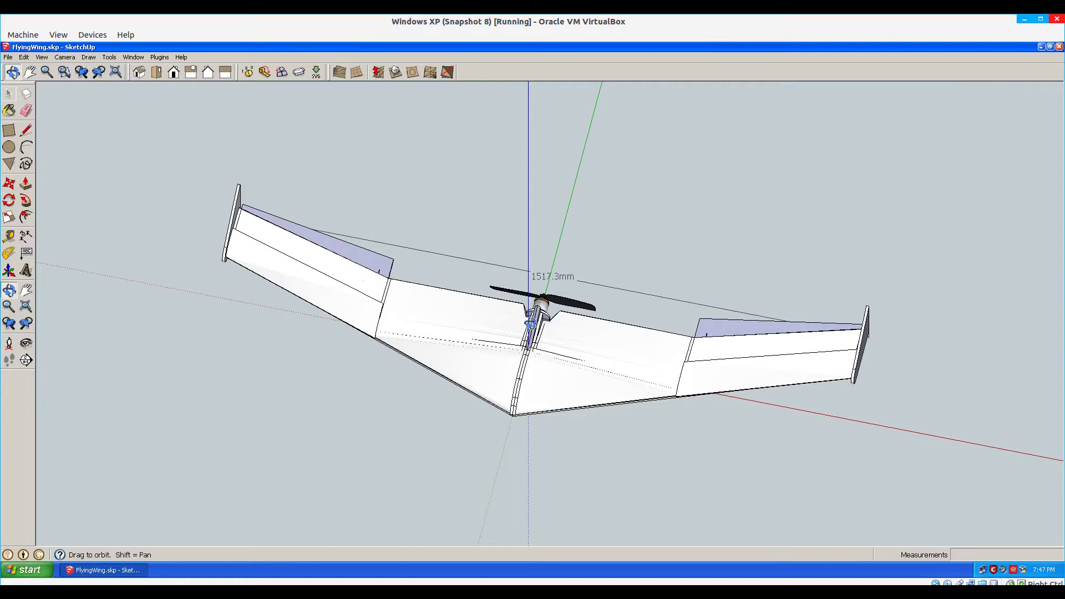
- Orbit the flying wing model round to a side-on angle so the parts sheet appears
{"action": "left_click_drag", "start_coordinate": [511, 337], "coordinate": [537, 409]}
{"action": "left_click_drag", "start_coordinate": [357, 316], "coordinate": [523, 364]}
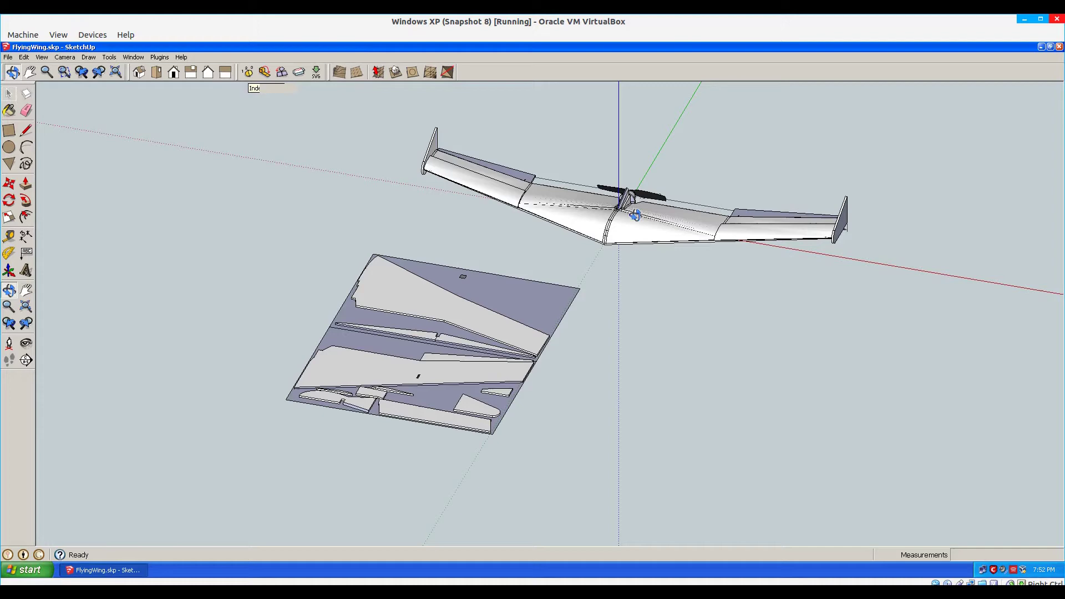
- Orbit, zoom and pan over the wing panels and fins, toggling between the Select and Orbit tools
{"action": "left_click_drag", "start_coordinate": [443, 313], "coordinate": [544, 377]}
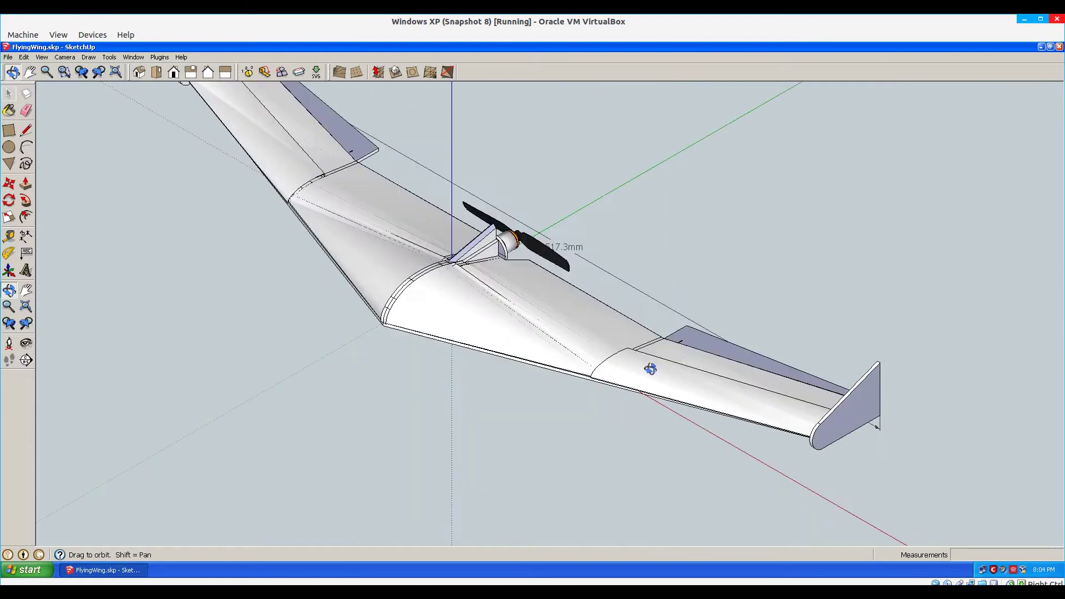
{"action": "left_click_drag", "start_coordinate": [650, 369], "coordinate": [311, 413]}
{"action": "left_click_drag", "start_coordinate": [578, 382], "coordinate": [338, 366]}
{"action": "scroll", "coordinate": [510, 397], "scroll_direction": "up", "scroll_amount": 5}
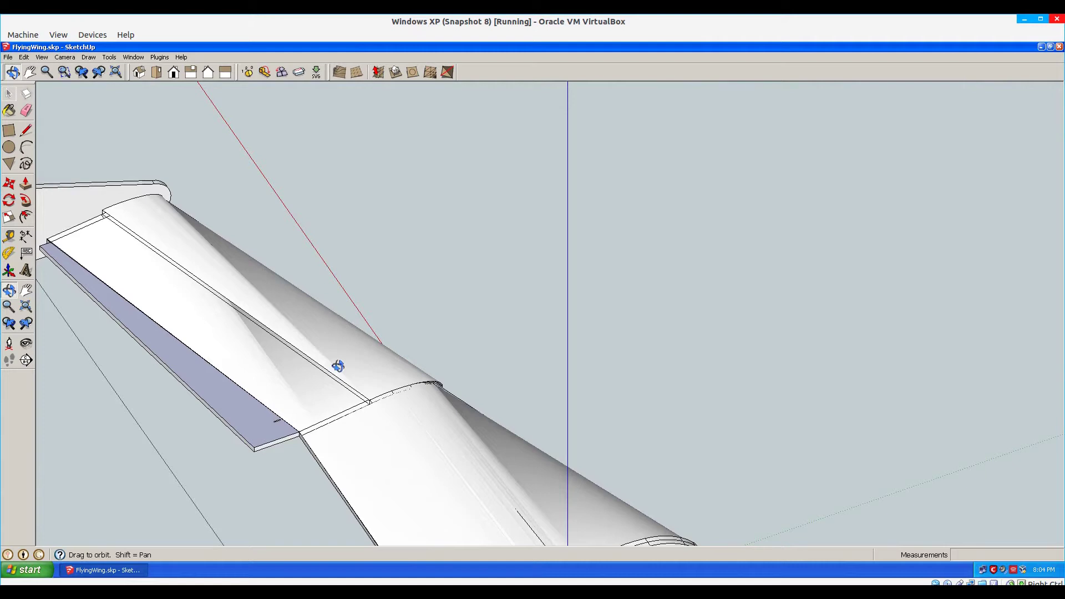
{"action": "left_click_drag", "start_coordinate": [113, 225], "coordinate": [671, 287]}
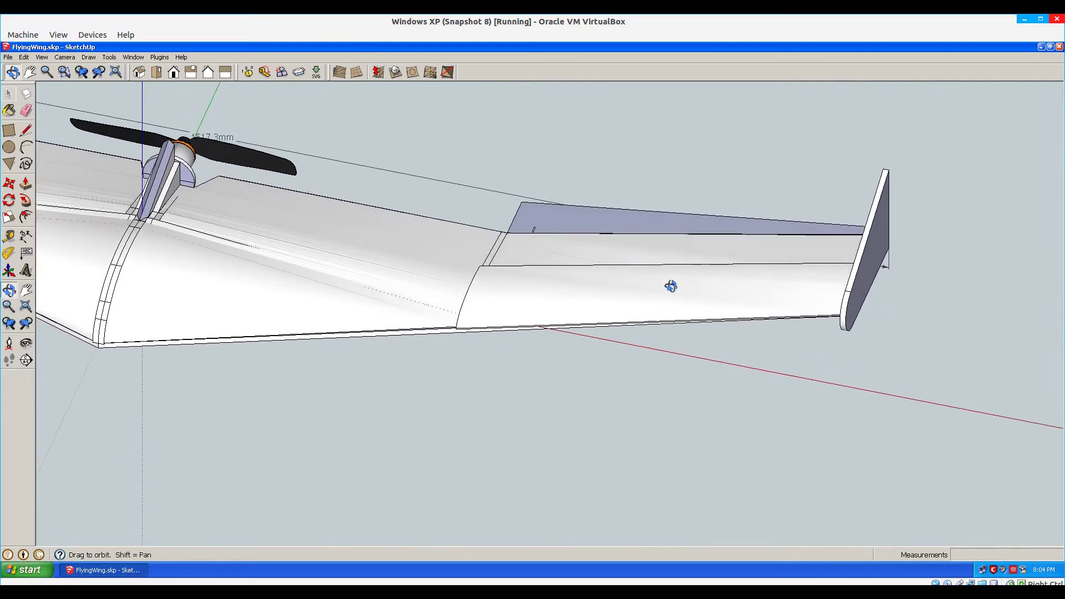
{"action": "left_click_drag", "start_coordinate": [743, 280], "coordinate": [701, 283]}
{"action": "key", "text": "space"}
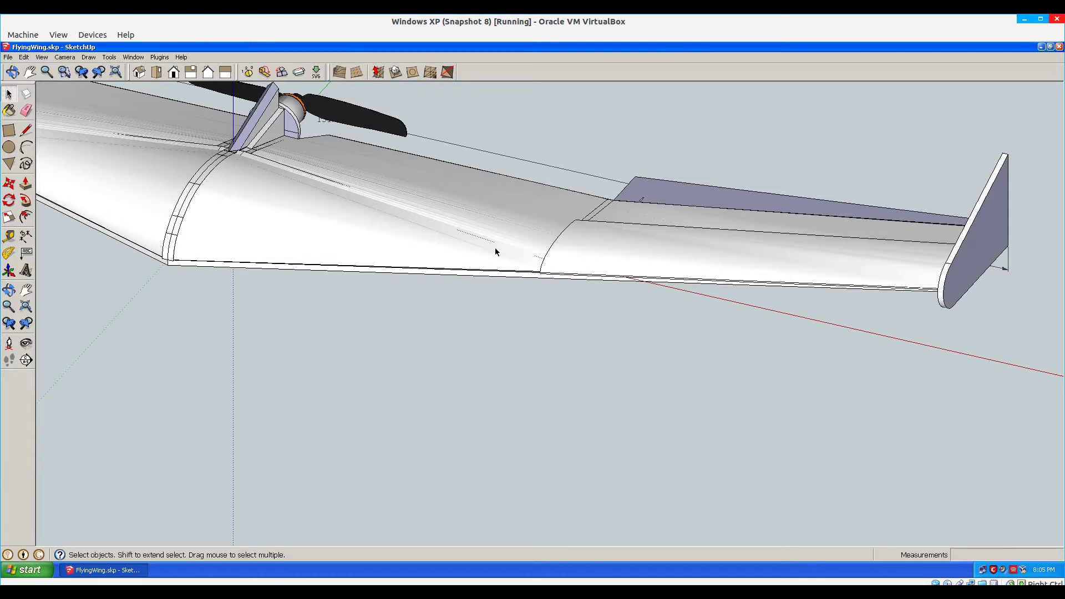
{"action": "key", "text": "o"}
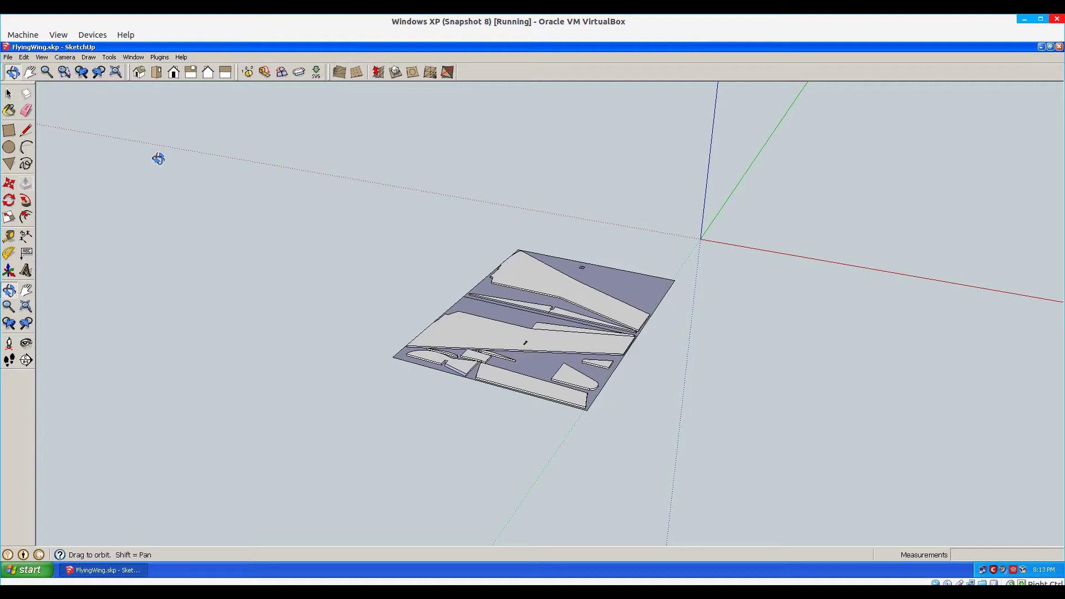
- Switch the camera to Parallel Projection and Top view, then Zoom Extents on the parts sheet
{"action": "left_click", "coordinate": [65, 57]}
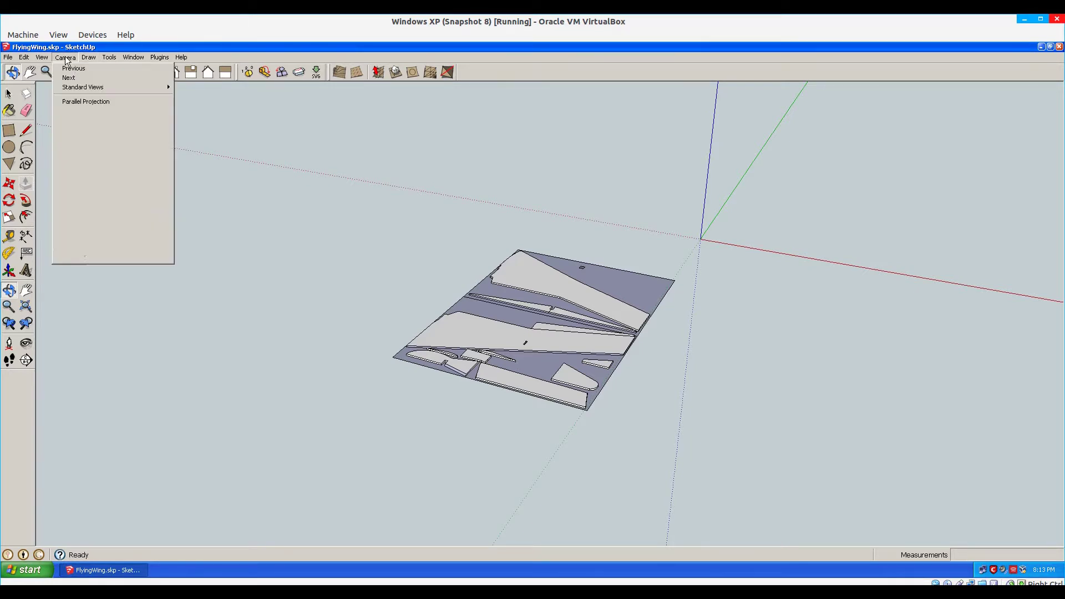
{"action": "left_click", "coordinate": [77, 102]}
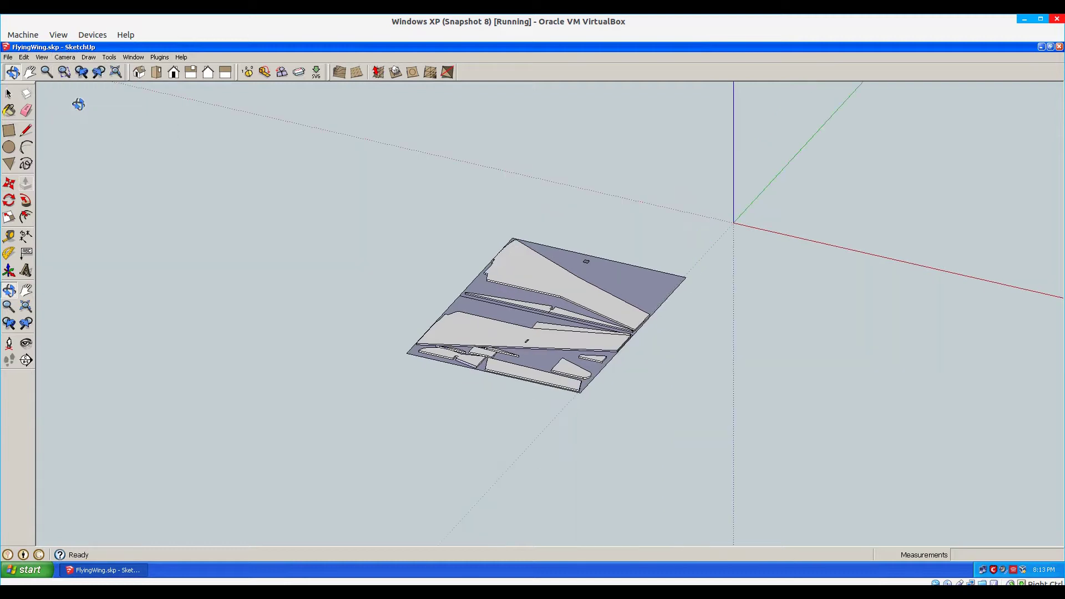
{"action": "left_click", "coordinate": [157, 73]}
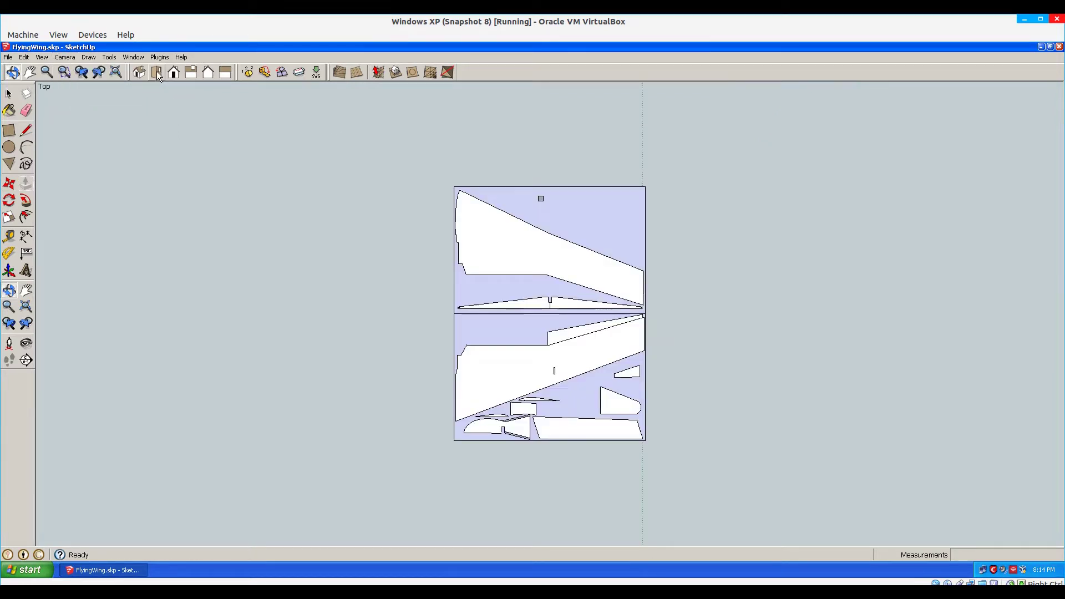
{"action": "left_click", "coordinate": [115, 73]}
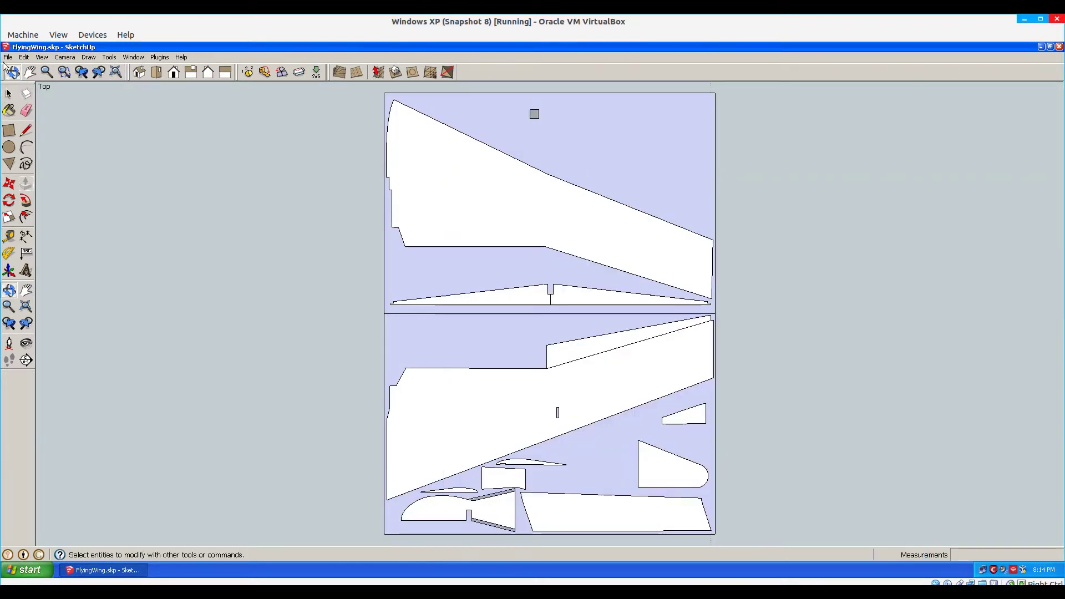
{"action": "left_click", "coordinate": [8, 57]}
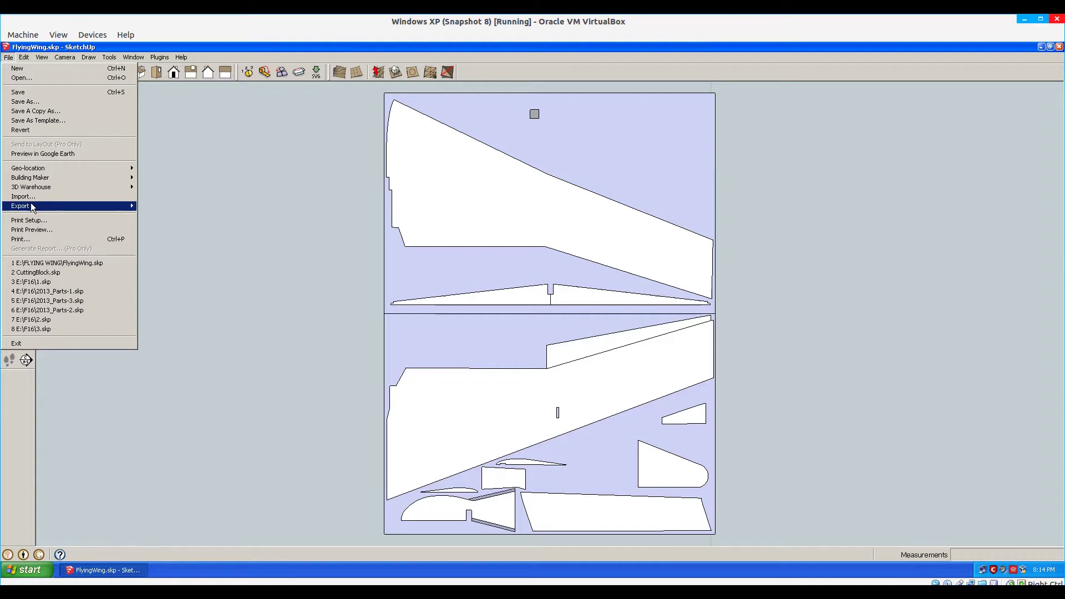
- Set up a 2D Graphic export to FlyingWing.png with the width reduced from 7100 to 6000 pixels
{"action": "mouse_move", "coordinate": [32, 207]}
{"action": "left_click", "coordinate": [172, 215]}
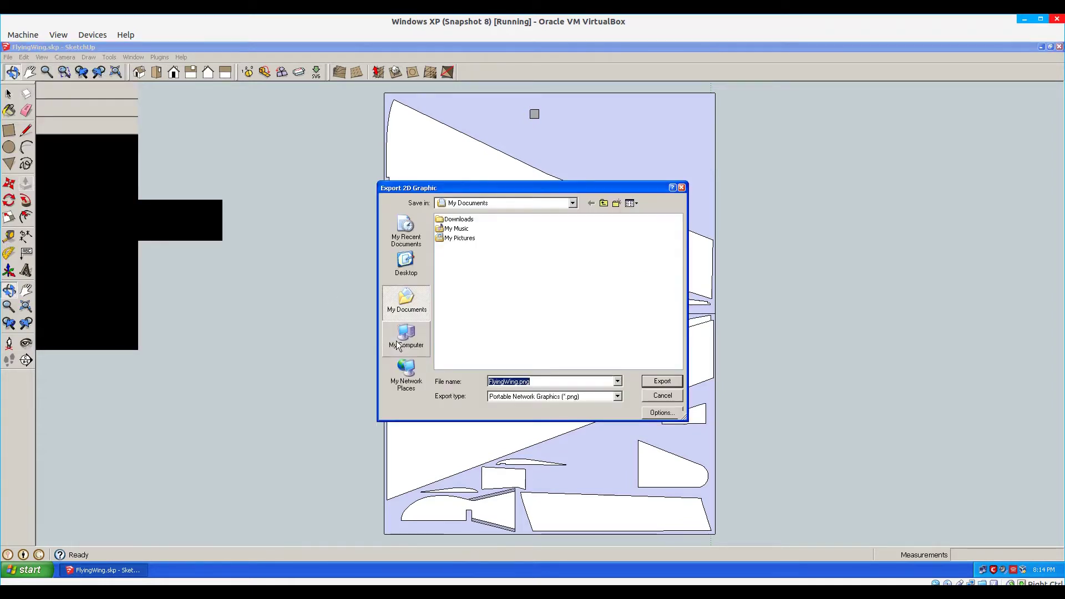
{"action": "left_click", "coordinate": [661, 413]}
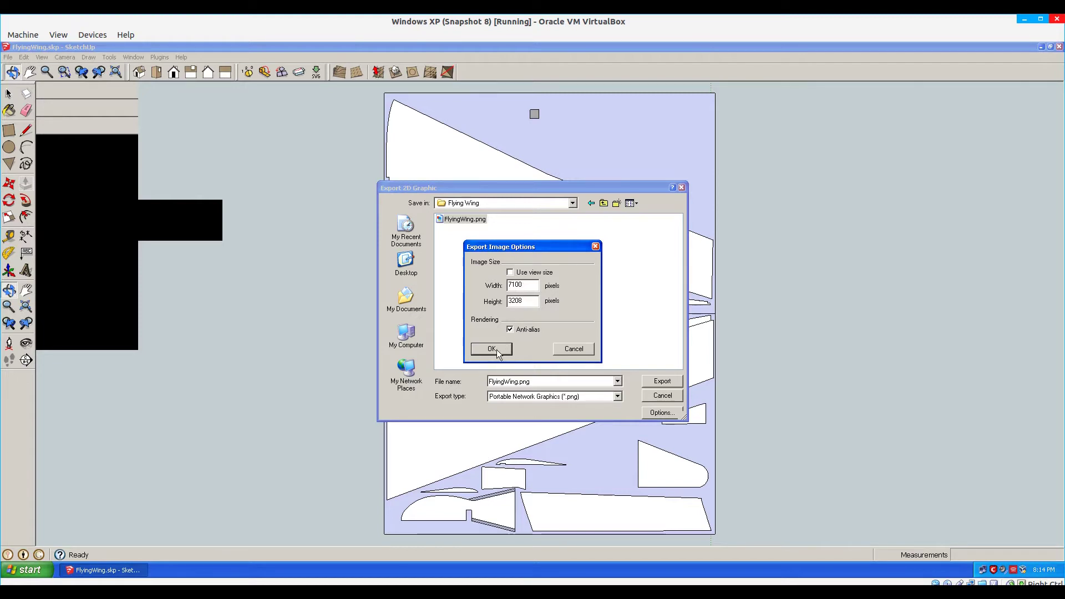
{"action": "left_click_drag", "start_coordinate": [536, 285], "coordinate": [493, 279]}
{"action": "type", "text": "6000"}
{"action": "left_click", "coordinate": [491, 348]}
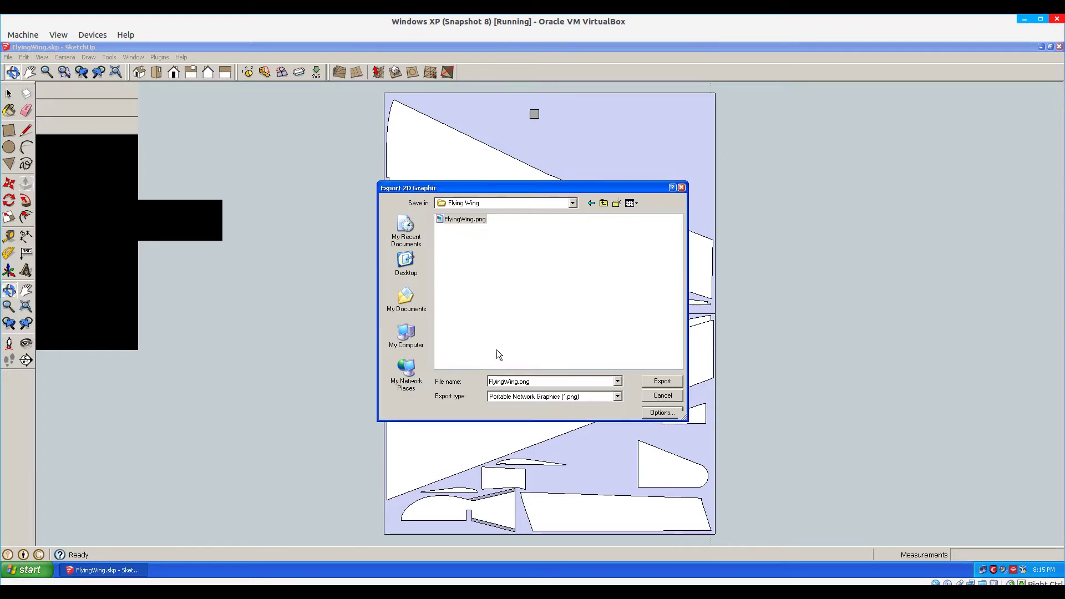
- Export over the existing FlyingWing.png, then Tape Measure the check square's top and right edges
{"action": "left_click", "coordinate": [664, 381]}
{"action": "left_click", "coordinate": [508, 317]}
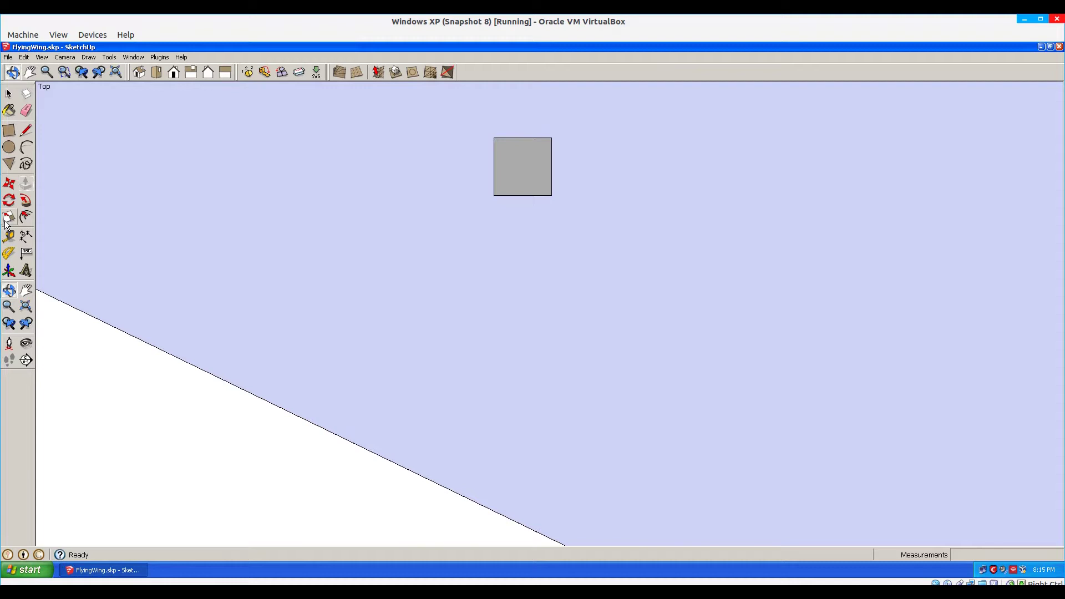
{"action": "left_click", "coordinate": [9, 235]}
{"action": "left_click", "coordinate": [498, 131]}
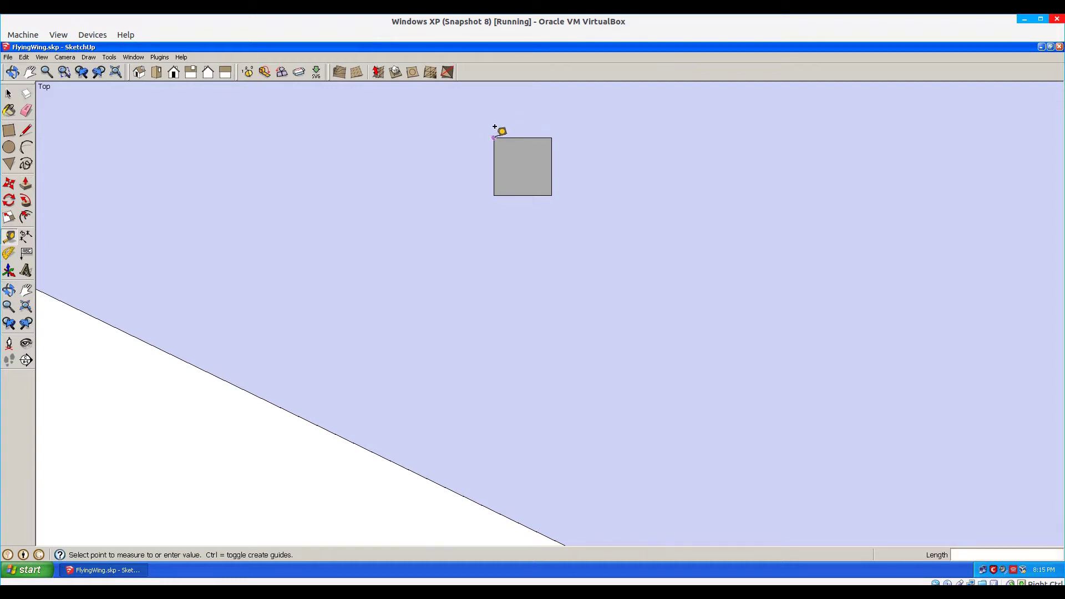
{"action": "left_click", "coordinate": [550, 129]}
{"action": "left_click", "coordinate": [550, 131]}
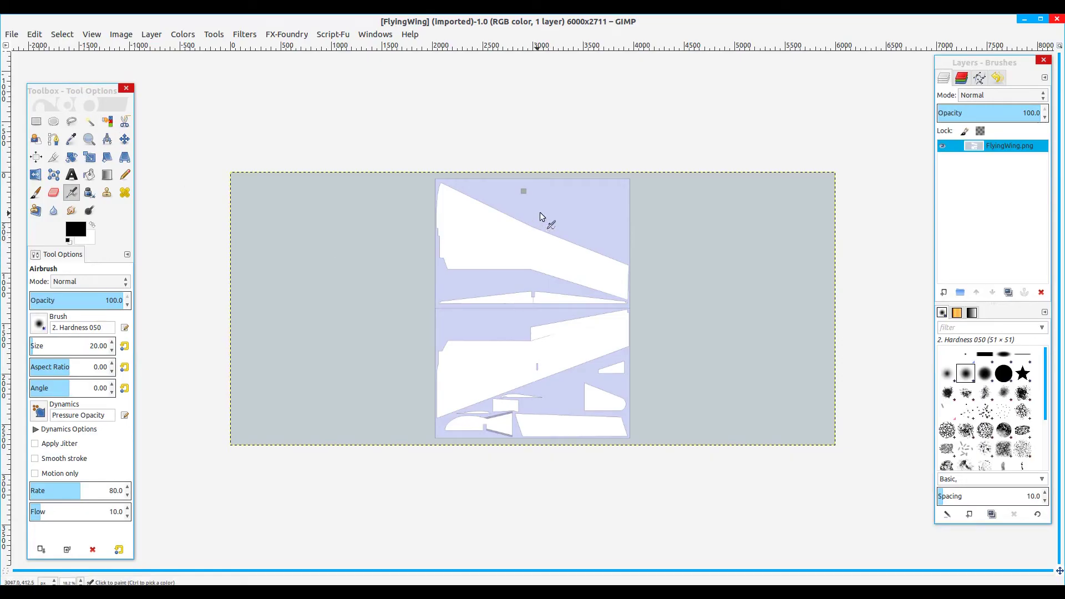
- Zoom into the check square, set the unit to mm, and measure its top edge at about 18.3 mm
{"action": "scroll", "coordinate": [524, 188], "scroll_direction": "up", "scroll_amount": 2}
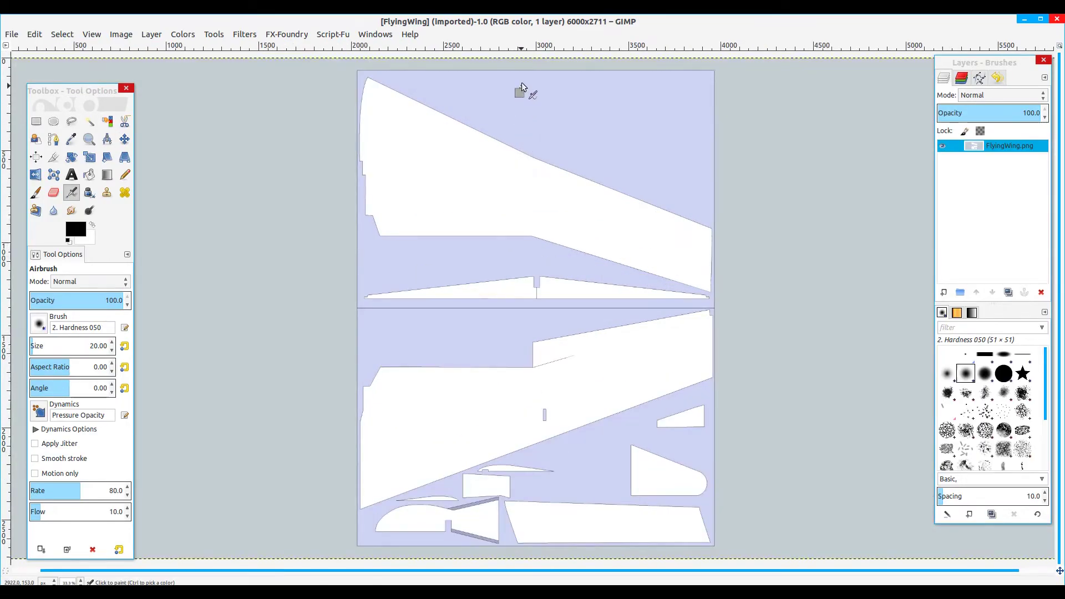
{"action": "scroll", "coordinate": [521, 87], "scroll_direction": "up", "scroll_amount": 7}
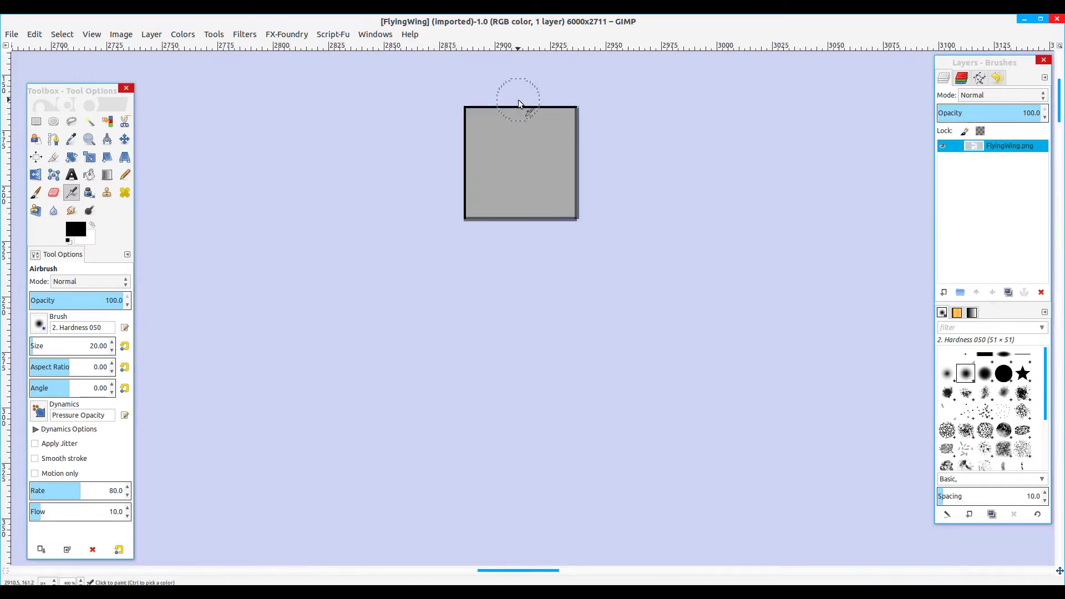
{"action": "scroll", "coordinate": [518, 104], "scroll_direction": "up", "scroll_amount": 3}
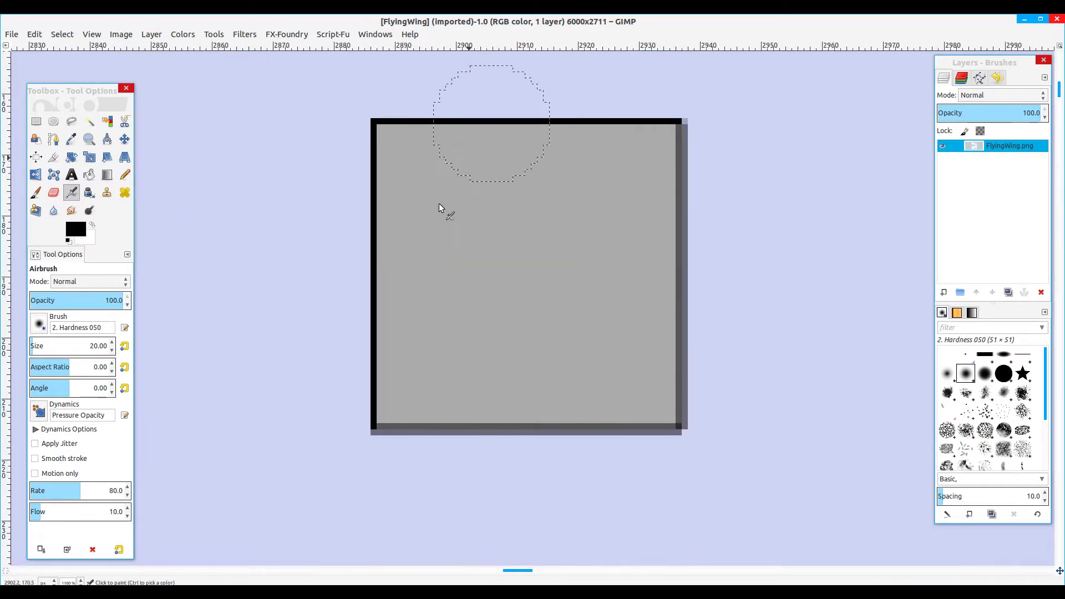
{"action": "left_click", "coordinate": [47, 583]}
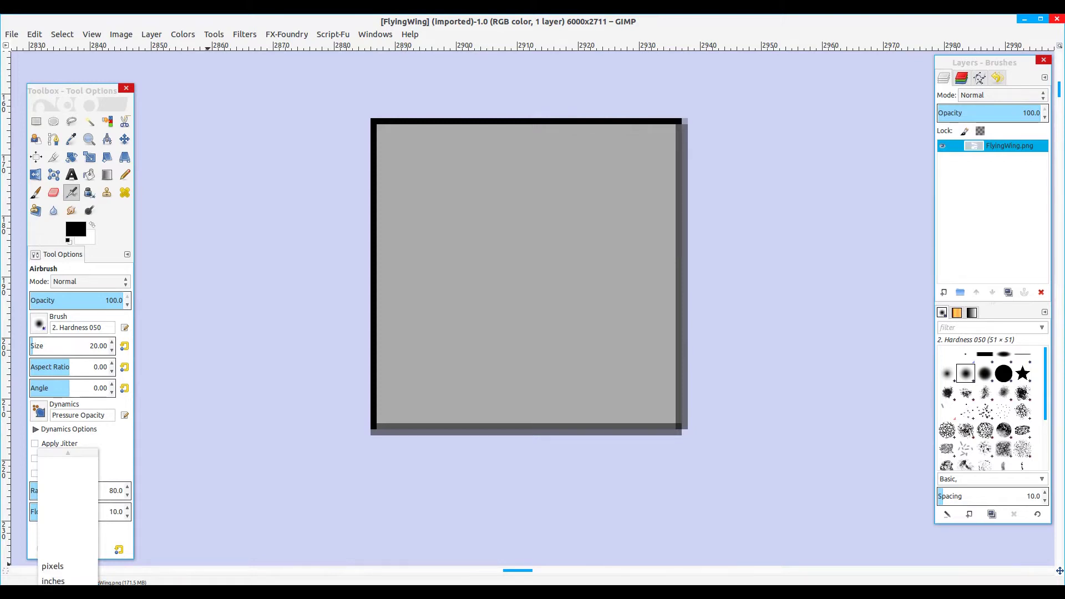
{"action": "key", "text": "Down"}
{"action": "key", "text": "Down"}
{"action": "key", "text": "Return"}
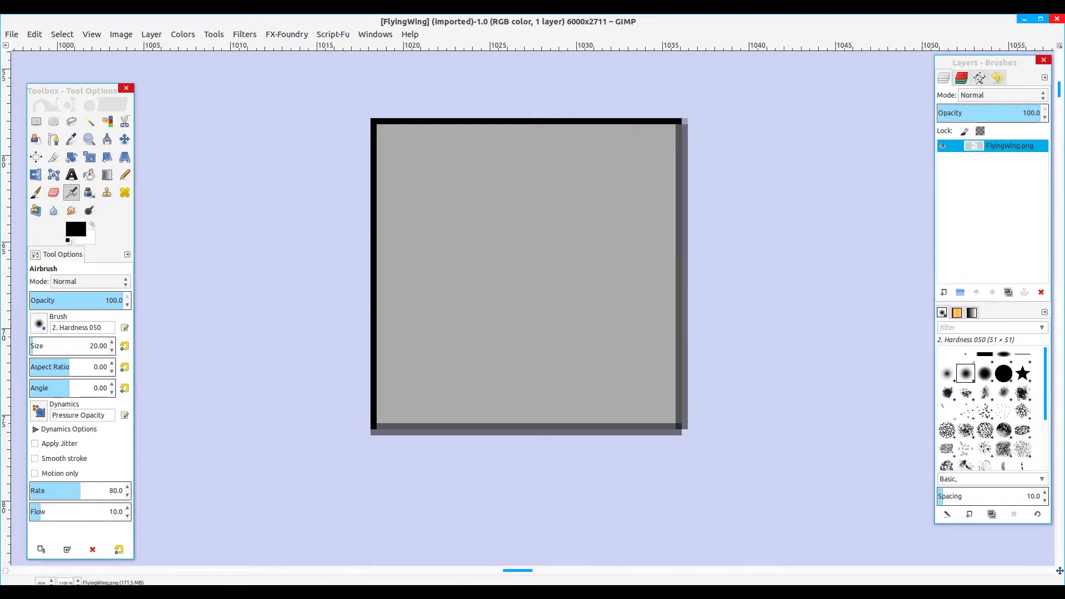
{"action": "left_click", "coordinate": [107, 139]}
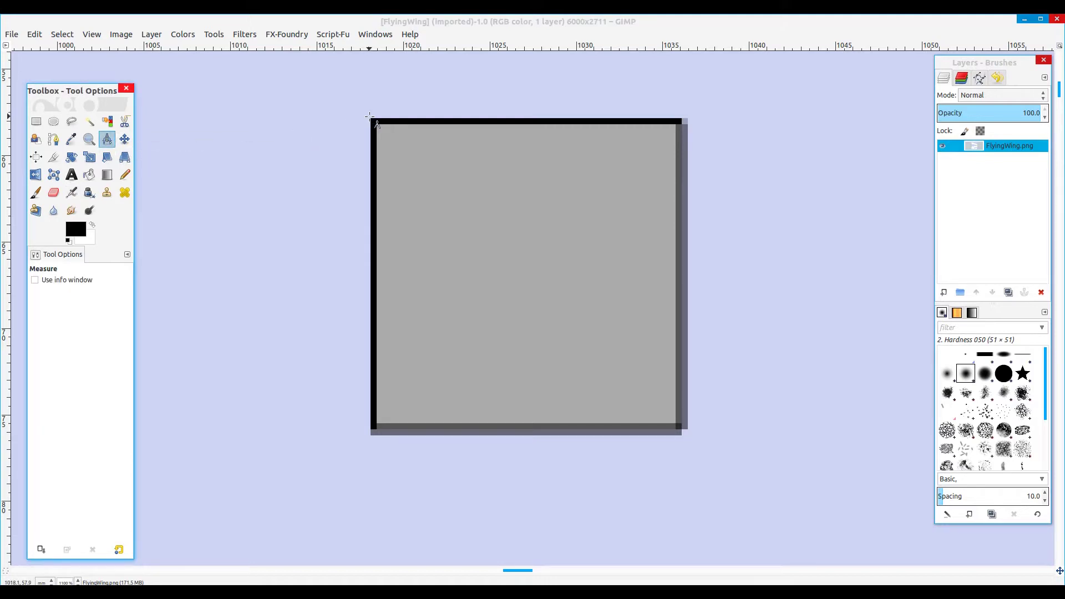
{"action": "left_click_drag", "start_coordinate": [369, 118], "coordinate": [688, 118]}
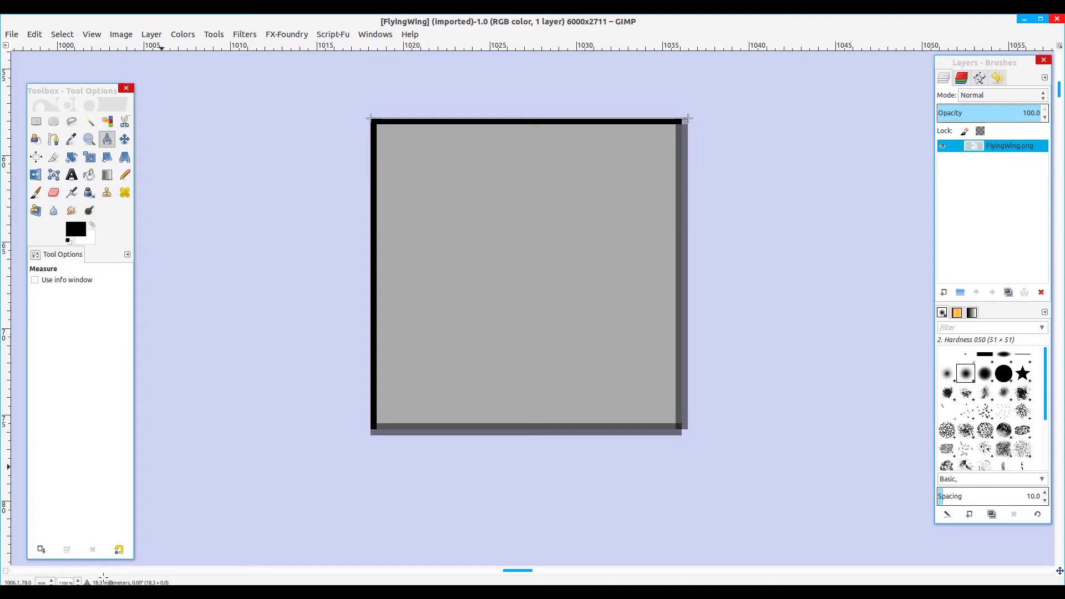
- Change the export width to 6600 pixels and re-export, replacing FlyingWing.png
{"action": "key", "text": "alt+Tab"}
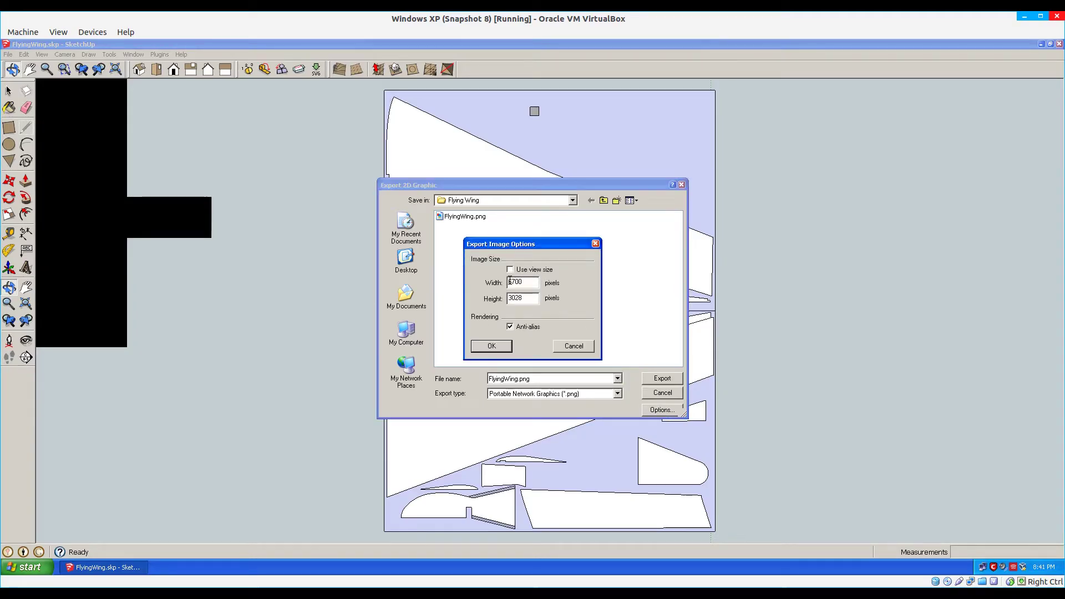
{"action": "type", "text": "66"}
{"action": "left_click", "coordinate": [492, 346]}
{"action": "left_click", "coordinate": [674, 378]}
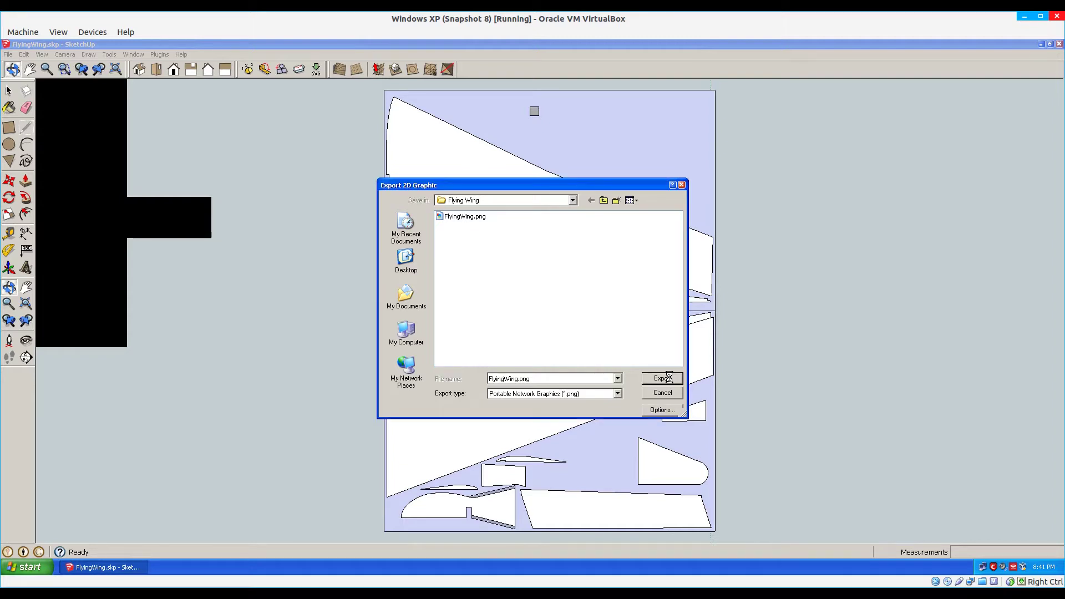
{"action": "left_click", "coordinate": [510, 314]}
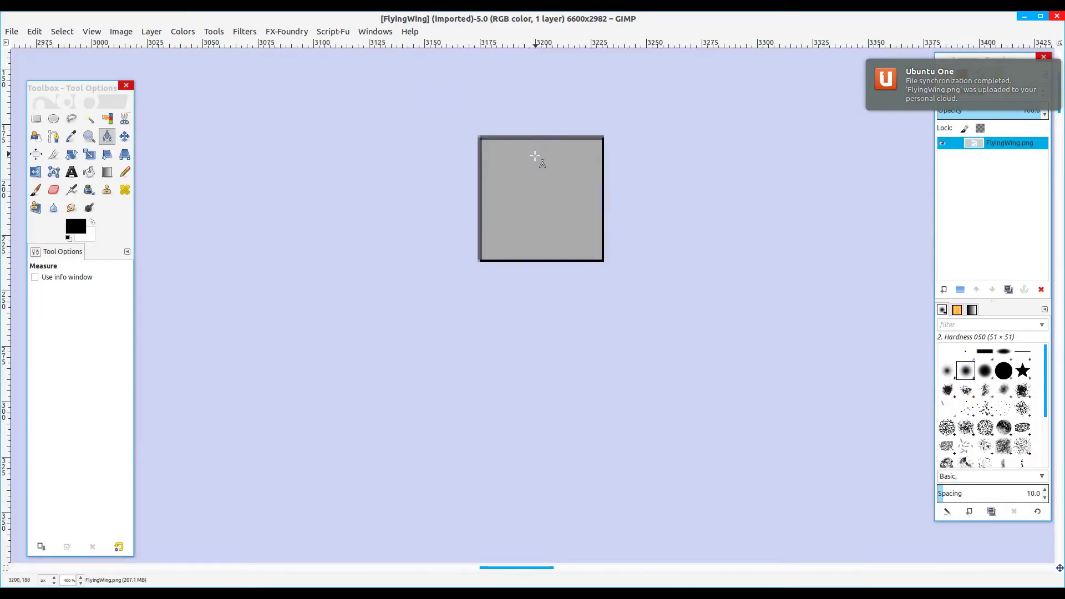
- Show units in millimetres and measure the square's top and right edges at 20.1 mm each
{"action": "scroll", "coordinate": [542, 164], "scroll_direction": "up", "scroll_amount": 5}
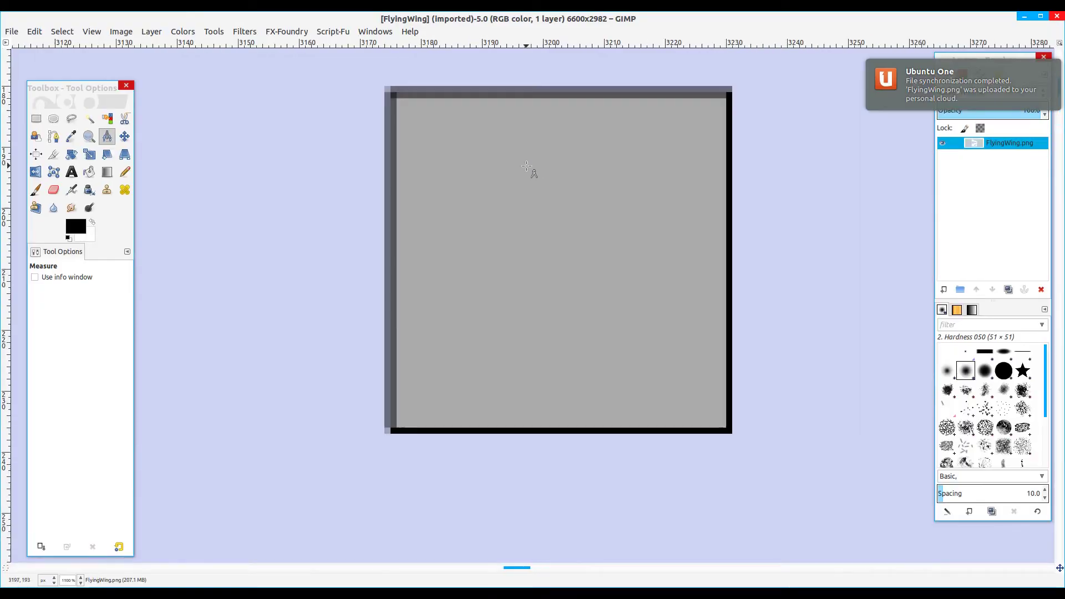
{"action": "left_click", "coordinate": [55, 582]}
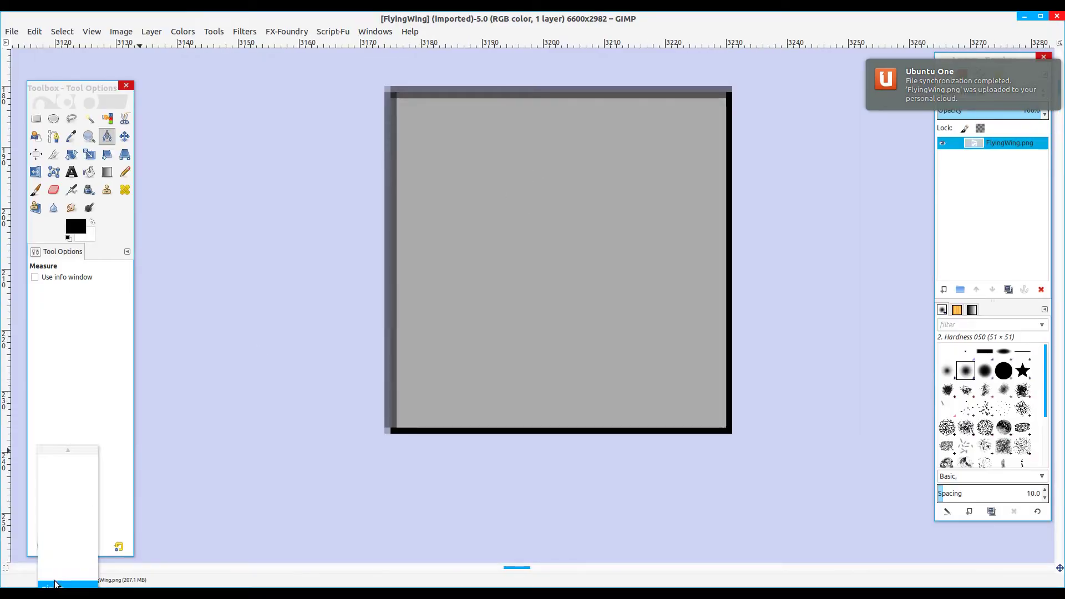
{"action": "left_click", "coordinate": [53, 576]}
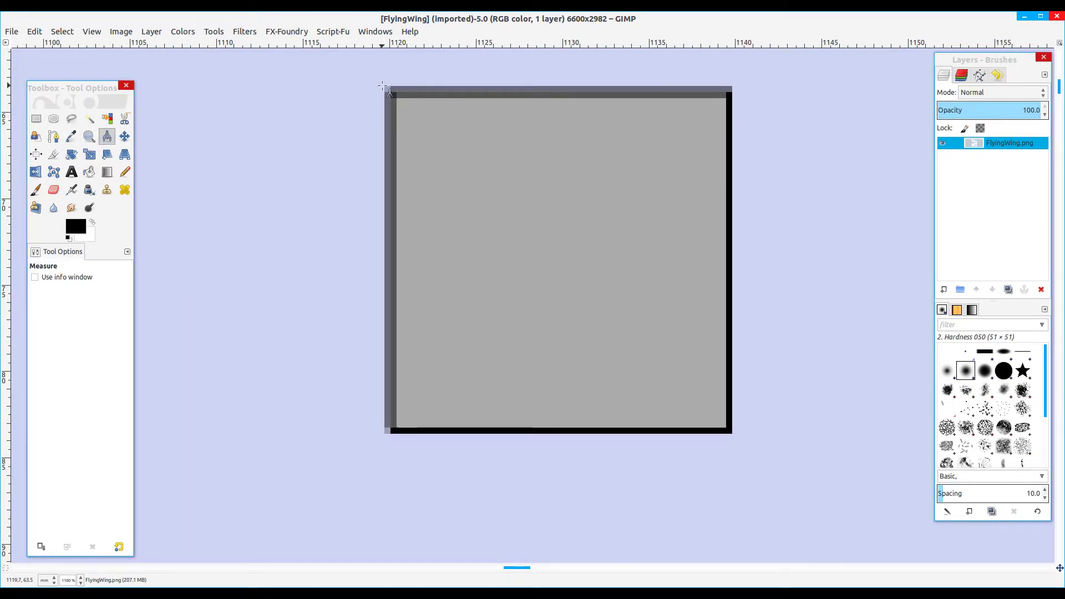
{"action": "left_click_drag", "start_coordinate": [384, 86], "coordinate": [732, 86]}
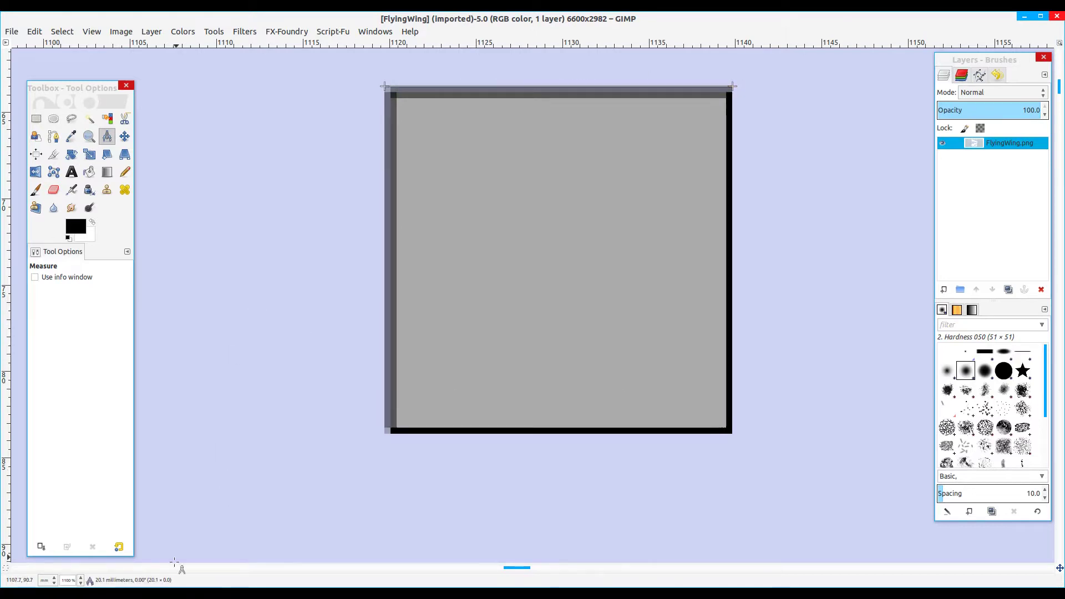
{"action": "left_click_drag", "start_coordinate": [732, 434], "coordinate": [732, 86]}
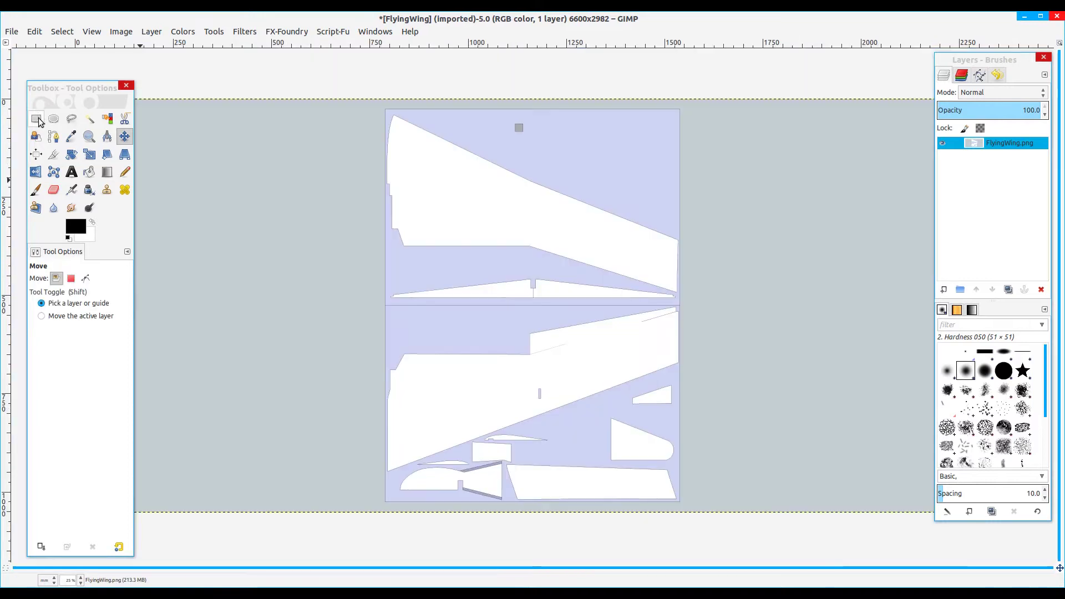
{"action": "left_click", "coordinate": [37, 119]}
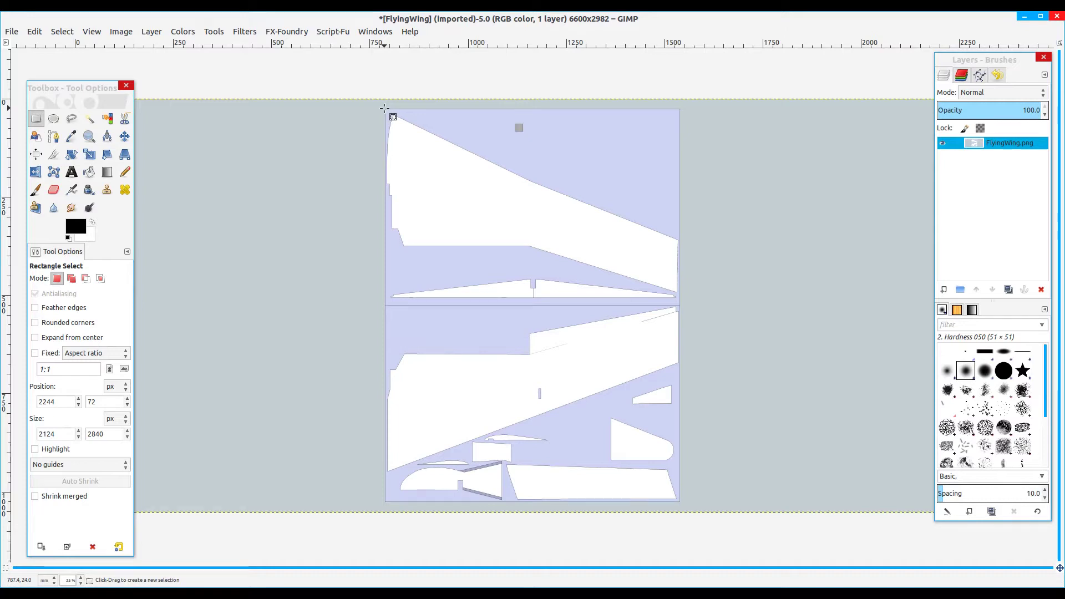
- Copy the selected wing panel and create a new 6600×2982 image filled with Transparency
{"action": "left_click_drag", "start_coordinate": [384, 109], "coordinate": [688, 508]}
{"action": "key", "text": "ctrl+c"}
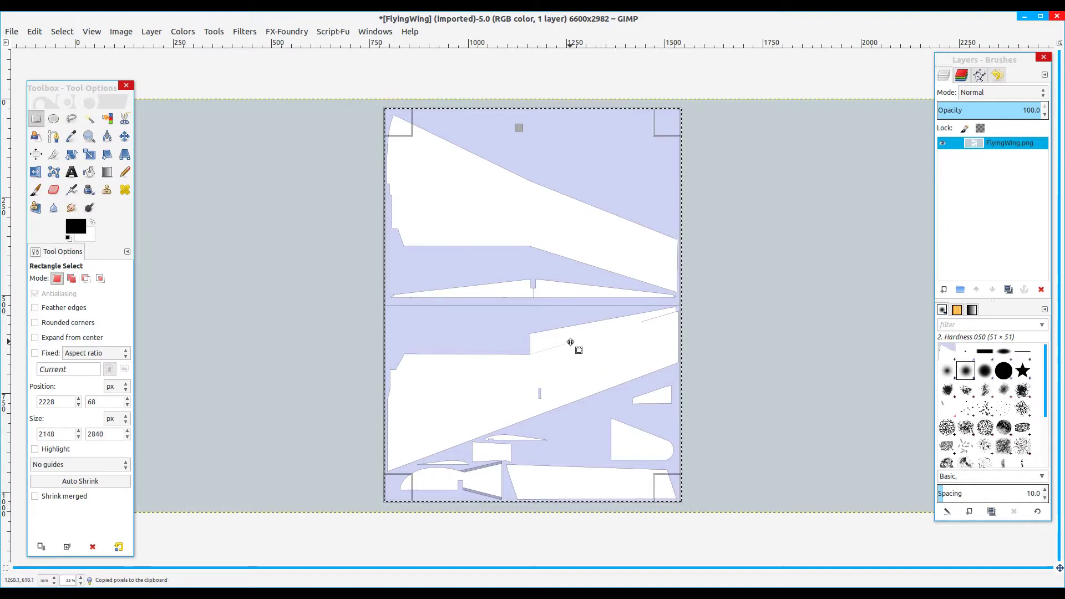
{"action": "left_click", "coordinate": [11, 32]}
{"action": "left_click", "coordinate": [22, 47]}
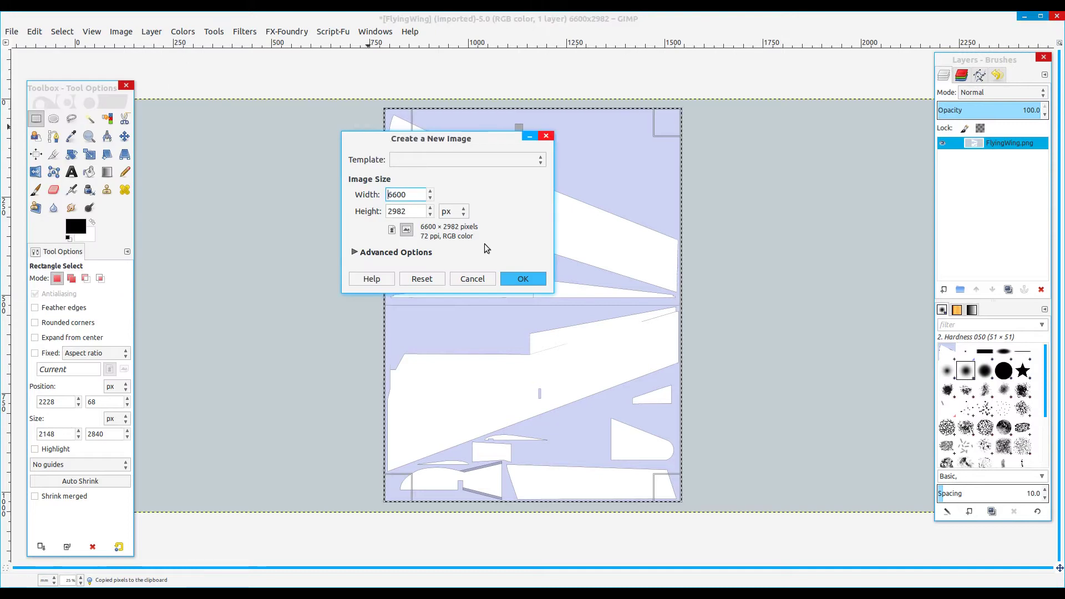
{"action": "left_click", "coordinate": [355, 253]}
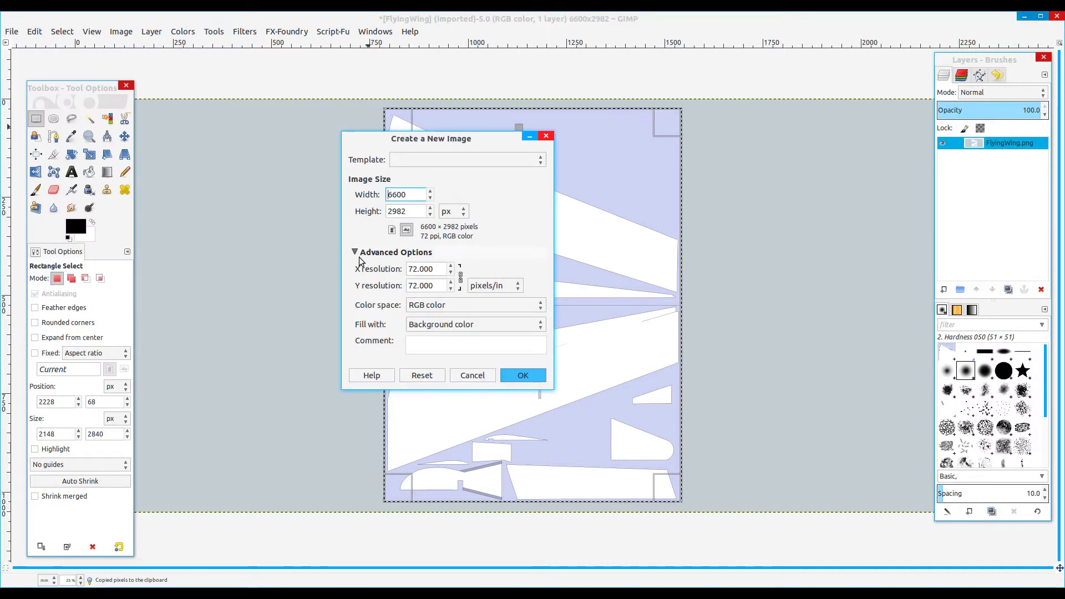
{"action": "left_click", "coordinate": [426, 325]}
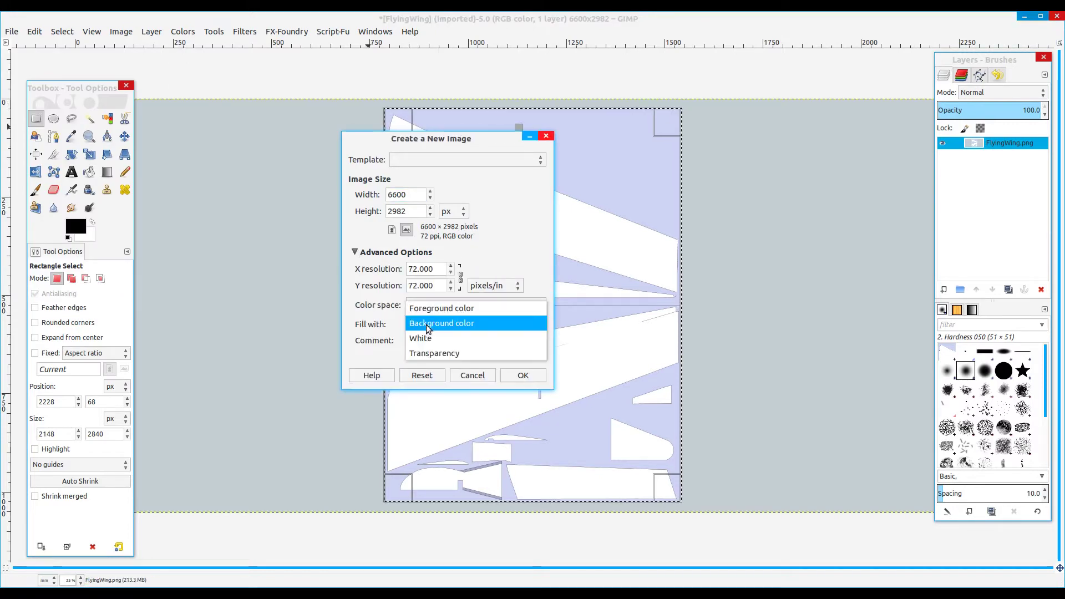
{"action": "left_click", "coordinate": [429, 353]}
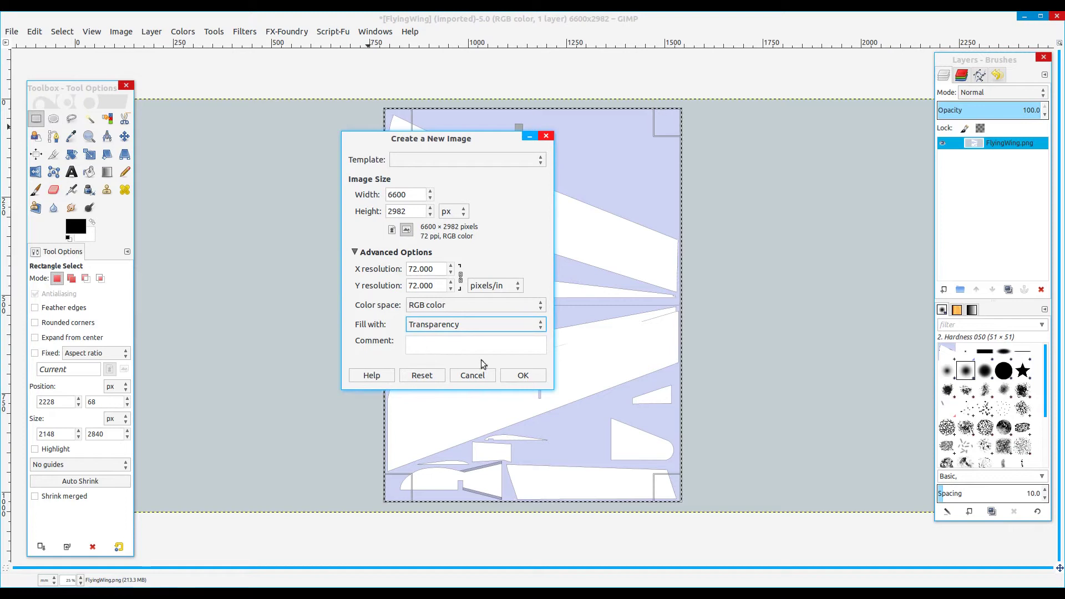
{"action": "left_click", "coordinate": [523, 375]}
- Paste the wing panel and move it flush into the new canvas's top-left corner
{"action": "key", "text": "Return"}
{"action": "key", "text": "ctrl+v"}
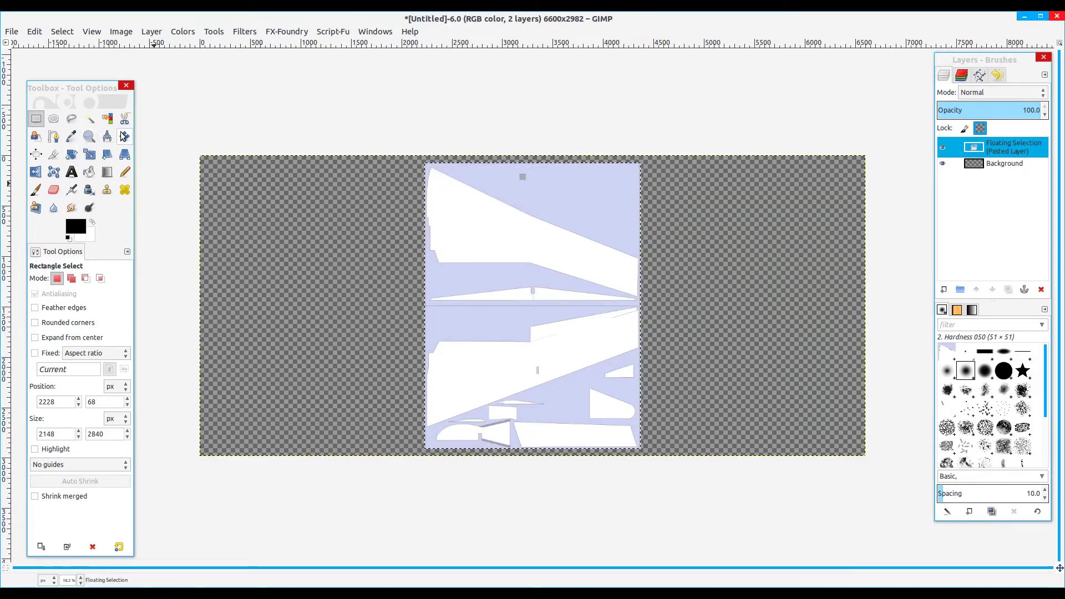
{"action": "left_click", "coordinate": [124, 136]}
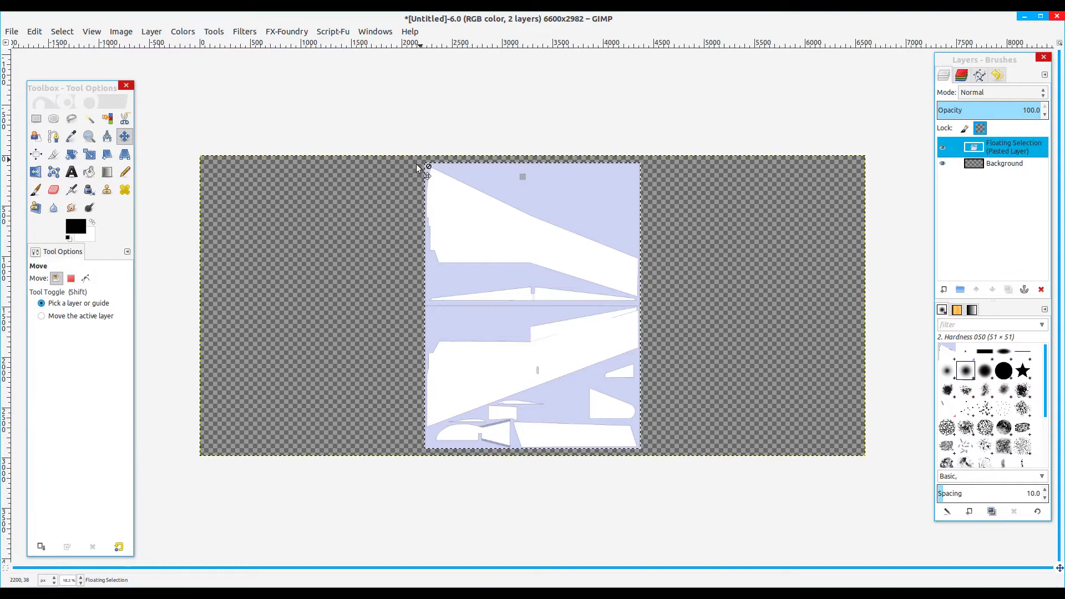
{"action": "key", "text": "plus"}
{"action": "key", "text": "plus"}
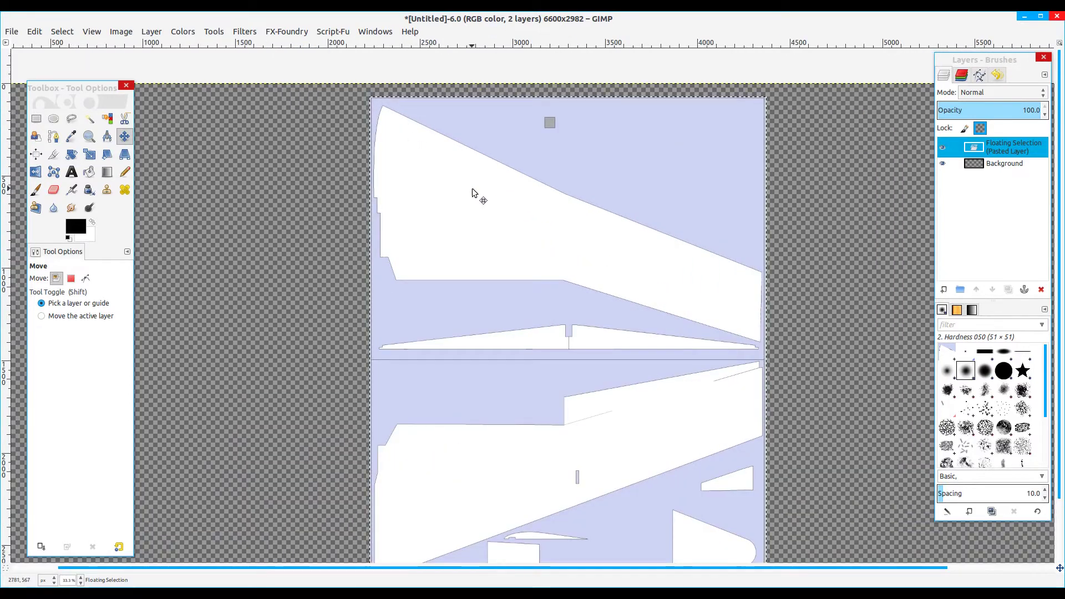
{"action": "left_click_drag", "start_coordinate": [468, 194], "coordinate": [278, 183]}
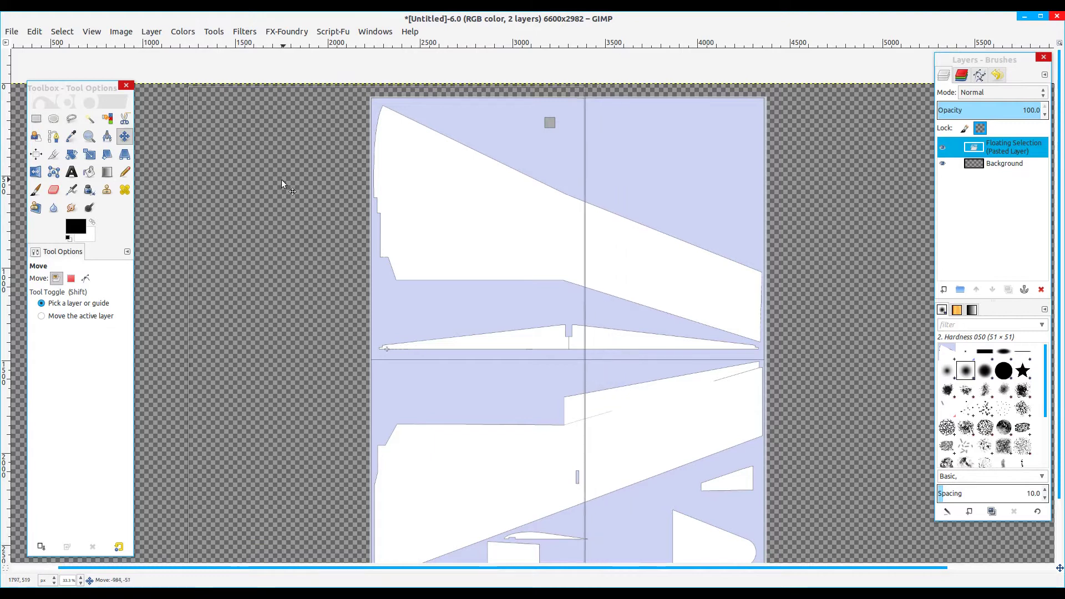
{"action": "key", "text": "shift"}
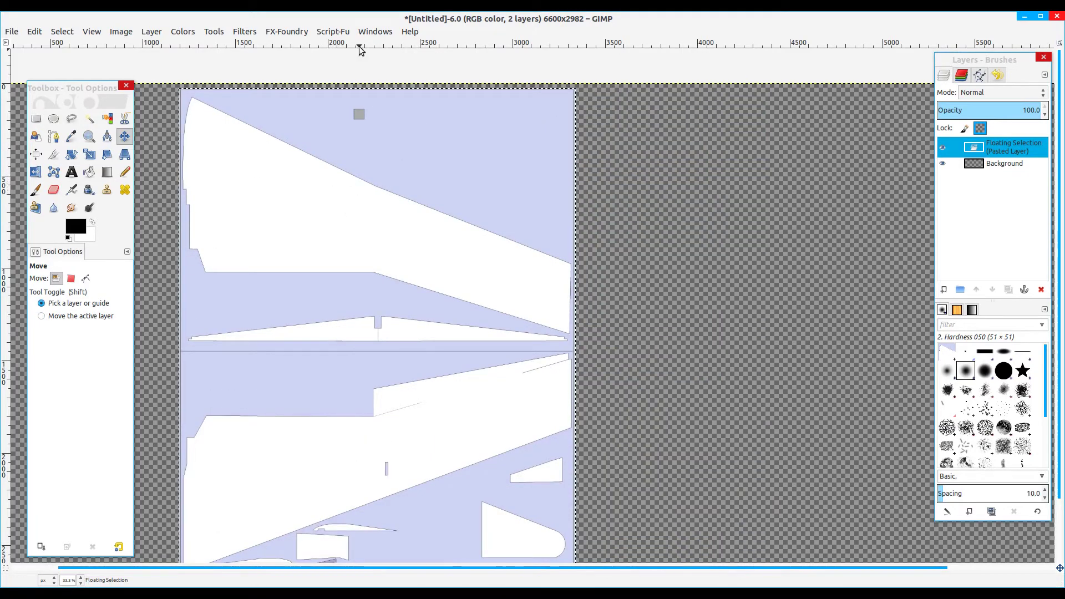
{"action": "left_click_drag", "start_coordinate": [322, 194], "coordinate": [392, 242]}
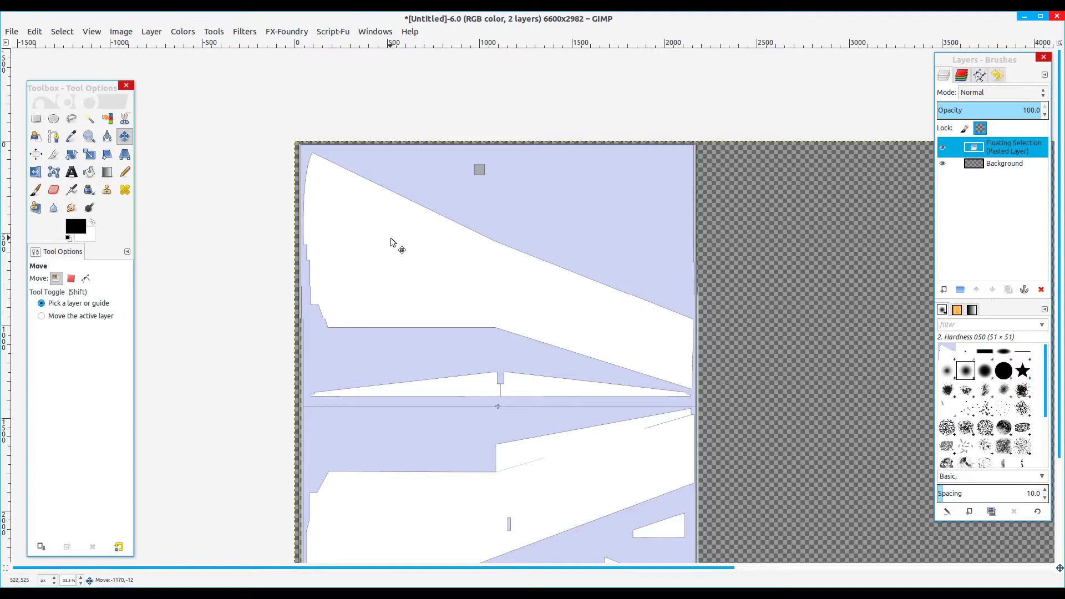
{"action": "scroll", "coordinate": [339, 167], "scroll_direction": "up", "scroll_amount": 1}
{"action": "scroll", "coordinate": [309, 136], "scroll_direction": "up", "scroll_amount": 7}
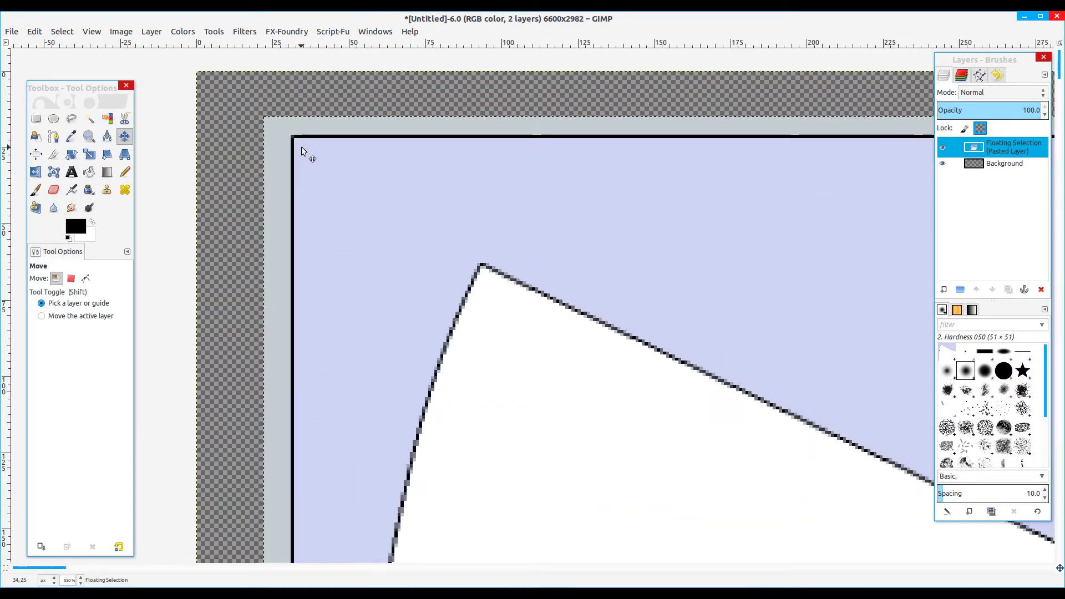
{"action": "left_click_drag", "start_coordinate": [344, 168], "coordinate": [281, 123]}
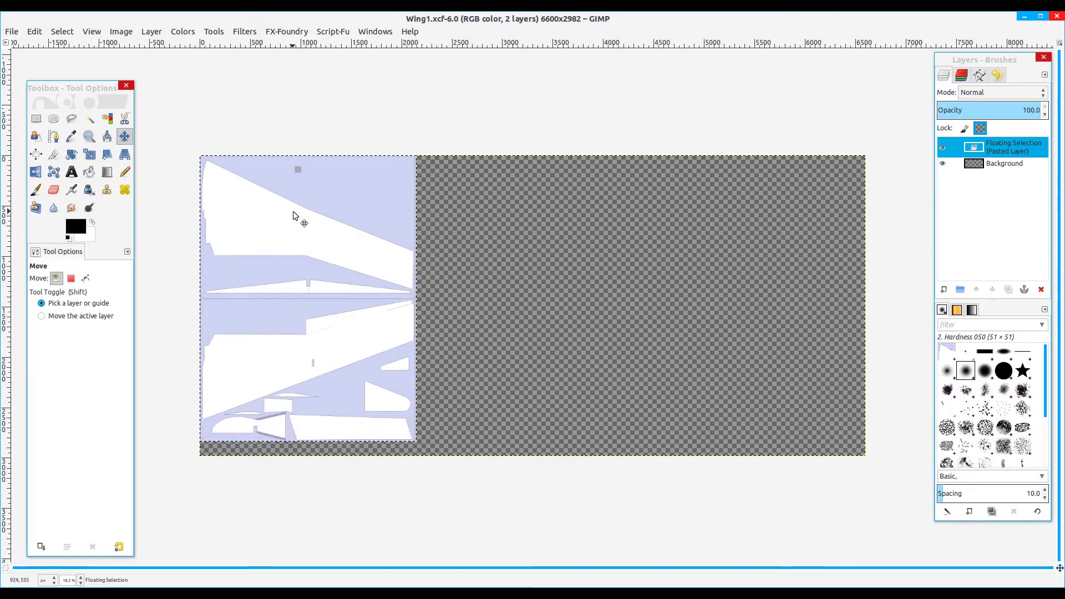
- Unchain width and height in Canvas Size and cut the Wing1 canvas to 2140 × 2840 pixels
{"action": "left_click", "coordinate": [121, 33]}
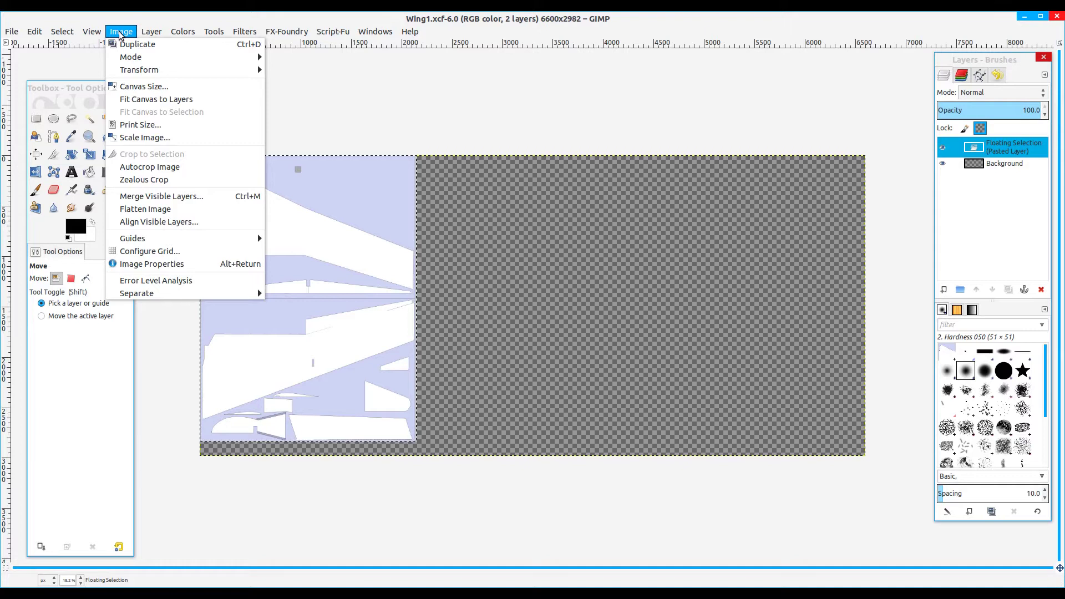
{"action": "left_click", "coordinate": [129, 86]}
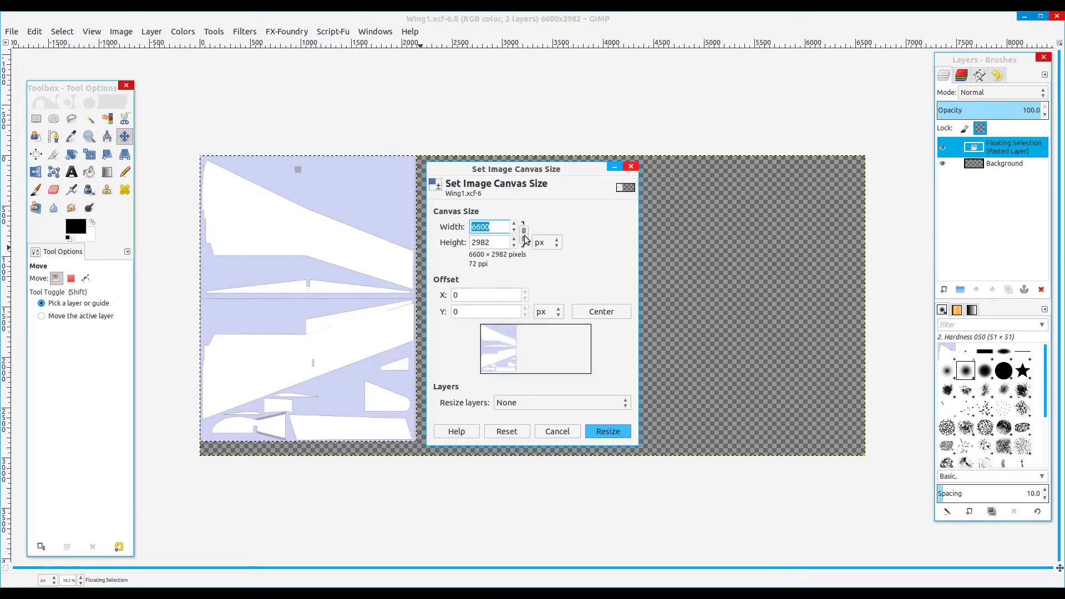
{"action": "left_click", "coordinate": [523, 238]}
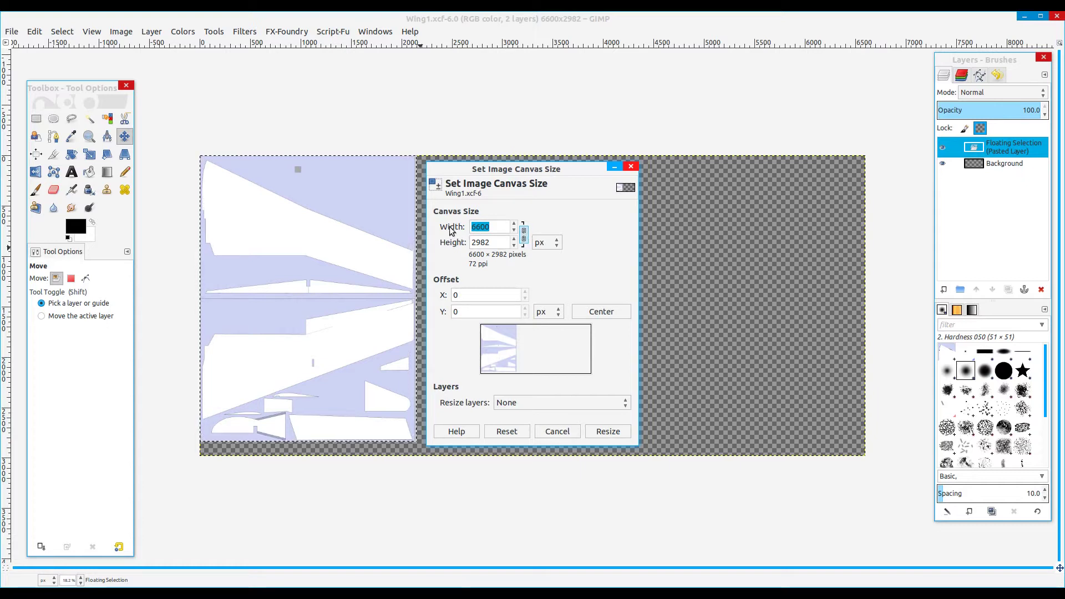
{"action": "type", "text": "6108"}
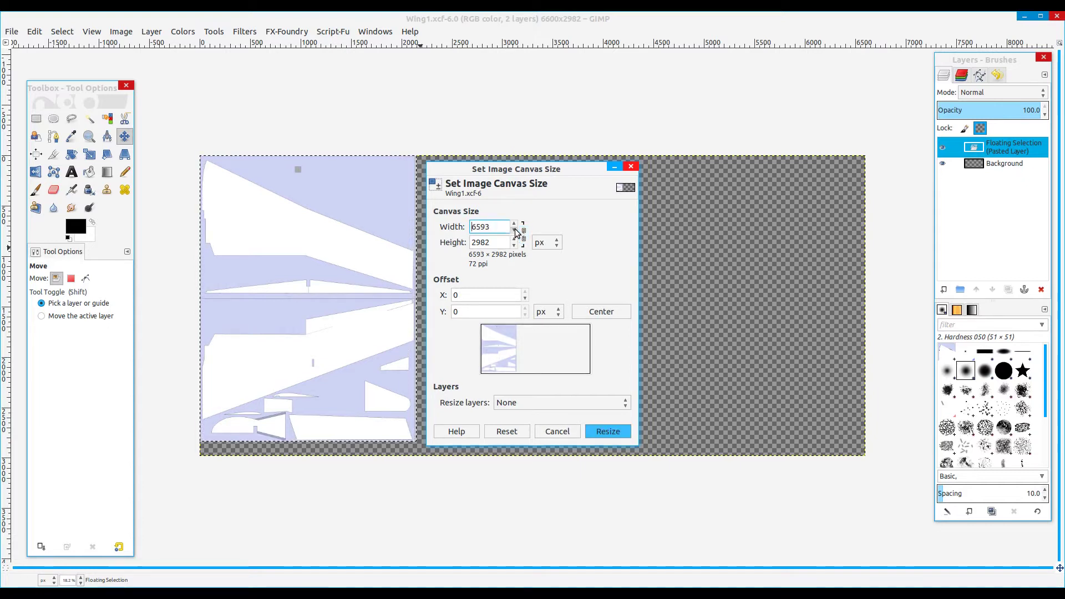
{"action": "left_click_drag", "start_coordinate": [514, 229], "coordinate": [514, 230]}
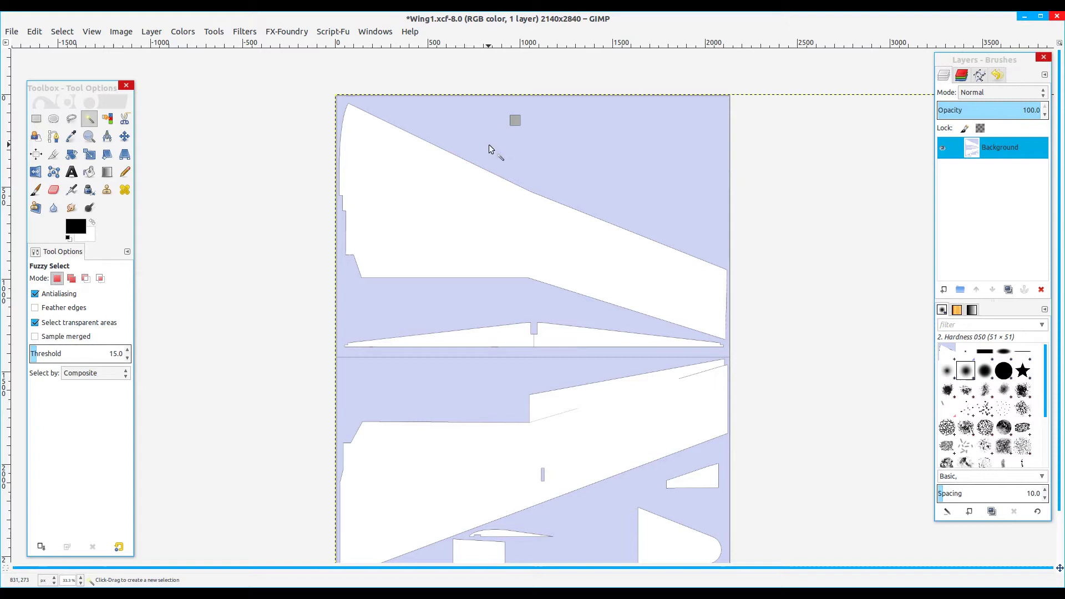
- Drop the current selection with Select > None
{"action": "left_click", "coordinate": [570, 167]}
{"action": "left_click", "coordinate": [62, 32]}
{"action": "left_click", "coordinate": [66, 58]}
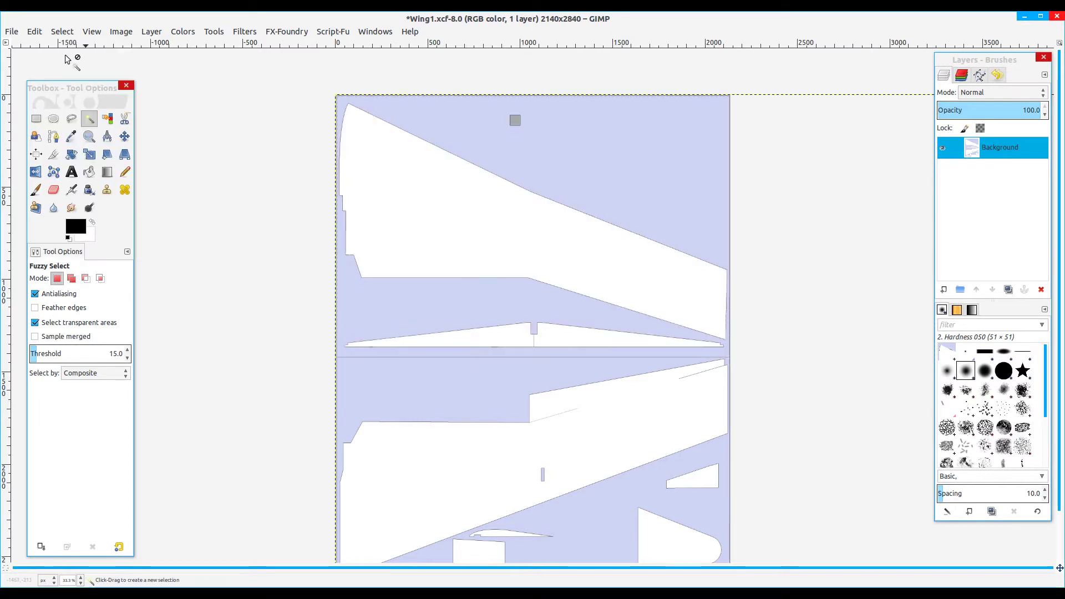
- Fuzzy-select and delete the upper and lower blue areas and the small light-blue bar to transparency
{"action": "left_click", "coordinate": [88, 120]}
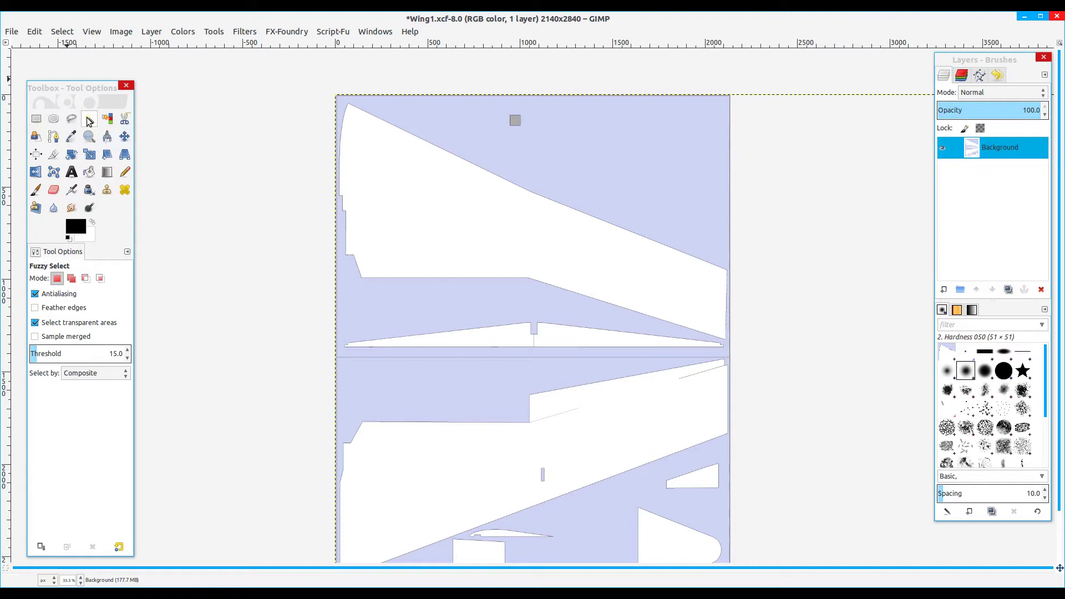
{"action": "left_click", "coordinate": [487, 128]}
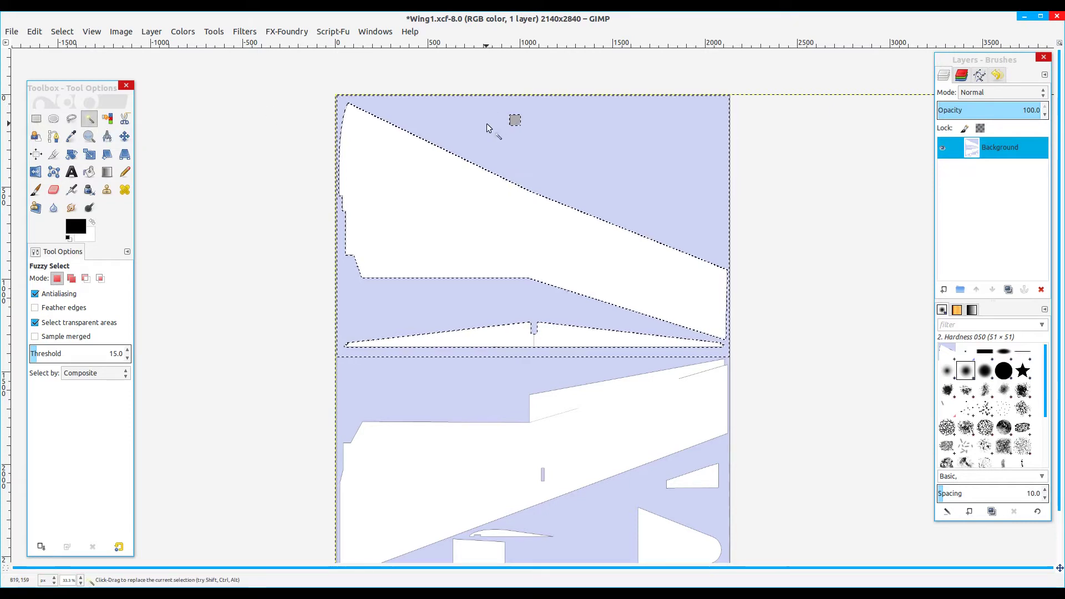
{"action": "key", "text": "Delete"}
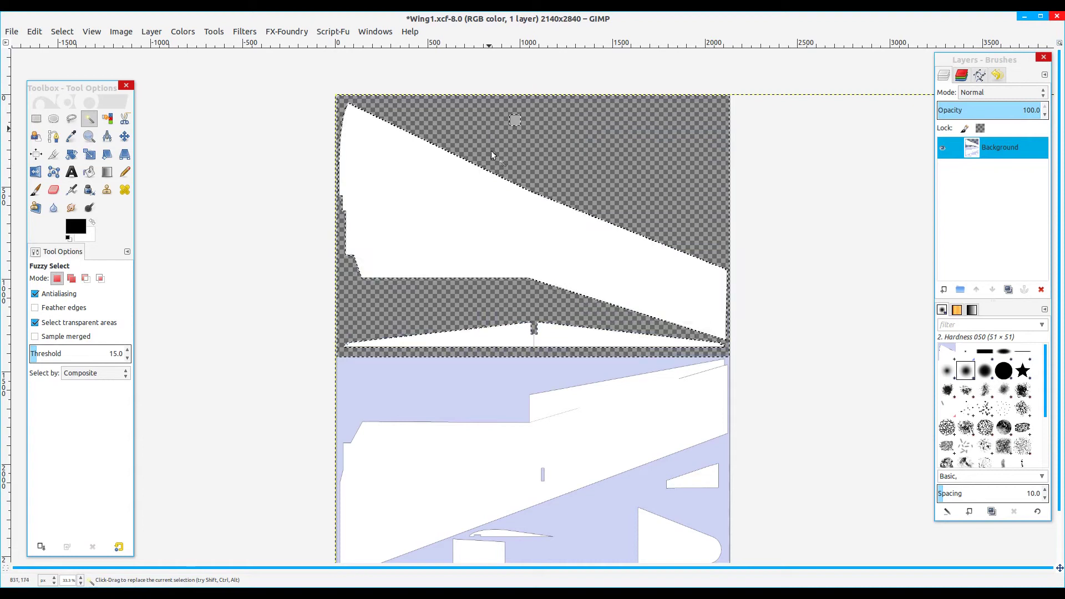
{"action": "left_click", "coordinate": [471, 389]}
{"action": "key", "text": "Delete"}
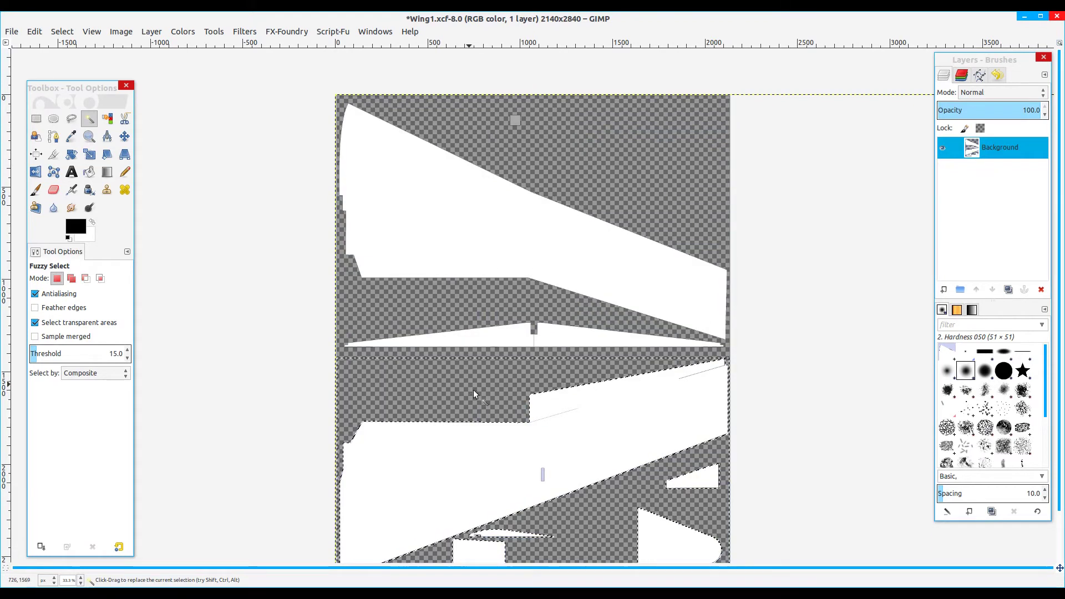
{"action": "scroll", "coordinate": [540, 482], "scroll_direction": "up", "scroll_amount": 5}
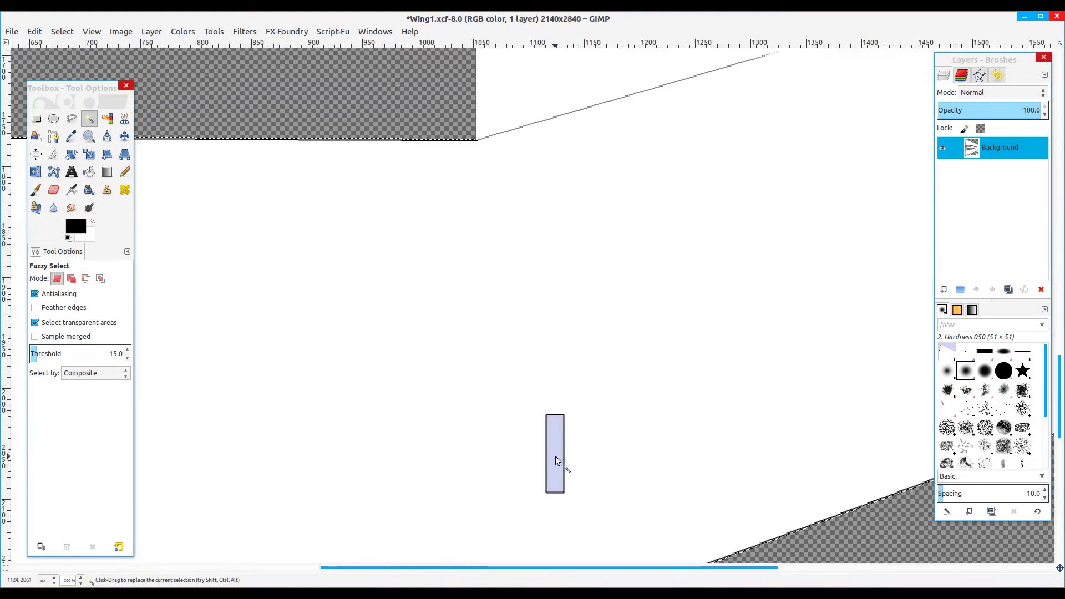
{"action": "left_click", "coordinate": [557, 461]}
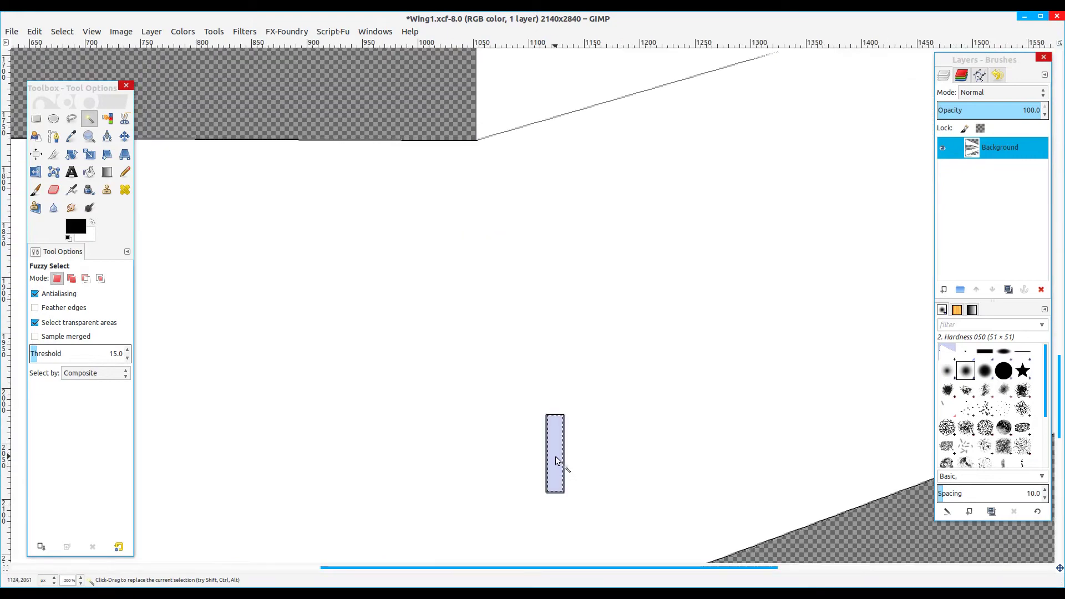
{"action": "key", "text": "Delete"}
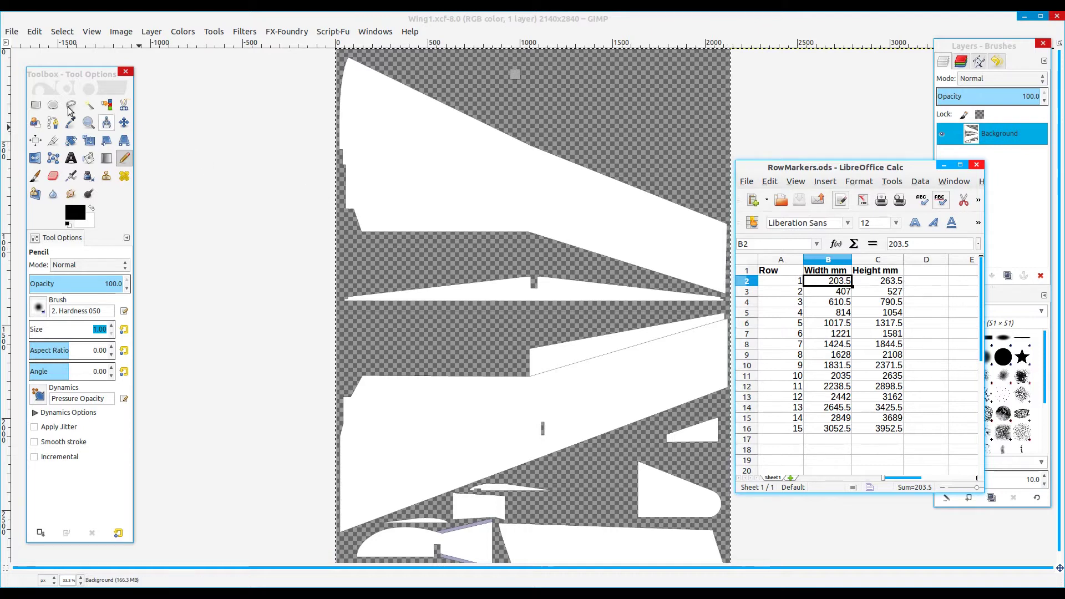
- Switch the rulers to millimetres and place a vertical guide at 203.5 mm
{"action": "left_click", "coordinate": [7, 88]}
{"action": "left_click_drag", "start_coordinate": [8, 87], "coordinate": [411, 113]}
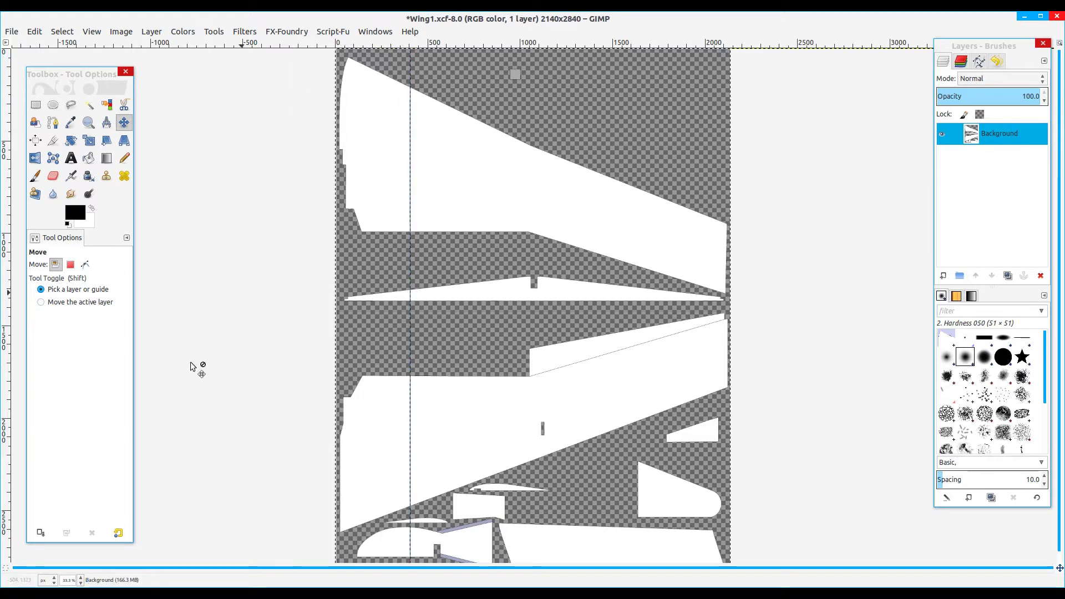
{"action": "left_click", "coordinate": [54, 580]}
{"action": "left_click", "coordinate": [61, 577]}
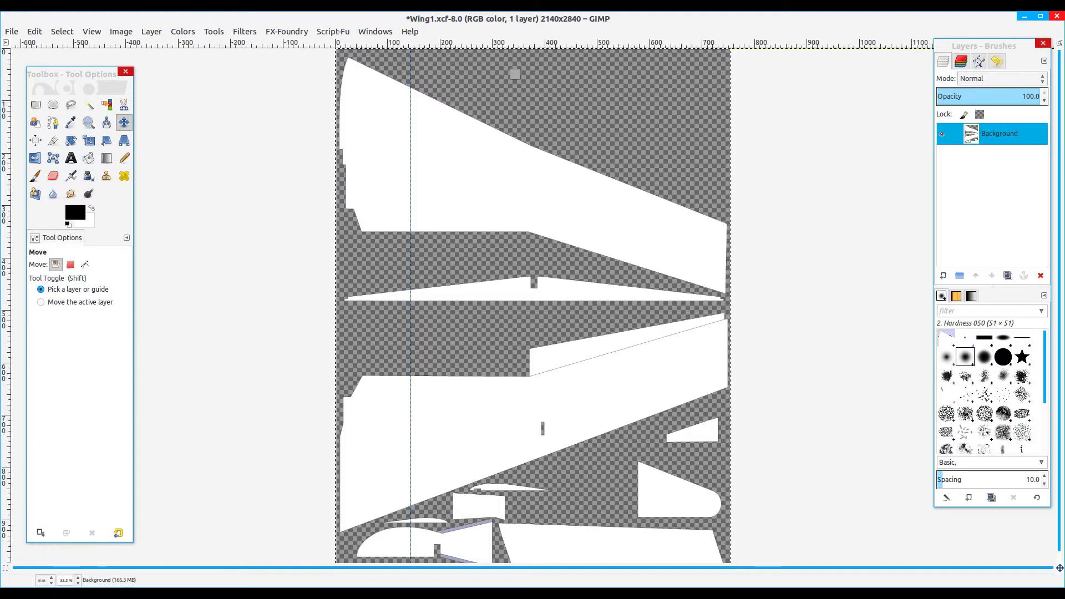
{"action": "left_click_drag", "start_coordinate": [414, 161], "coordinate": [444, 161]}
{"action": "scroll", "coordinate": [444, 157], "scroll_direction": "up", "scroll_amount": 6, "text": "ctrl"}
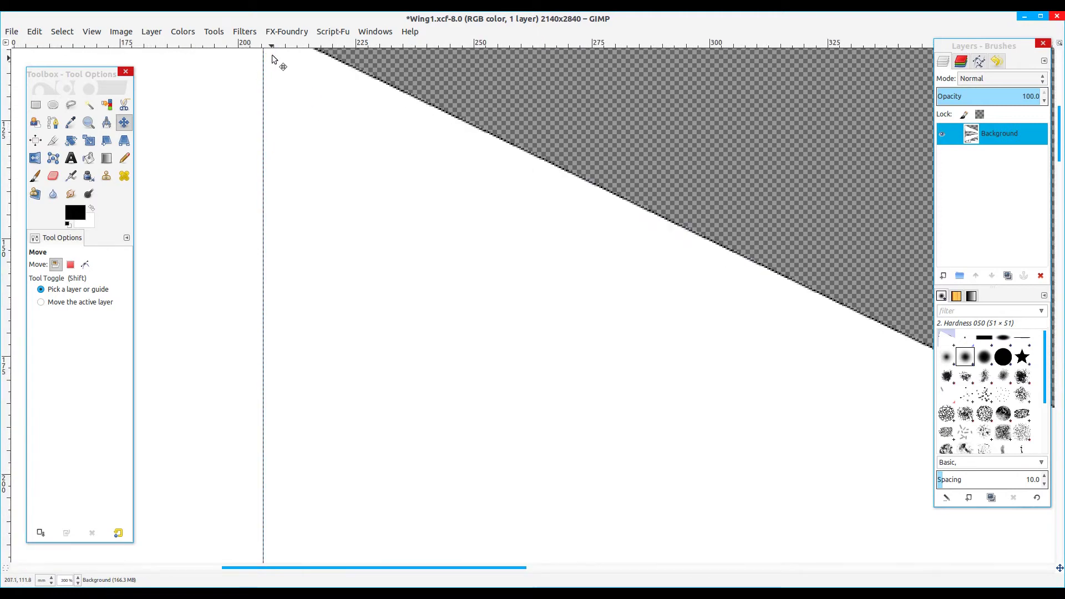
{"action": "left_click_drag", "start_coordinate": [264, 79], "coordinate": [256, 79]}
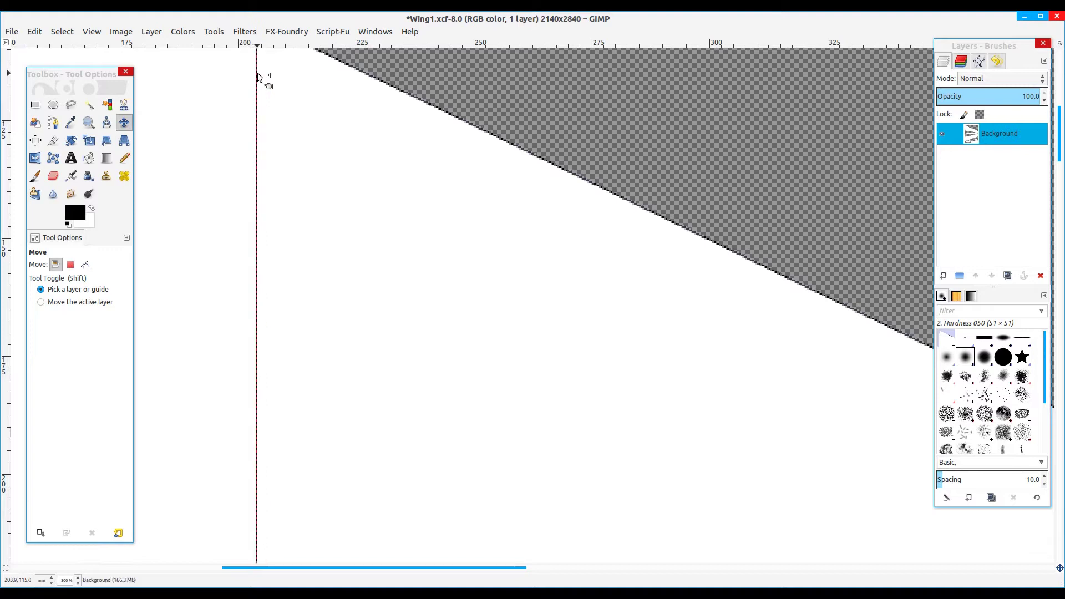
- Add a vertical guide at 407 mm, checked against RowMarkers.ods
{"action": "key", "text": "alt+Tab"}
{"action": "left_click", "coordinate": [842, 294]}
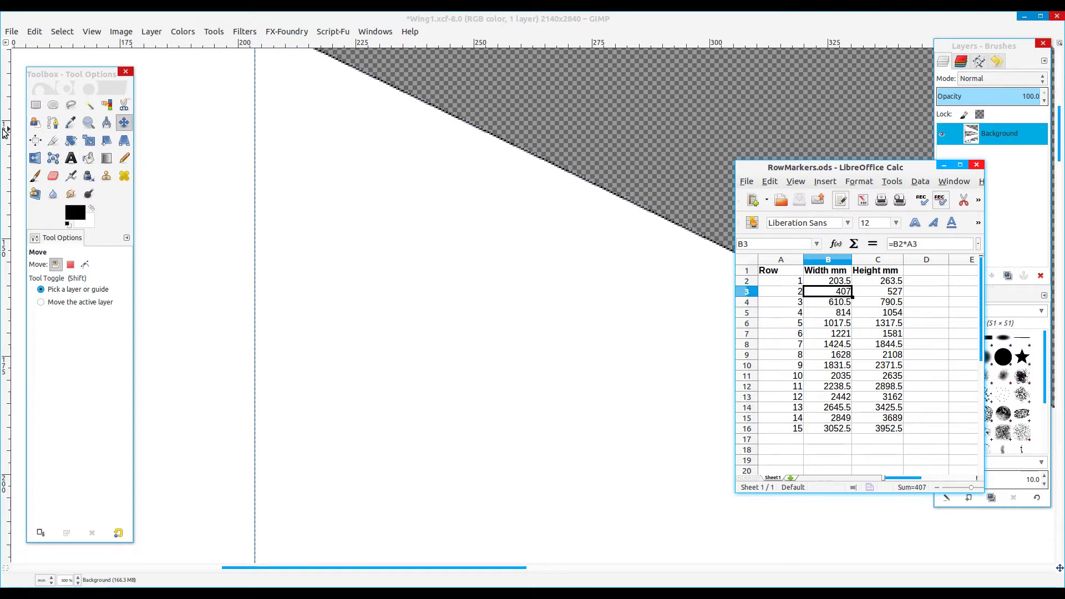
{"action": "left_click_drag", "start_coordinate": [3, 128], "coordinate": [439, 221]}
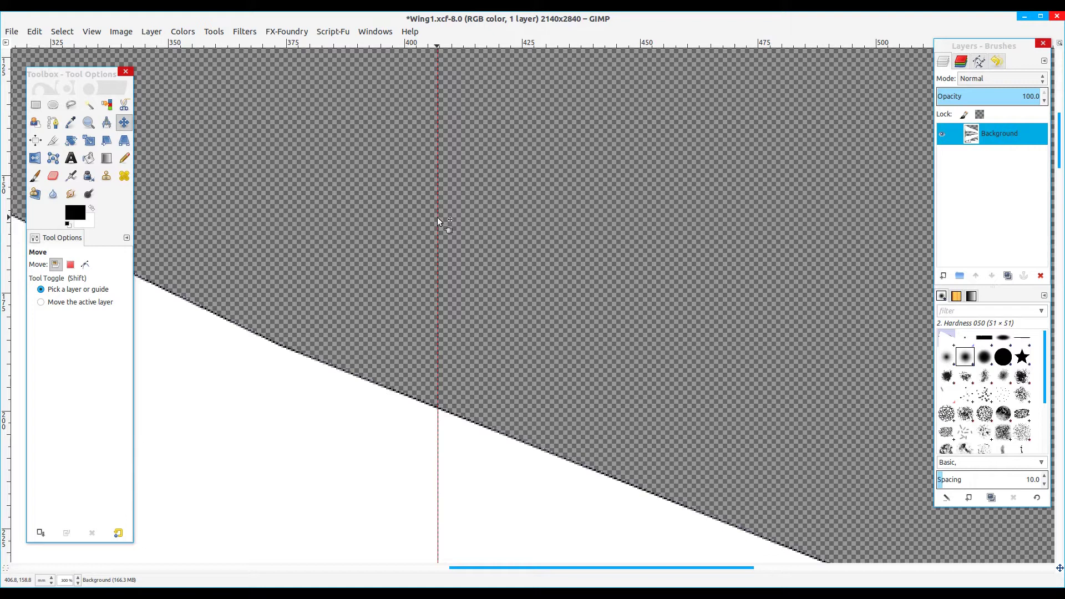
{"action": "key", "text": "alt+Tab"}
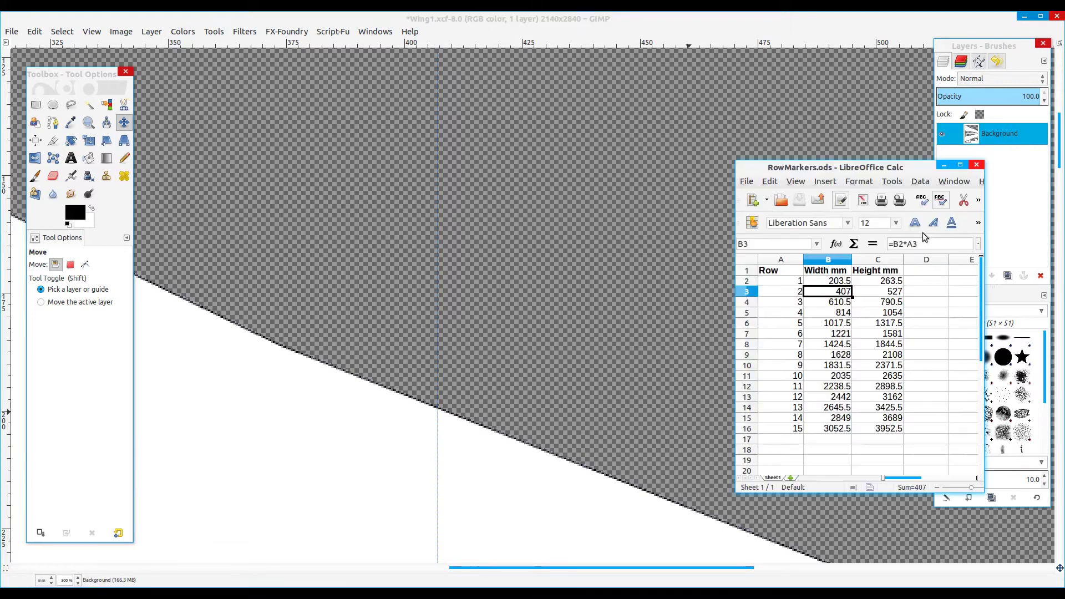
{"action": "key", "text": "alt+Tab"}
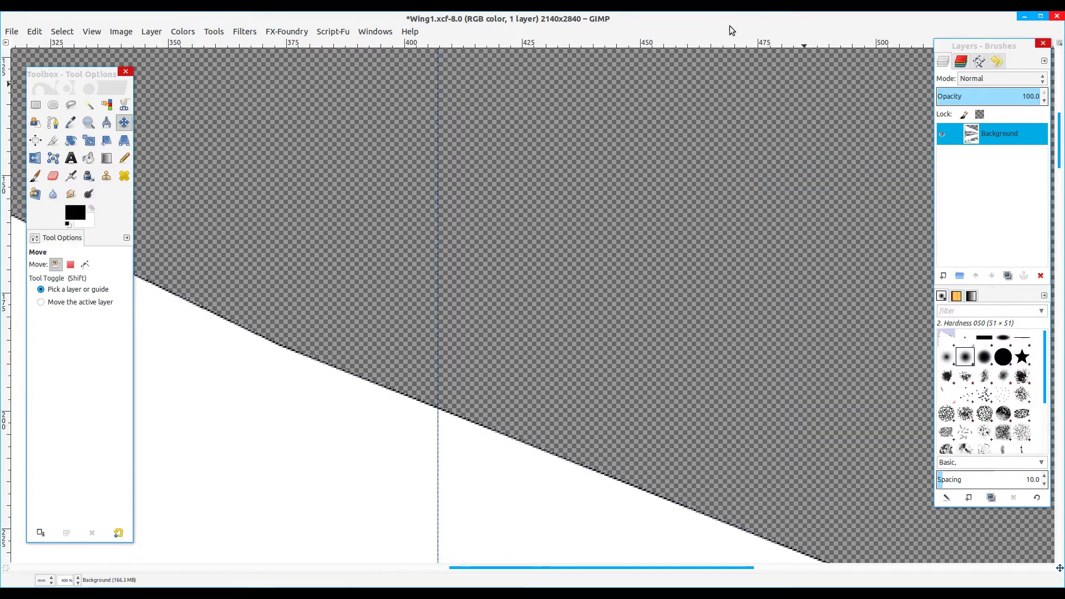
- Add a vertical guide near 610 mm and a horizontal guide along the image top
{"action": "scroll", "coordinate": [735, 238], "scroll_direction": "right", "scroll_amount": 10}
{"action": "left_click_drag", "start_coordinate": [375, 185], "coordinate": [383, 191]}
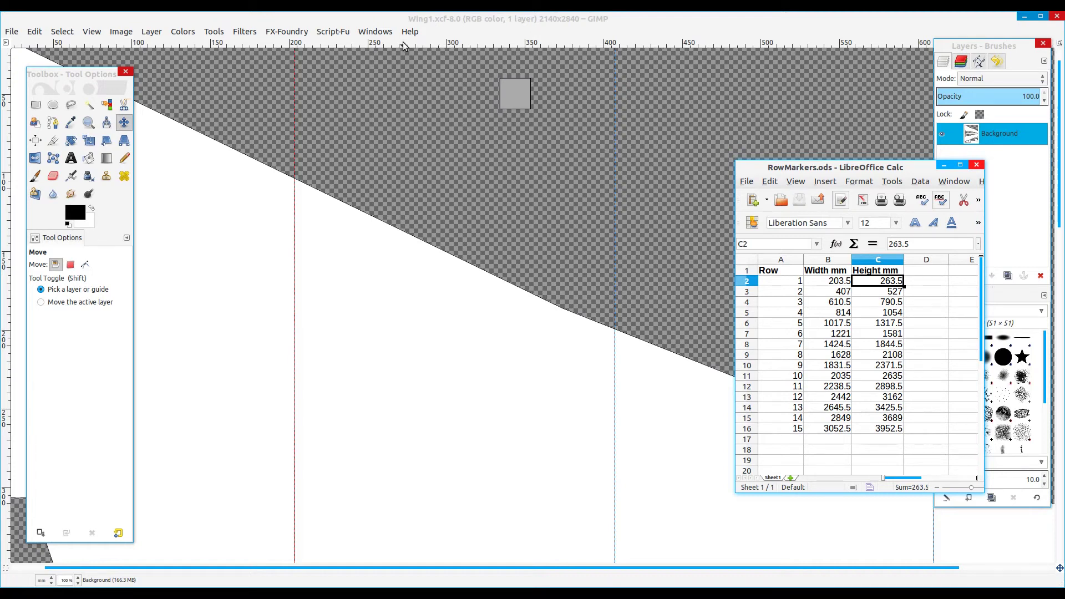
{"action": "left_click_drag", "start_coordinate": [403, 46], "coordinate": [313, 92]}
{"action": "key", "text": "b"}
{"action": "key", "text": "plus"}
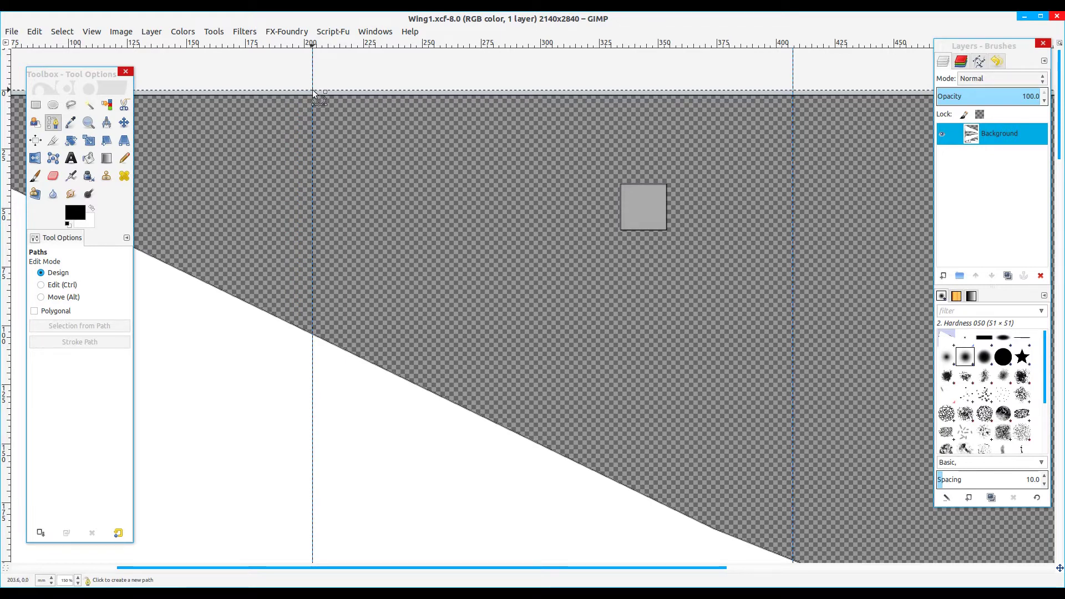
- Draw a straight path down the 203.5 mm guide from the image's top edge to its bottom
{"action": "left_click", "coordinate": [313, 93]}
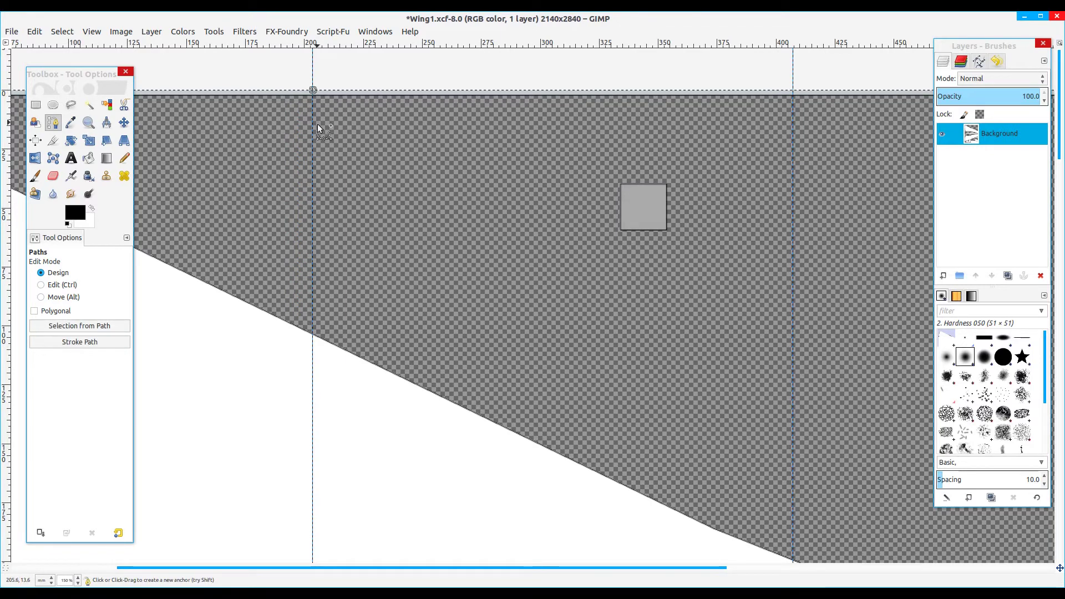
{"action": "scroll", "coordinate": [318, 144], "scroll_direction": "down", "scroll_amount": 10}
{"action": "scroll", "coordinate": [322, 183], "scroll_direction": "down", "scroll_amount": 10}
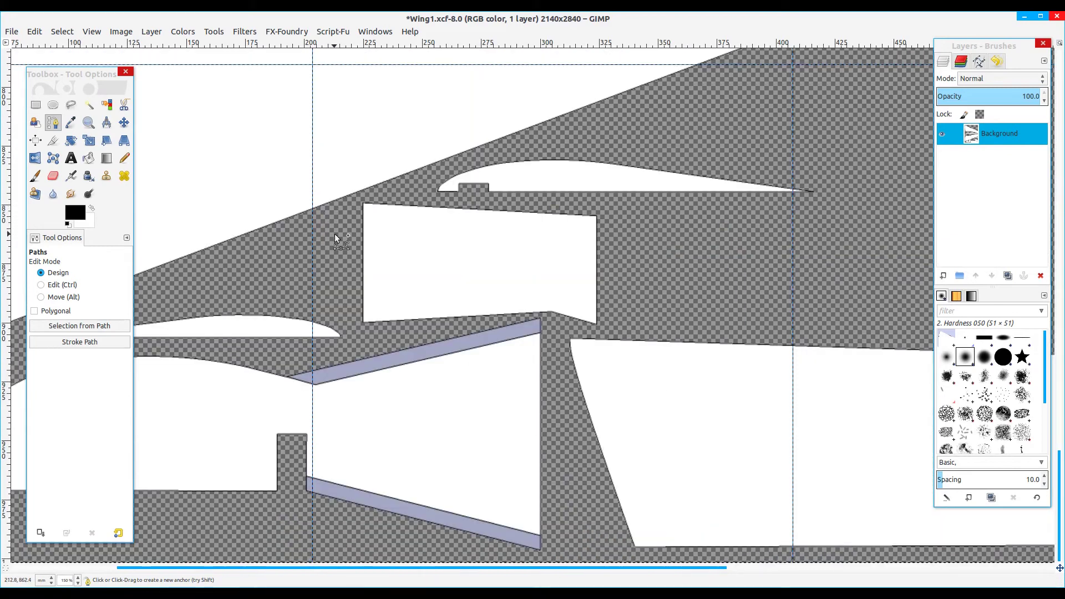
{"action": "scroll", "coordinate": [341, 146], "scroll_direction": "down", "scroll_amount": 2}
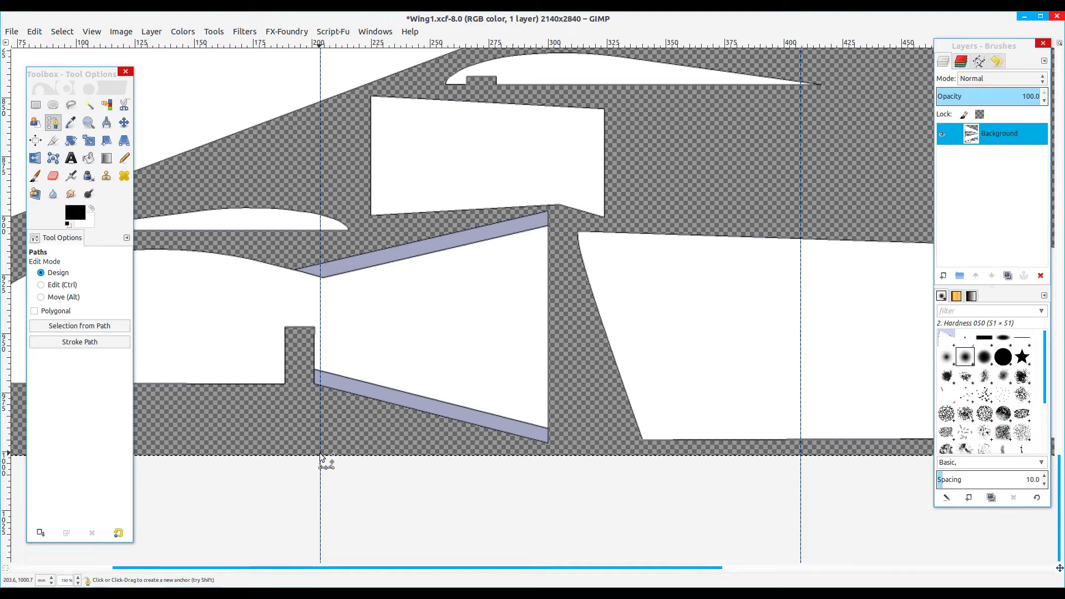
{"action": "scroll", "coordinate": [321, 456], "scroll_direction": "down", "scroll_amount": 5}
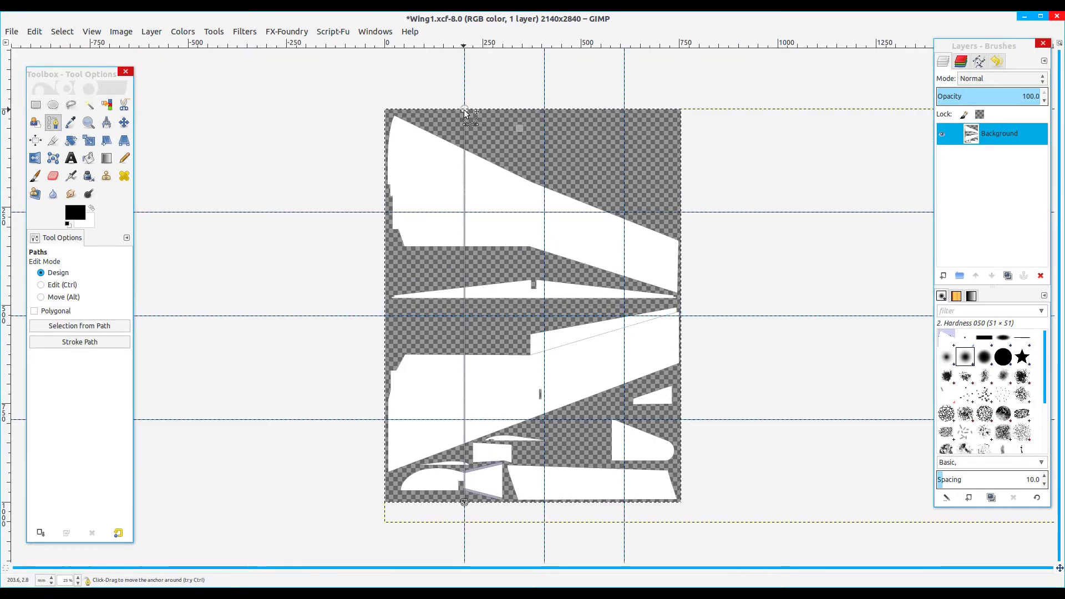
- Stroke the path with the Short dashes line style at 3 mm width
{"action": "key", "text": "plus"}
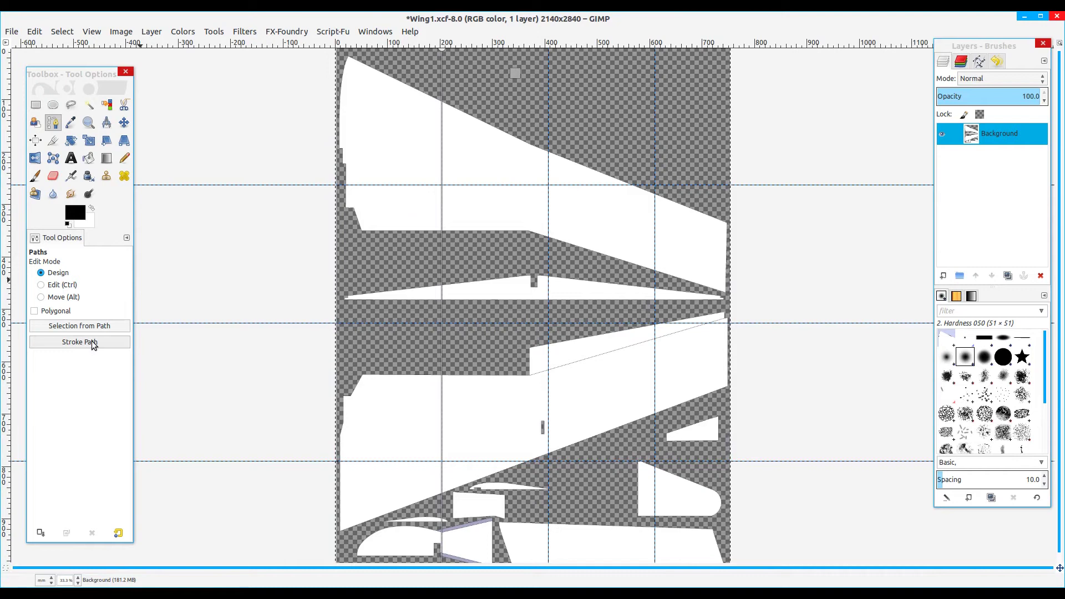
{"action": "left_click", "coordinate": [80, 342]}
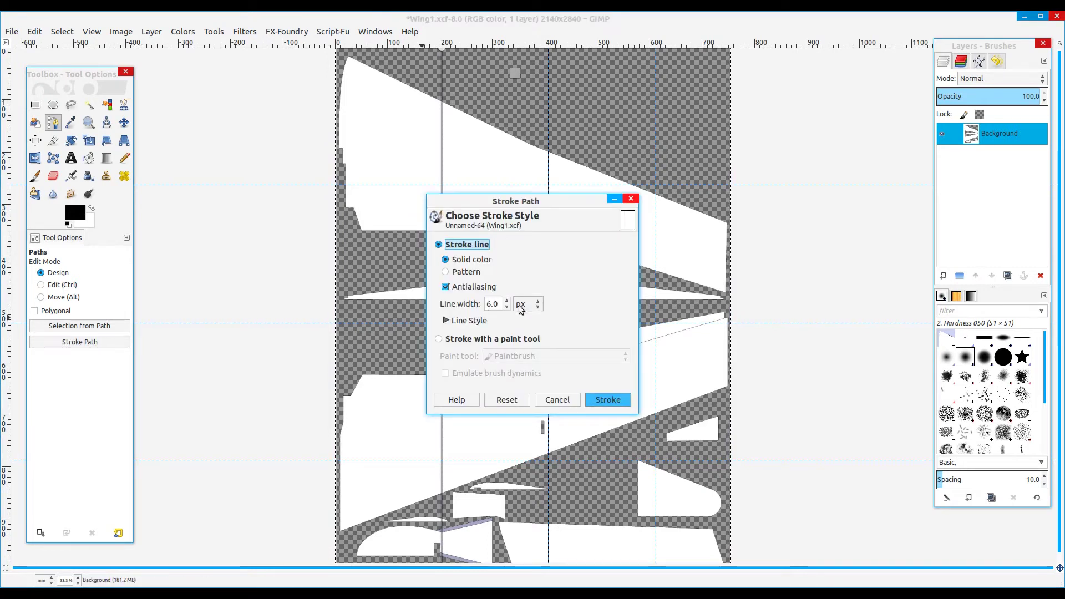
{"action": "left_click", "coordinate": [445, 320]}
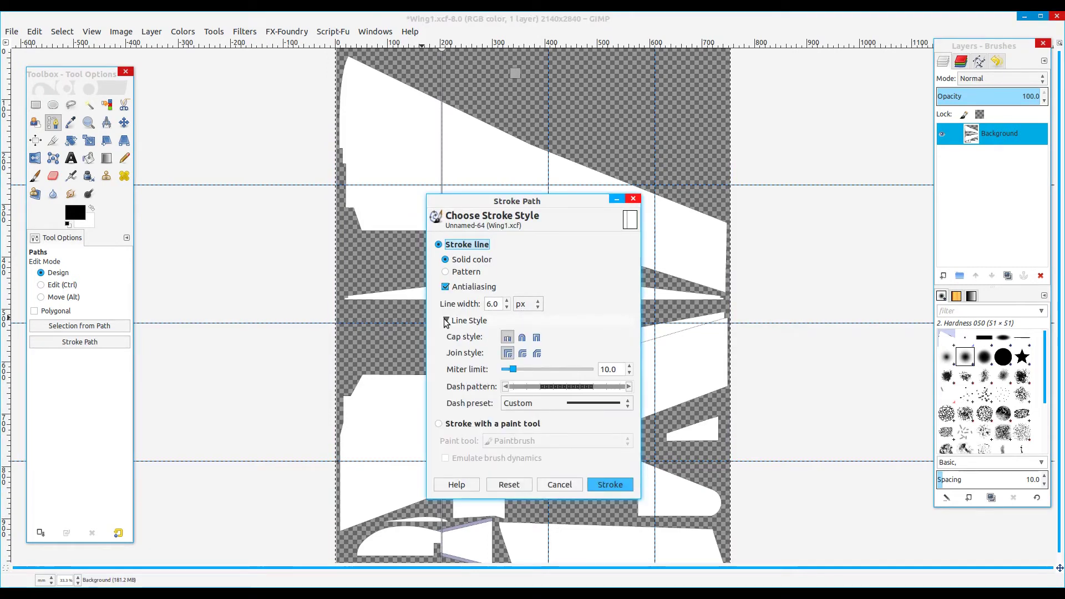
{"action": "left_click", "coordinate": [582, 400]}
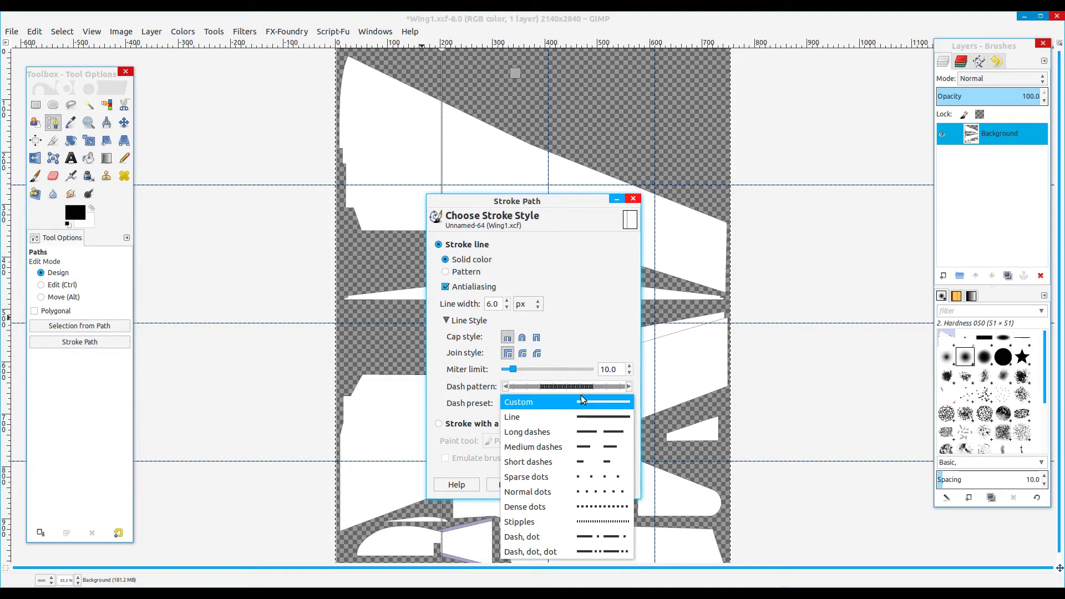
{"action": "left_click", "coordinate": [546, 463]}
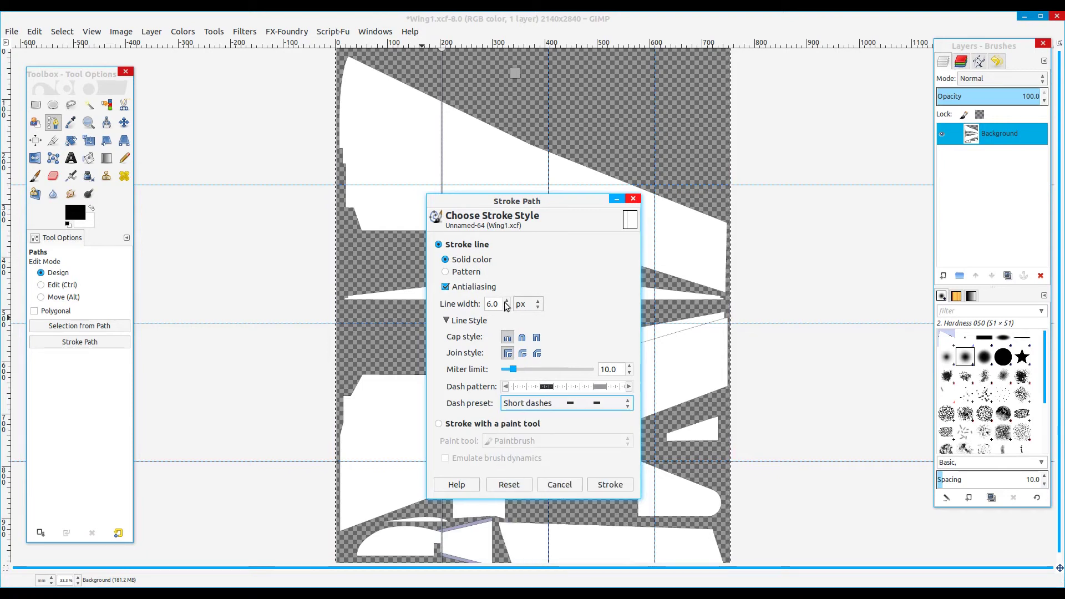
{"action": "left_click", "coordinate": [530, 307]}
{"action": "left_click", "coordinate": [525, 335]}
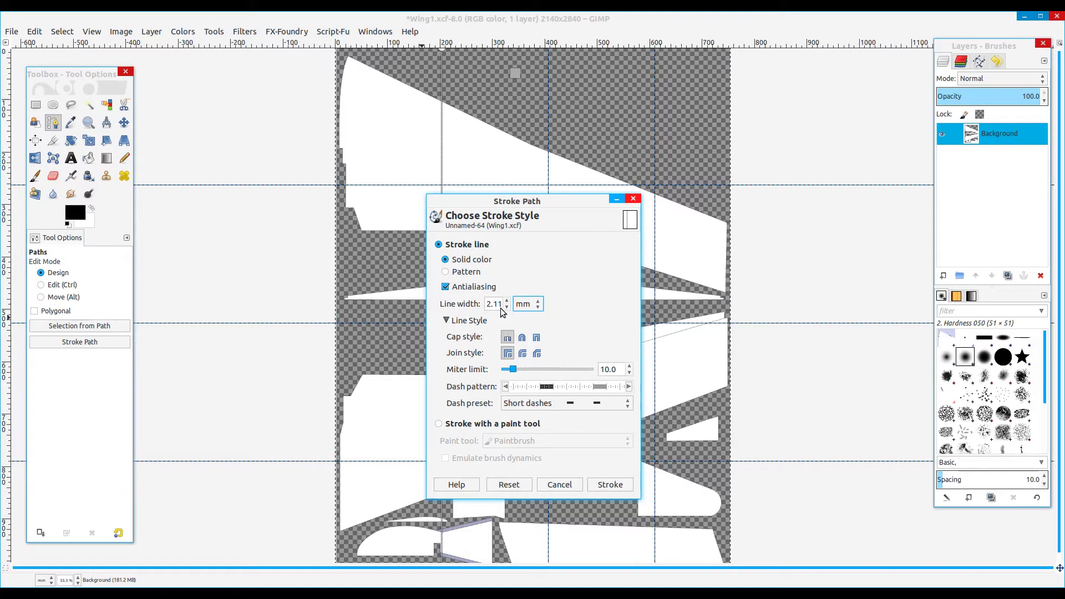
{"action": "double_click", "coordinate": [488, 304]}
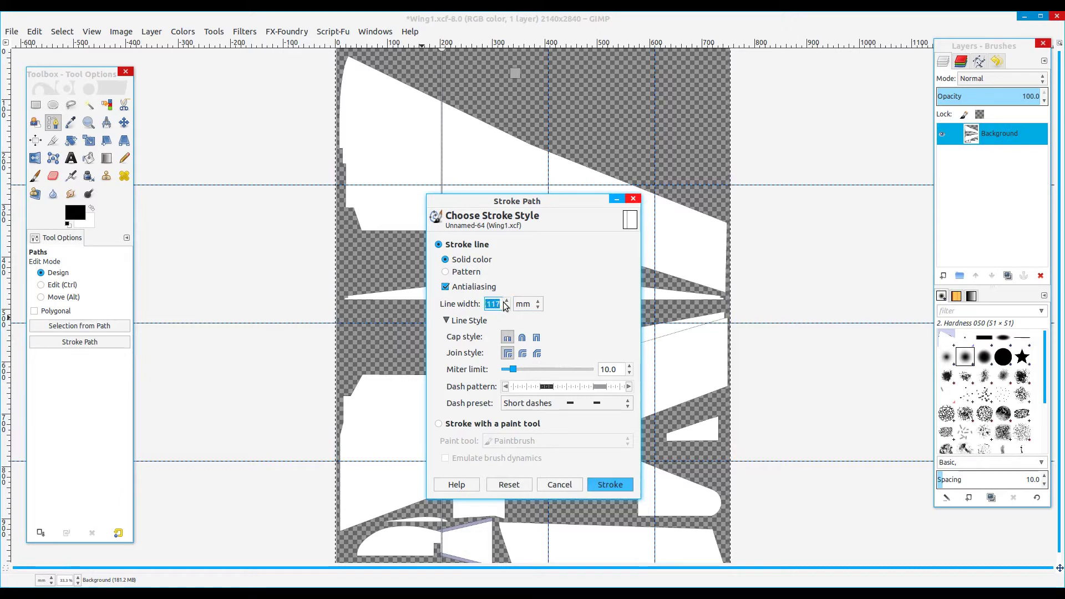
{"action": "type", "text": "3"}
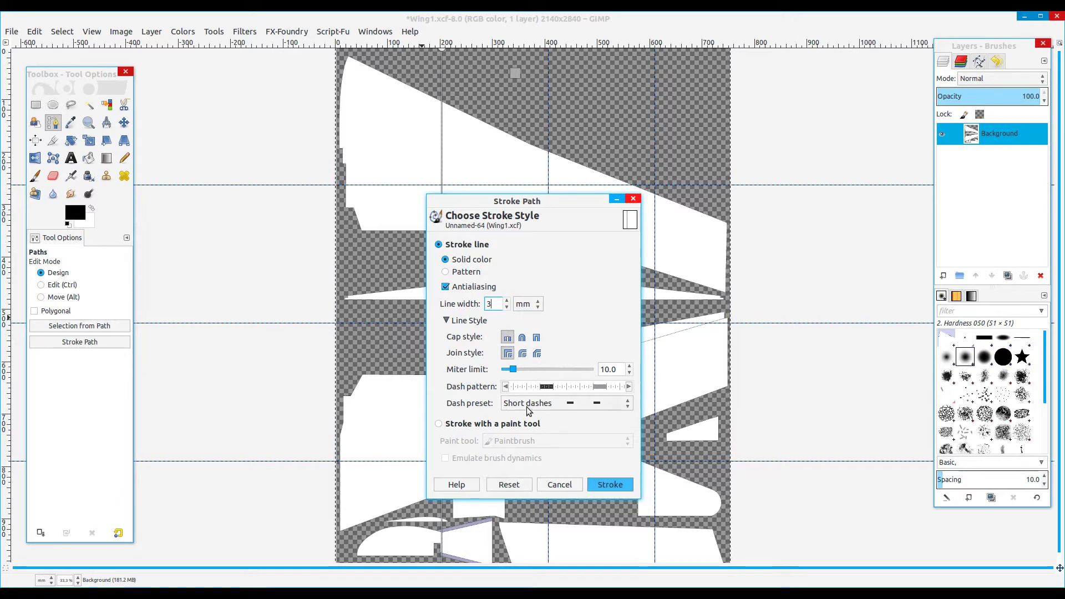
{"action": "left_click", "coordinate": [612, 486]}
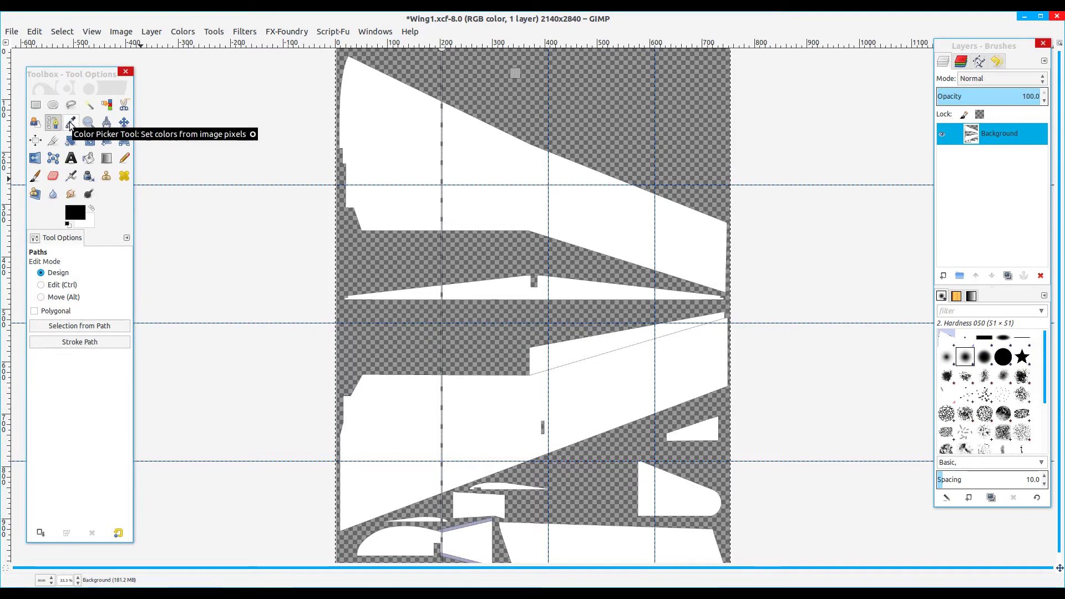
- Undo the stray diagonal path segment, keeping the dashed line along the 203.5 mm guide
{"action": "scroll", "coordinate": [521, 258], "scroll_direction": "up", "scroll_amount": 5}
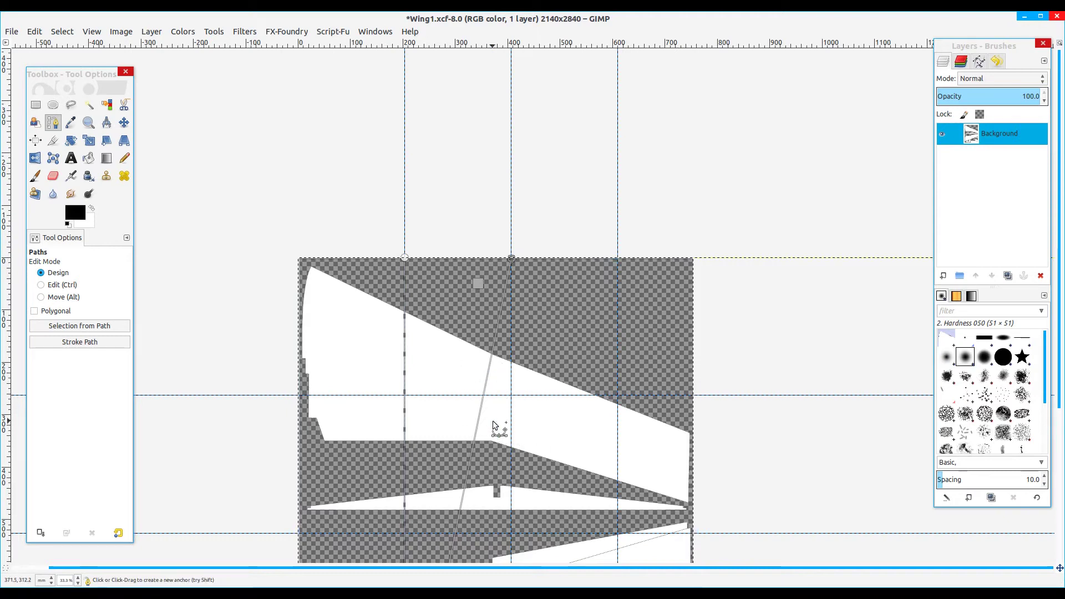
{"action": "key", "text": "ctrl+z"}
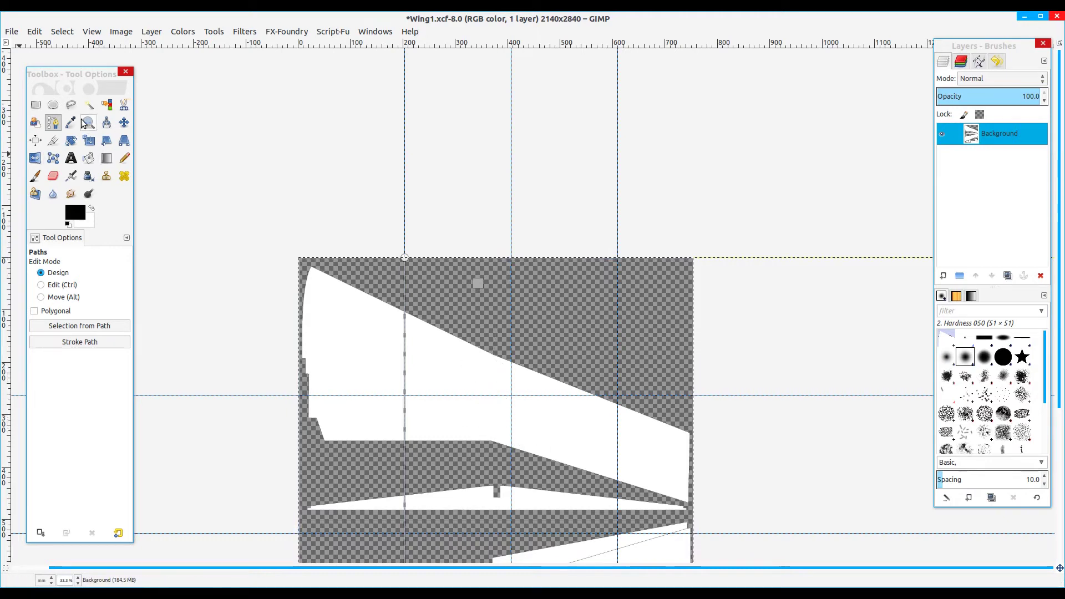
{"action": "left_click", "coordinate": [71, 122]}
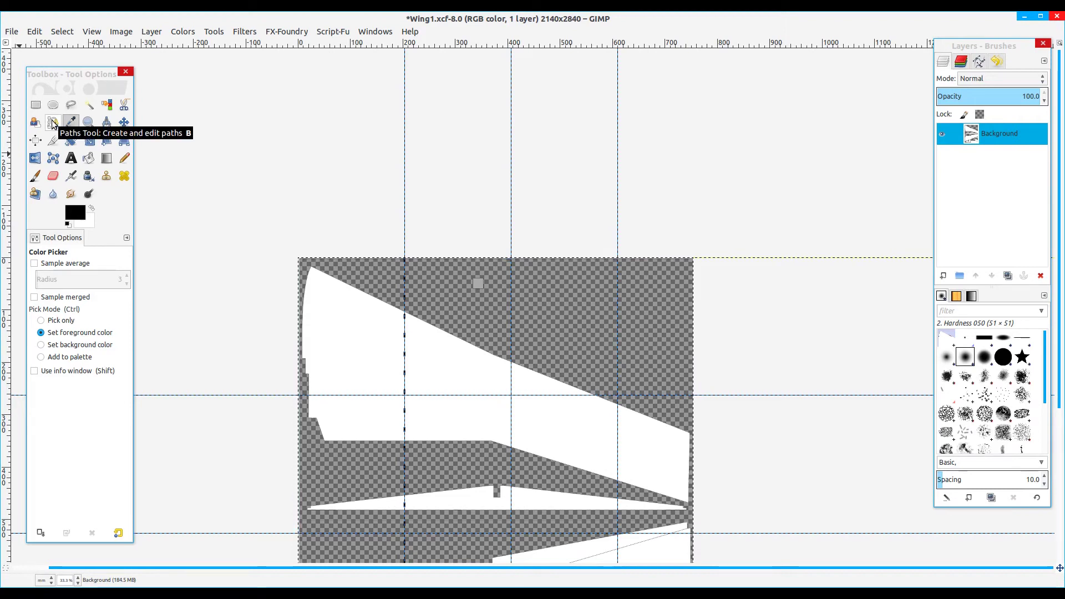
- Start a new path where the horizontal guide meets the first vertical guide
{"action": "left_click", "coordinate": [53, 123]}
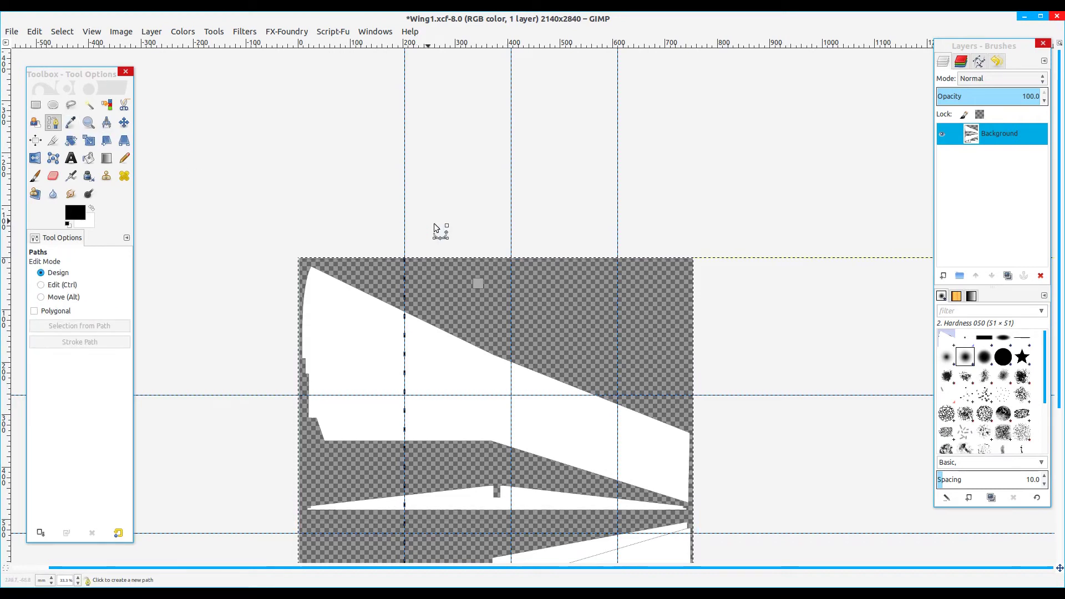
{"action": "scroll", "coordinate": [544, 265], "scroll_direction": "up", "scroll_amount": 5}
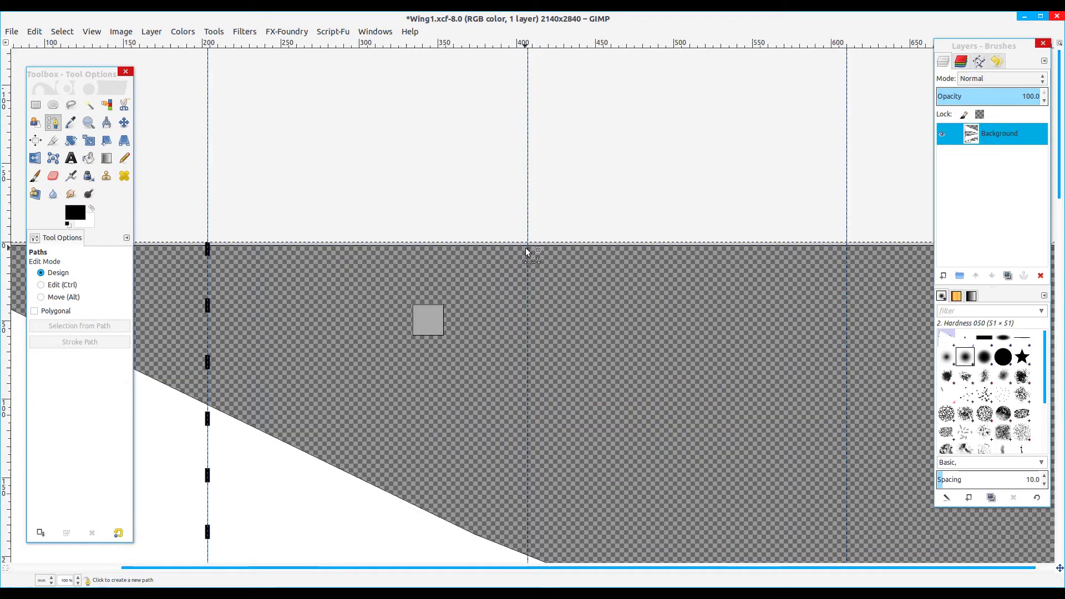
{"action": "scroll", "coordinate": [527, 255], "scroll_direction": "up", "scroll_amount": 2}
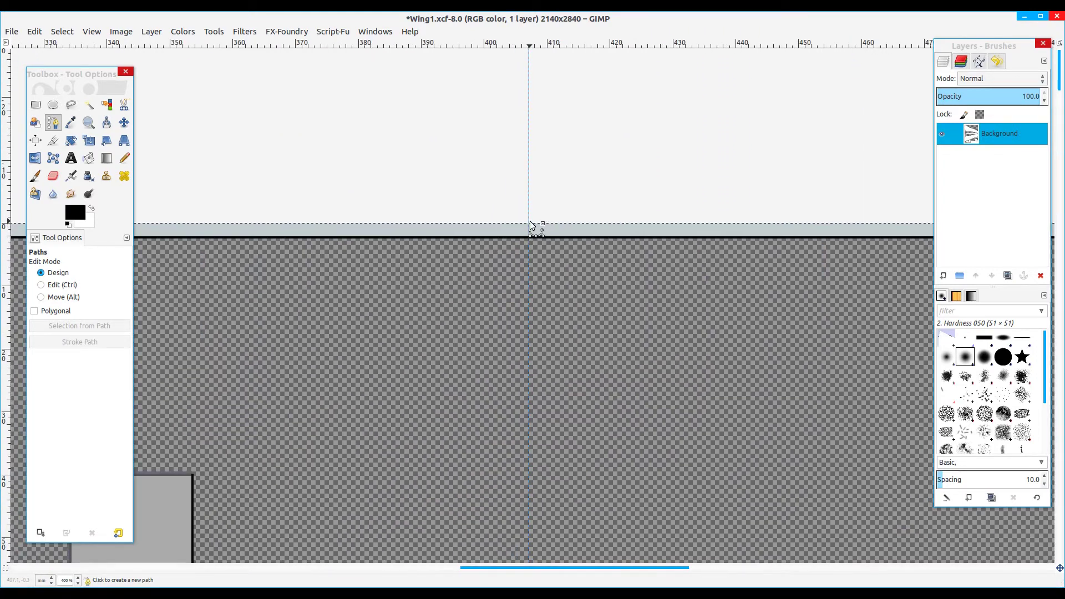
{"action": "scroll", "coordinate": [530, 225], "scroll_direction": "down", "scroll_amount": 6}
{"action": "scroll", "coordinate": [207, 221], "scroll_direction": "up", "scroll_amount": 1}
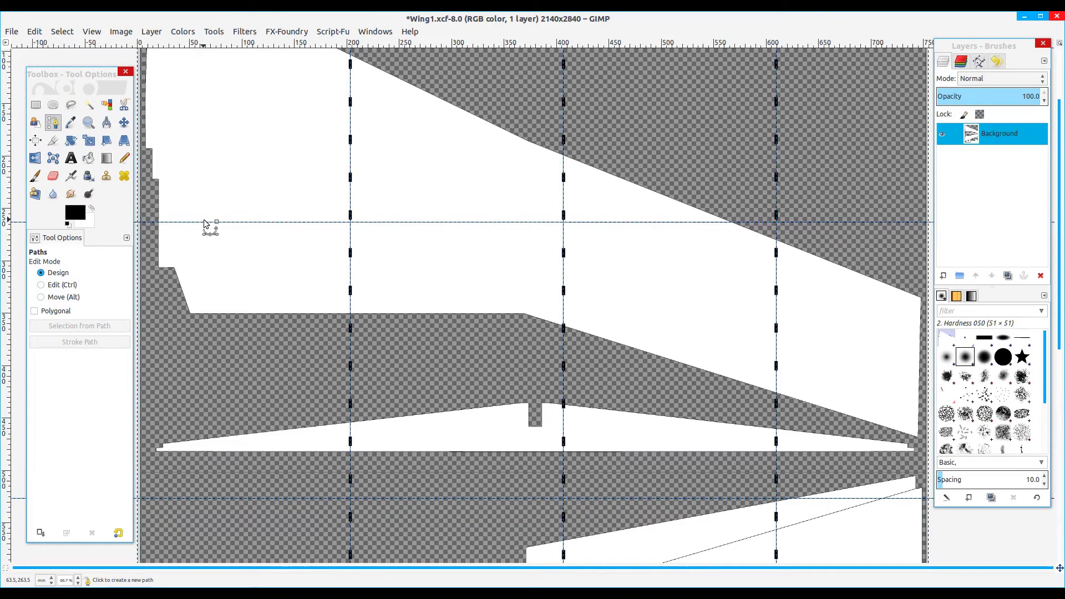
{"action": "left_click_drag", "start_coordinate": [206, 222], "coordinate": [328, 245]}
{"action": "scroll", "coordinate": [328, 244], "scroll_direction": "up", "scroll_amount": 1}
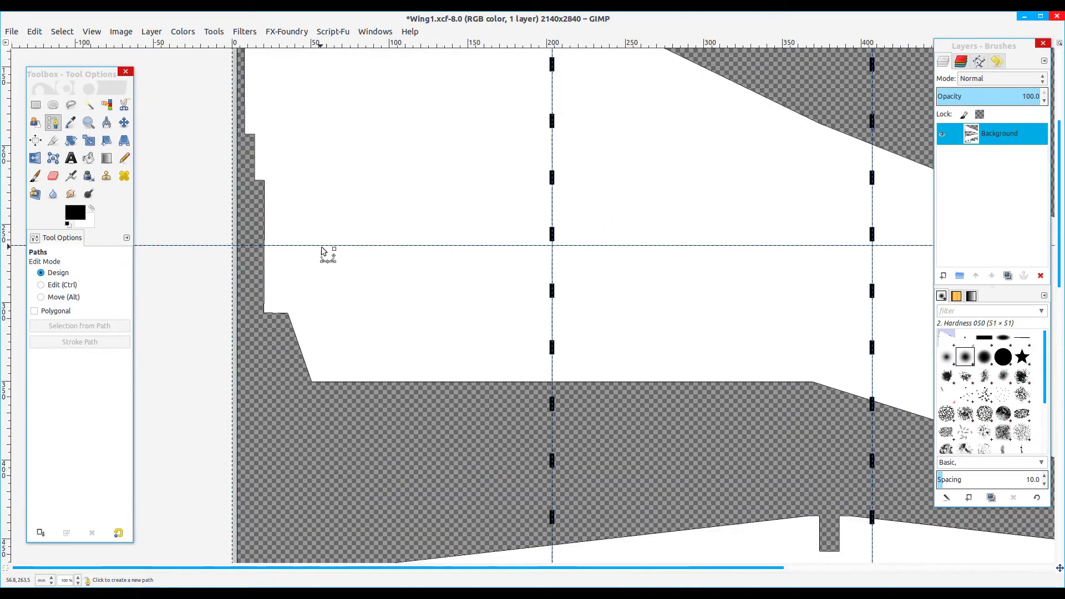
{"action": "left_click", "coordinate": [231, 245]}
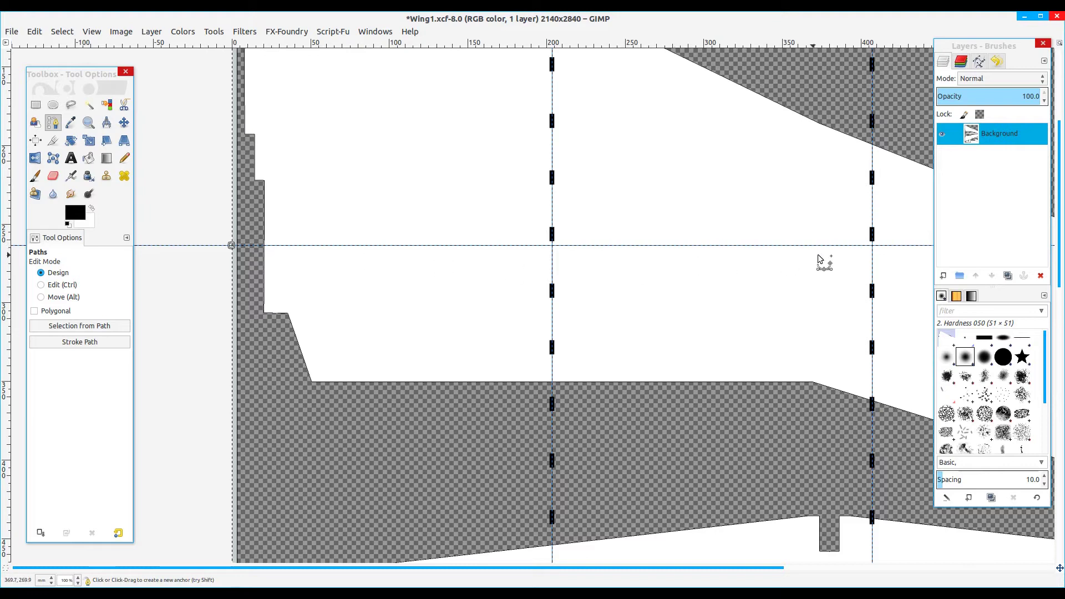
- End the path at the far guide intersection and stroke it as a 3 mm dashed line
{"action": "left_click_drag", "start_coordinate": [788, 262], "coordinate": [221, 265]}
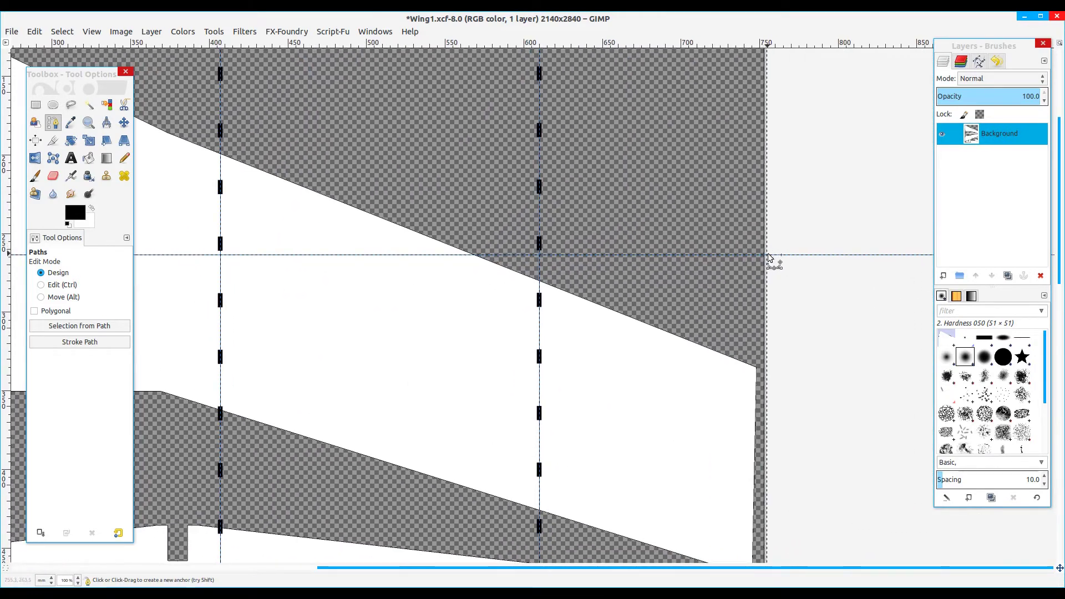
{"action": "left_click", "coordinate": [766, 255]}
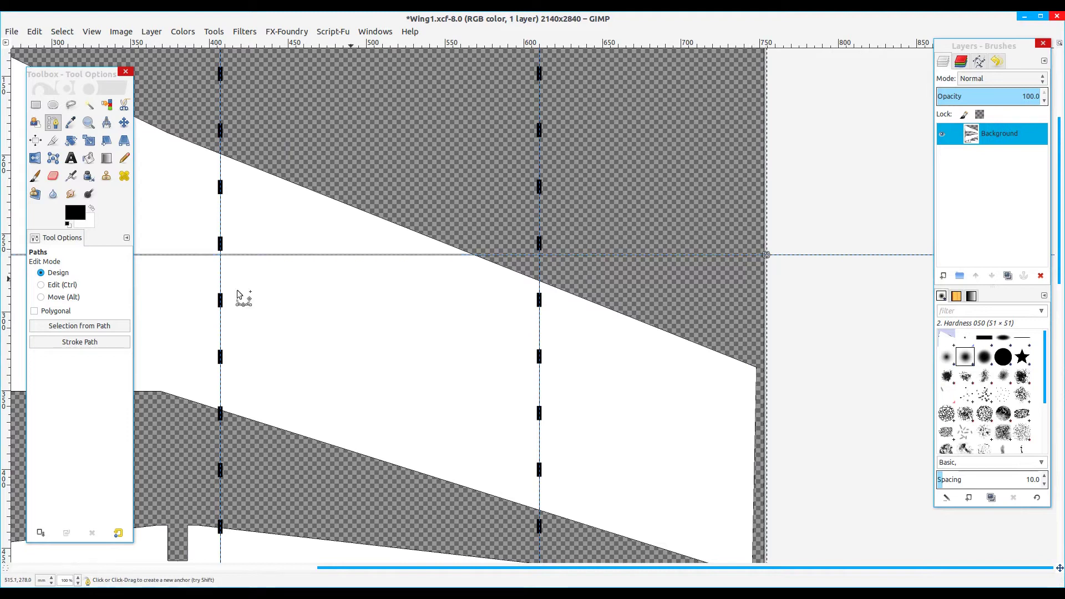
{"action": "left_click", "coordinate": [123, 340]}
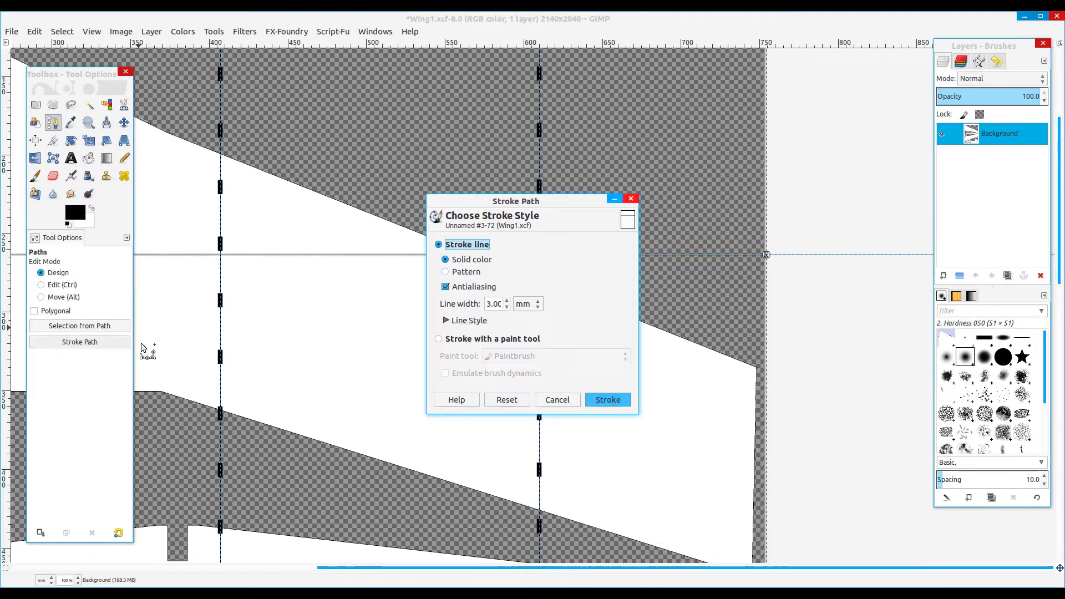
{"action": "left_click", "coordinate": [619, 400]}
{"action": "left_click", "coordinate": [71, 122]}
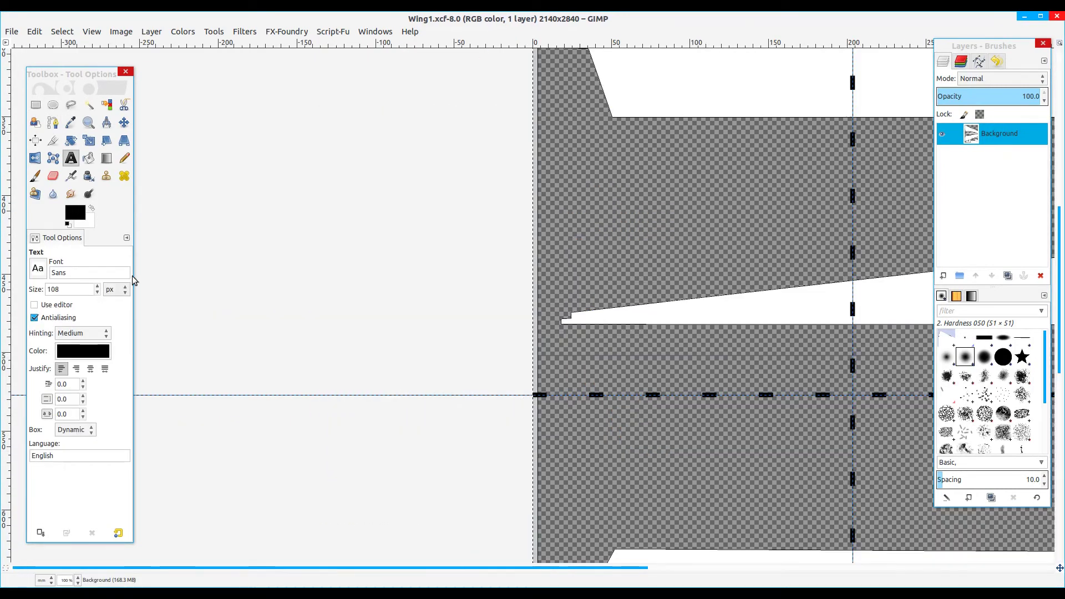
- Add page number '1' at the first tile's top-left corner and lower its opacity to 20%
{"action": "left_click_drag", "start_coordinate": [678, 170], "coordinate": [569, 378]}
{"action": "left_click_drag", "start_coordinate": [592, 211], "coordinate": [488, 304]}
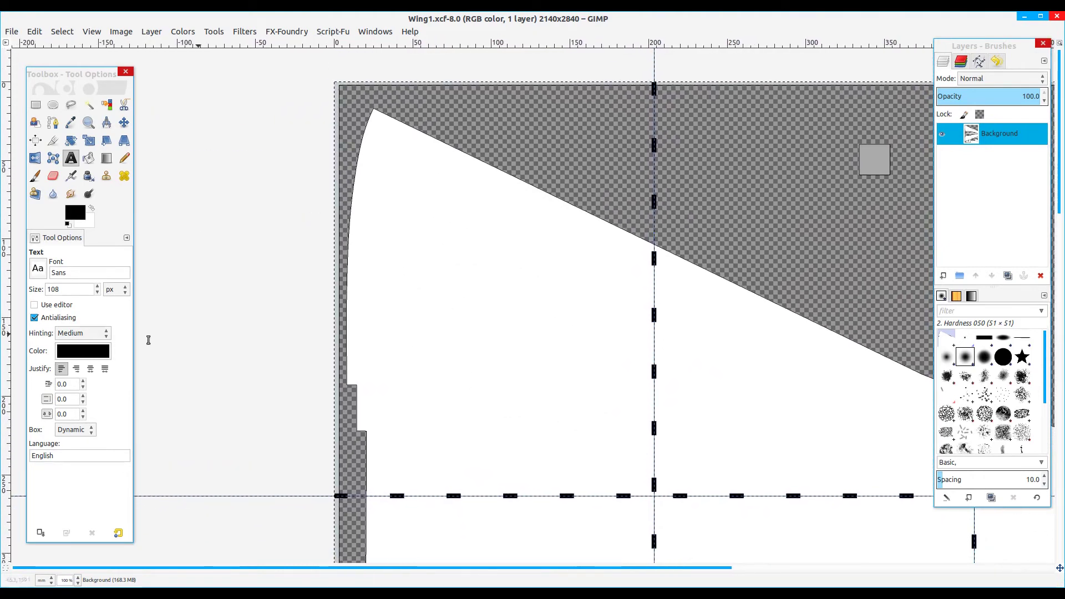
{"action": "scroll", "coordinate": [98, 294], "scroll_direction": "down", "scroll_amount": 8}
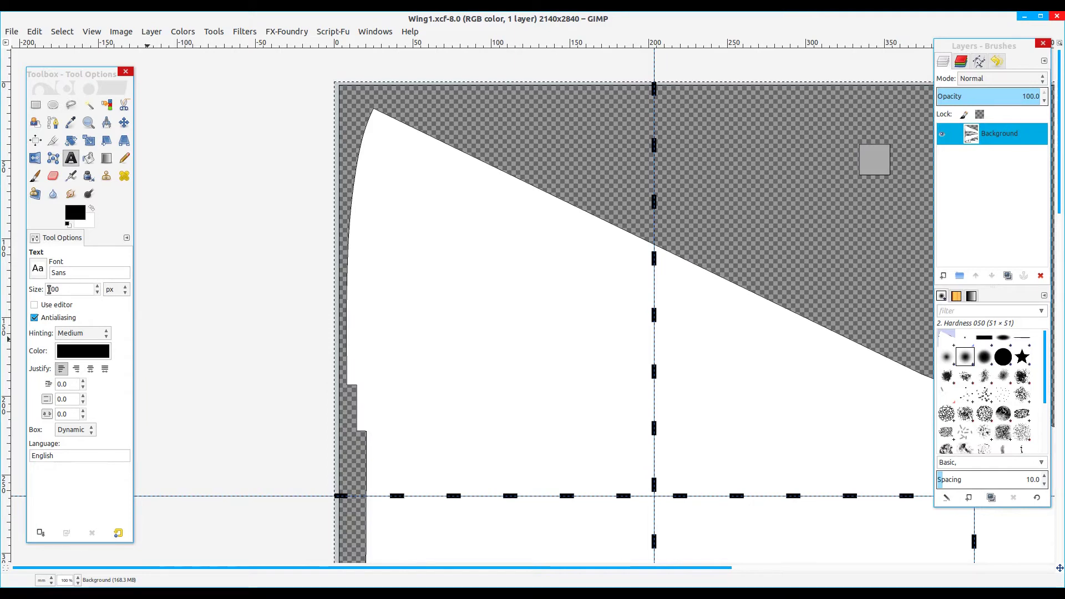
{"action": "left_click_drag", "start_coordinate": [340, 85], "coordinate": [487, 203]}
{"action": "type", "text": "1"}
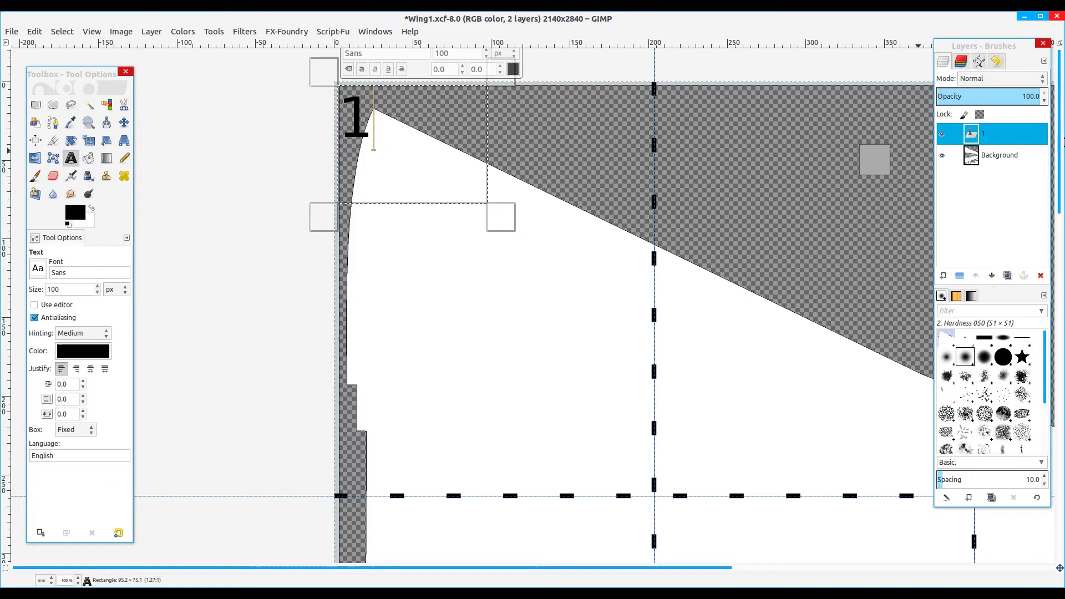
{"action": "scroll", "coordinate": [1044, 103], "scroll_direction": "down", "scroll_amount": 19}
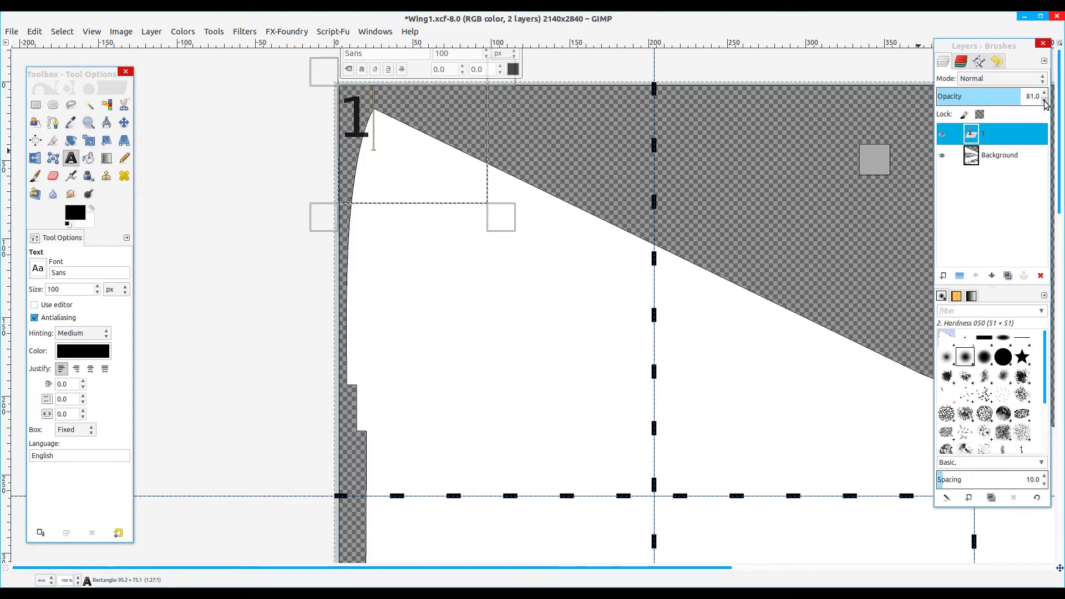
{"action": "scroll", "coordinate": [1044, 103], "scroll_direction": "down", "scroll_amount": 20}
{"action": "scroll", "coordinate": [1045, 103], "scroll_direction": "down", "scroll_amount": 14}
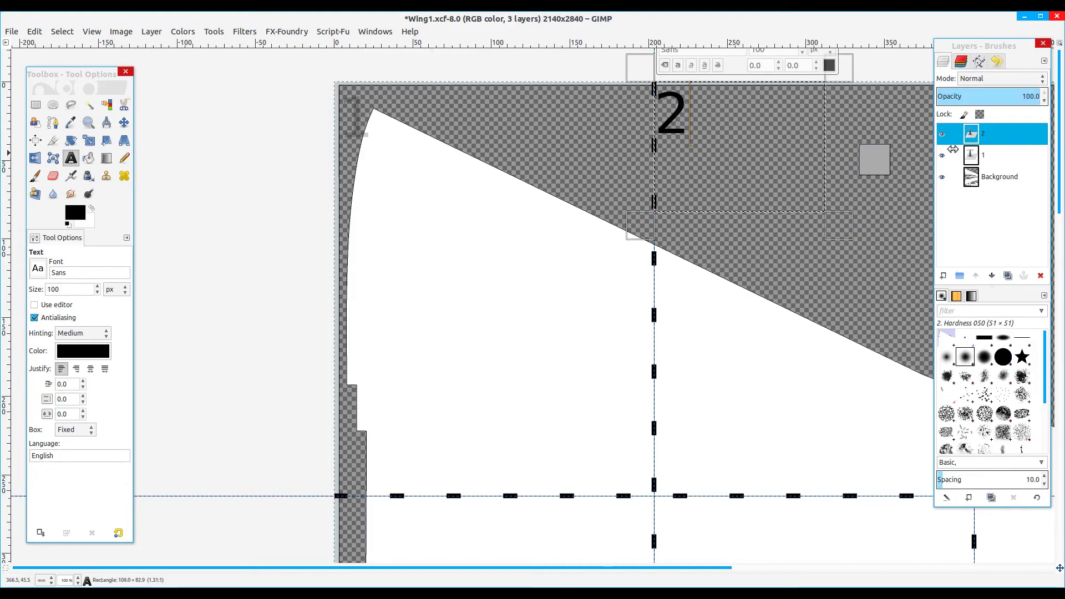
{"action": "scroll", "coordinate": [1043, 105], "scroll_direction": "down", "scroll_amount": 20}
- Add page number labels 3 and 4 at the corners of the third and fourth tiles
{"action": "scroll", "coordinate": [1044, 106], "scroll_direction": "down", "scroll_amount": 20}
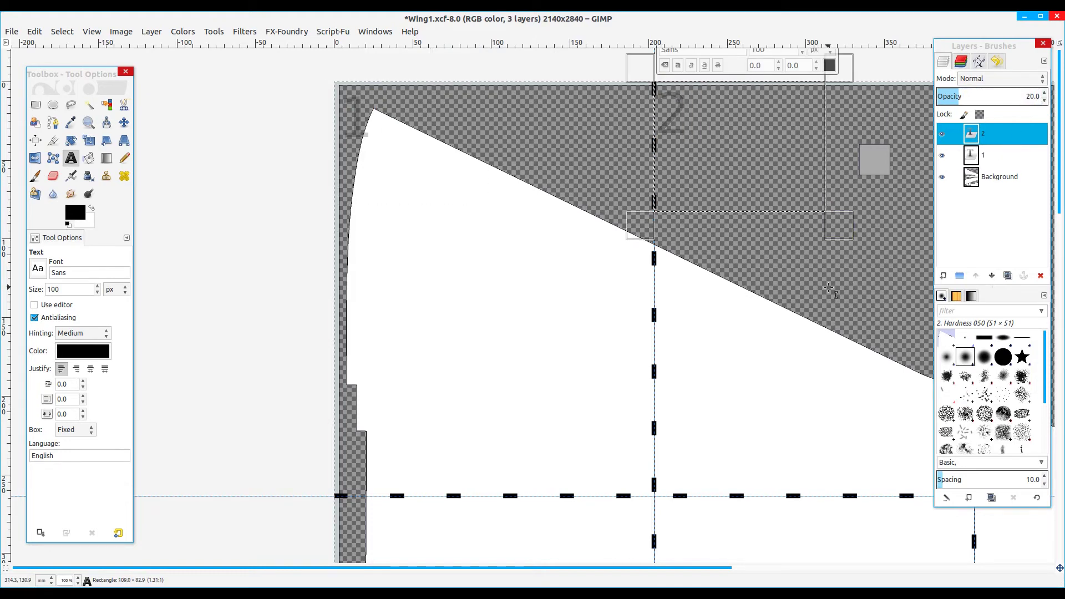
{"action": "left_click_drag", "start_coordinate": [830, 291], "coordinate": [377, 310]}
{"action": "left_click_drag", "start_coordinate": [524, 105], "coordinate": [687, 221]}
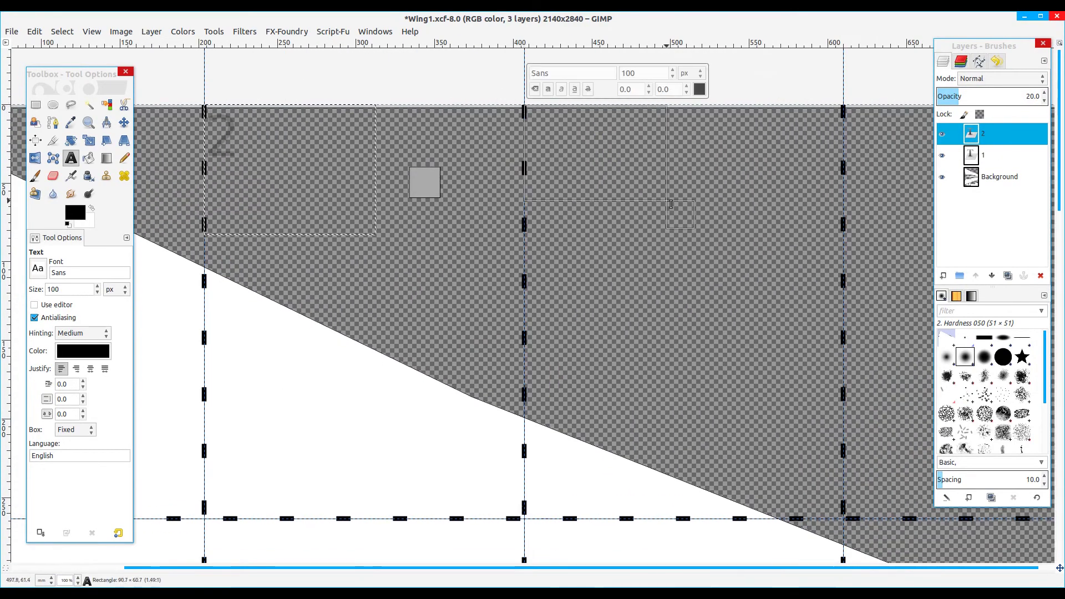
{"action": "type", "text": "3"}
{"action": "scroll", "coordinate": [1048, 105], "scroll_direction": "down", "scroll_amount": 20}
{"action": "scroll", "coordinate": [375, 162], "scroll_direction": "up", "scroll_amount": 6}
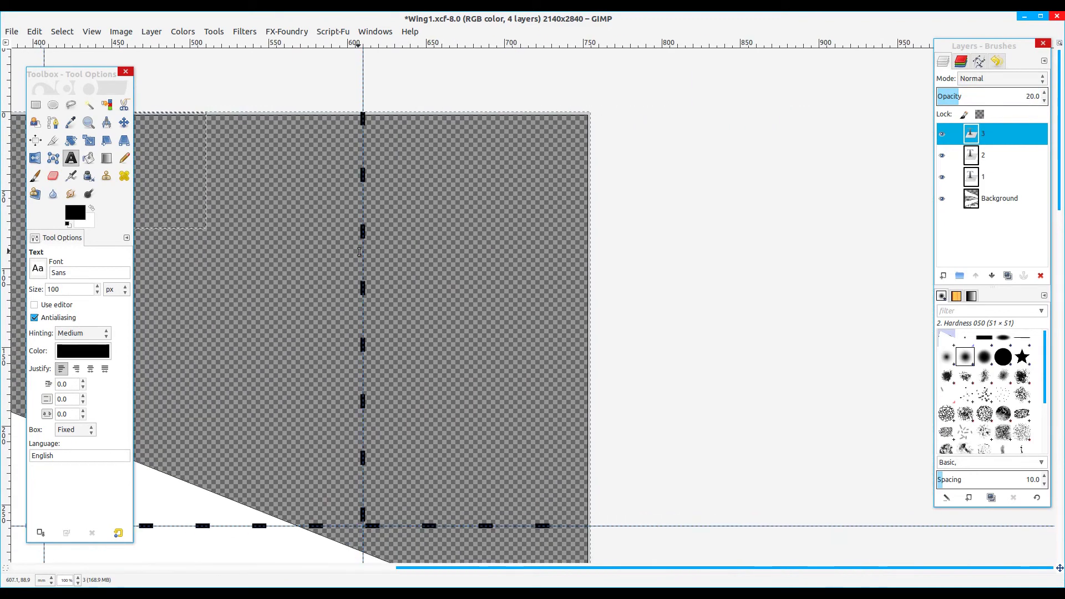
{"action": "scroll", "coordinate": [374, 162], "scroll_direction": "down", "scroll_amount": 7}
{"action": "left_click_drag", "start_coordinate": [657, 131], "coordinate": [768, 229]}
{"action": "type", "text": "4"}
{"action": "key", "text": "Escape"}
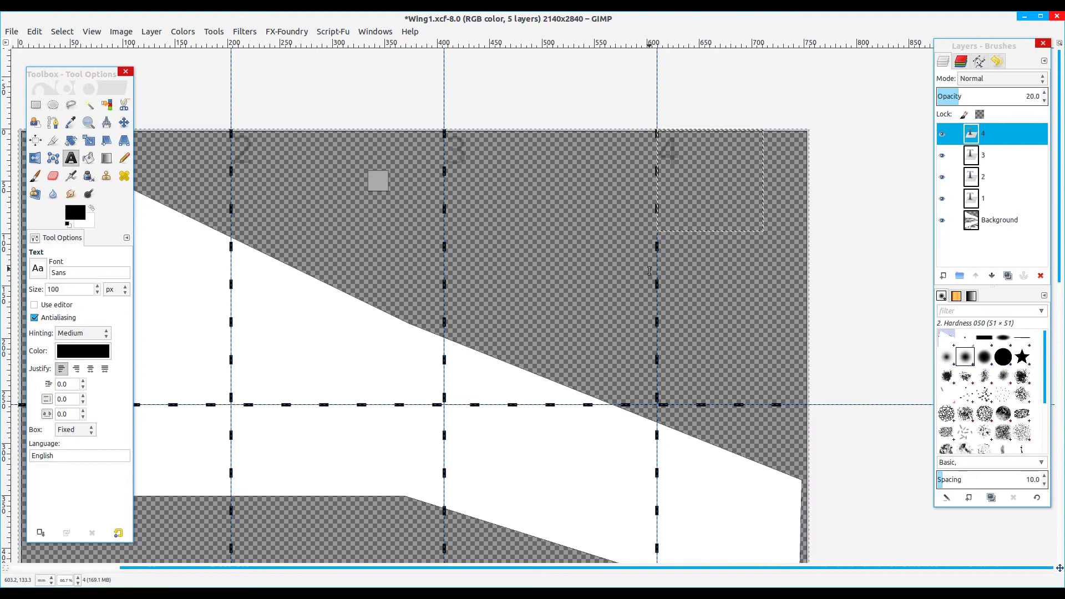
- Add page number labels 5 and 6 on the next row of tiles
{"action": "scroll", "coordinate": [649, 213], "scroll_direction": "left", "scroll_amount": 5}
{"action": "scroll", "coordinate": [649, 213], "scroll_direction": "down", "scroll_amount": 3}
{"action": "left_click_drag", "start_coordinate": [408, 213], "coordinate": [561, 328]}
{"action": "type", "text": "5"}
{"action": "scroll", "coordinate": [993, 97], "scroll_direction": "down", "scroll_amount": 20}
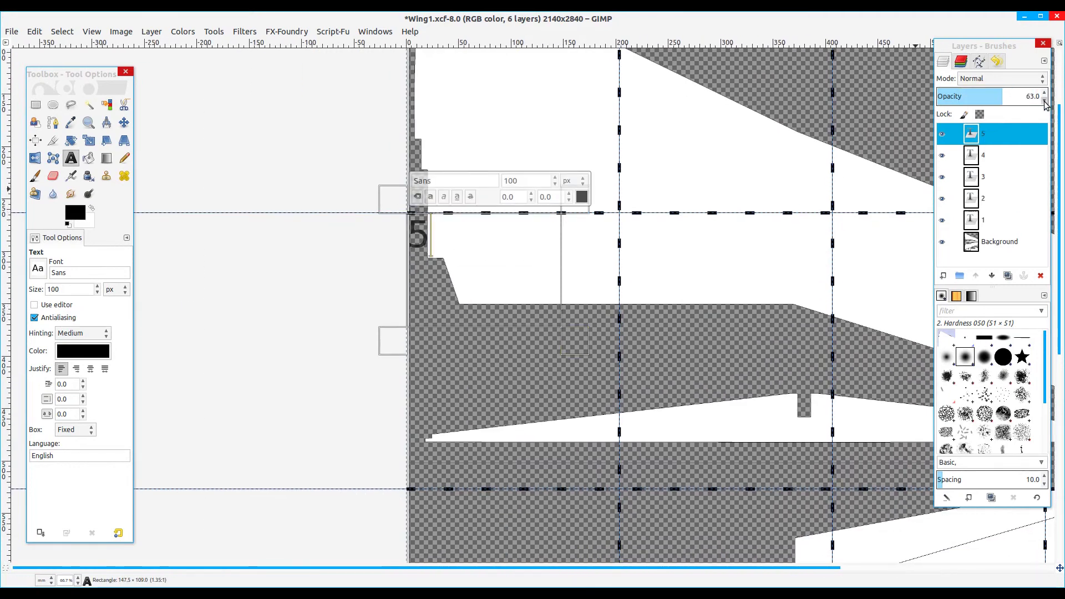
{"action": "key", "text": "Escape"}
{"action": "left_click_drag", "start_coordinate": [619, 213], "coordinate": [755, 310]}
{"action": "type", "text": "6"}
{"action": "scroll", "coordinate": [1046, 105], "scroll_direction": "down", "scroll_amount": 20}
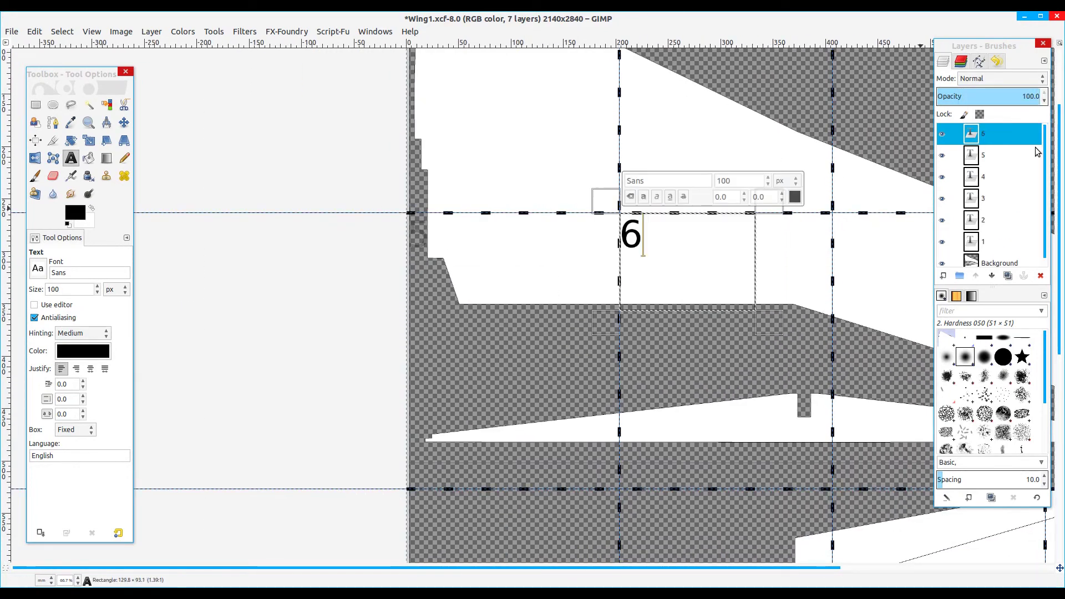
{"action": "scroll", "coordinate": [1046, 104], "scroll_direction": "down", "scroll_amount": 16}
{"action": "key", "text": "Escape"}
- Add page number labels 7 and 8 to the following two tiles
{"action": "scroll", "coordinate": [555, 222], "scroll_direction": "right", "scroll_amount": 7}
{"action": "left_click_drag", "start_coordinate": [441, 197], "coordinate": [555, 274]}
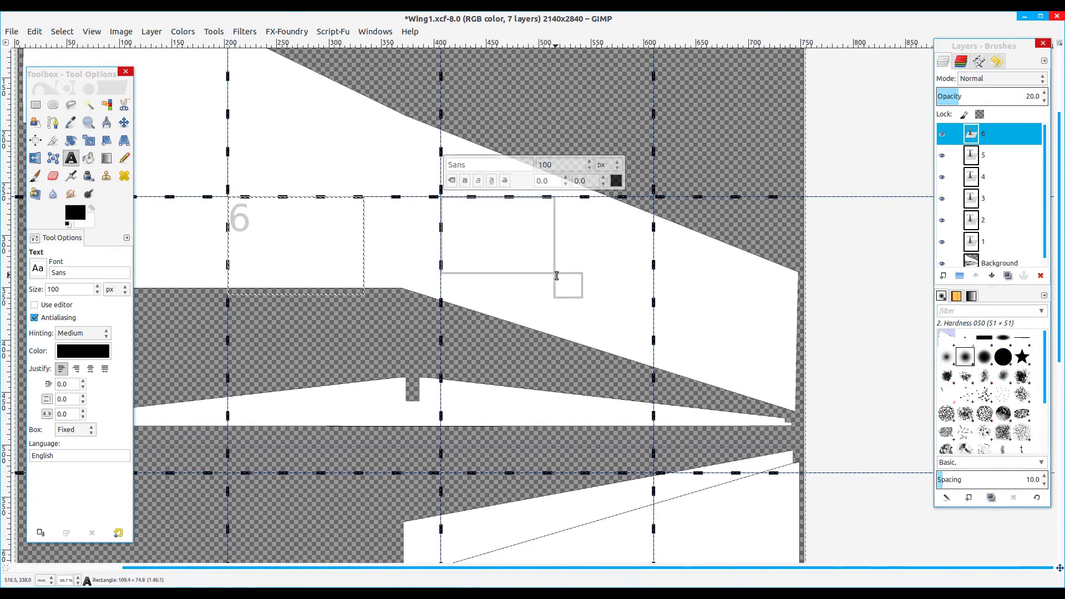
{"action": "type", "text": "7"}
{"action": "scroll", "coordinate": [1046, 104], "scroll_direction": "down", "scroll_amount": 20}
{"action": "key", "text": "Escape"}
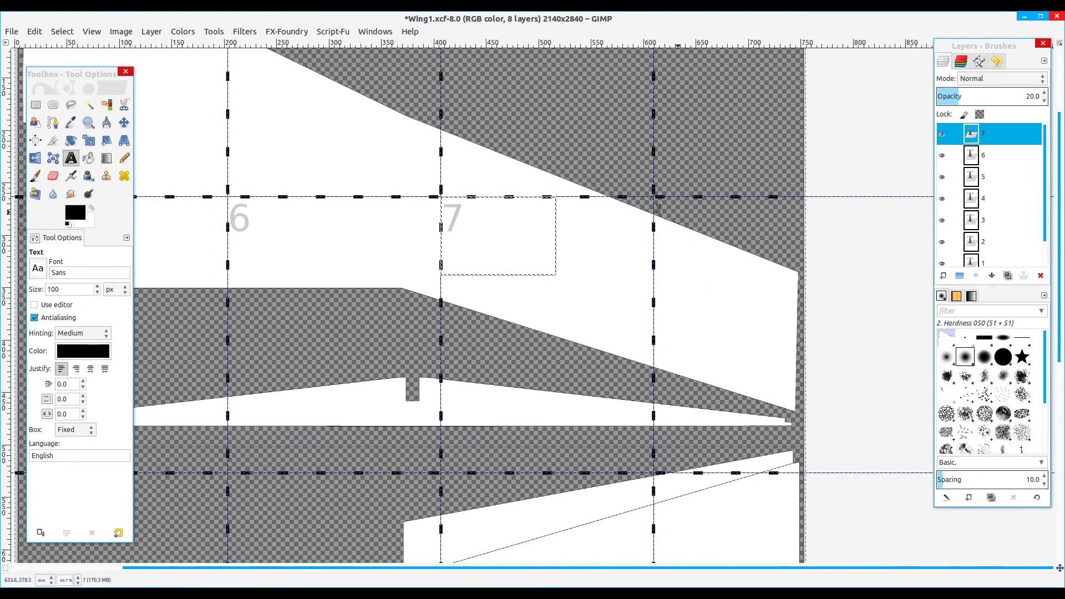
{"action": "left_click_drag", "start_coordinate": [654, 197], "coordinate": [742, 291]}
{"action": "type", "text": "8"}
{"action": "scroll", "coordinate": [1046, 104], "scroll_direction": "down", "scroll_amount": 20}
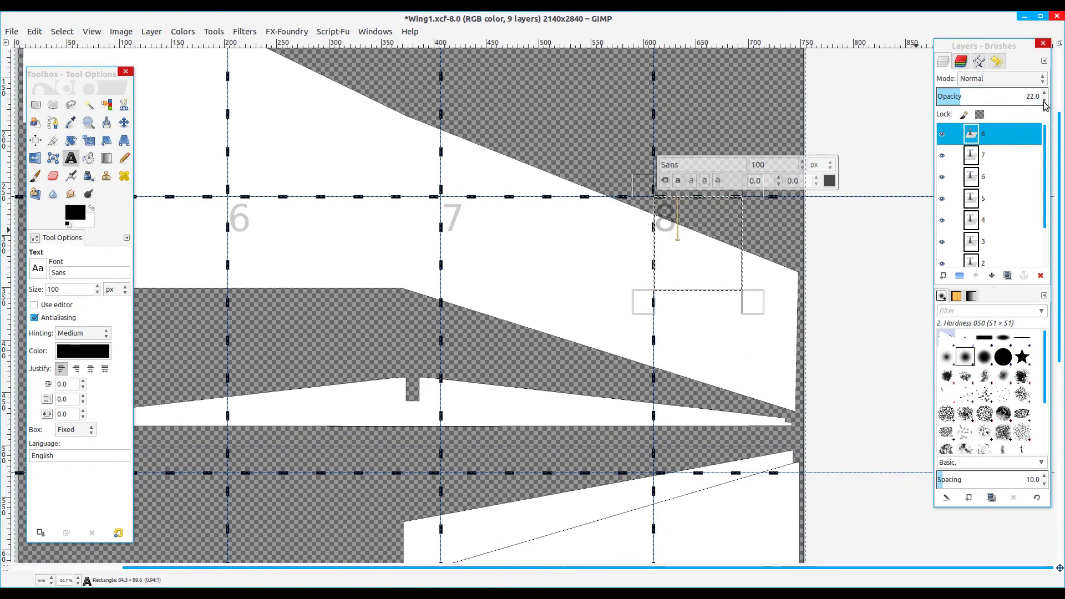
{"action": "key", "text": "Escape"}
- Add page number labels 9 and 10 at the start of the next tile row
{"action": "scroll", "coordinate": [728, 176], "scroll_direction": "left", "scroll_amount": 8}
{"action": "scroll", "coordinate": [728, 176], "scroll_direction": "down", "scroll_amount": 5}
{"action": "scroll", "coordinate": [728, 176], "scroll_direction": "left", "scroll_amount": 6}
{"action": "scroll", "coordinate": [729, 176], "scroll_direction": "down", "scroll_amount": 3}
{"action": "left_click_drag", "start_coordinate": [349, 267], "coordinate": [471, 337]}
{"action": "type", "text": "9"}
{"action": "scroll", "coordinate": [1045, 104], "scroll_direction": "down", "scroll_amount": 20}
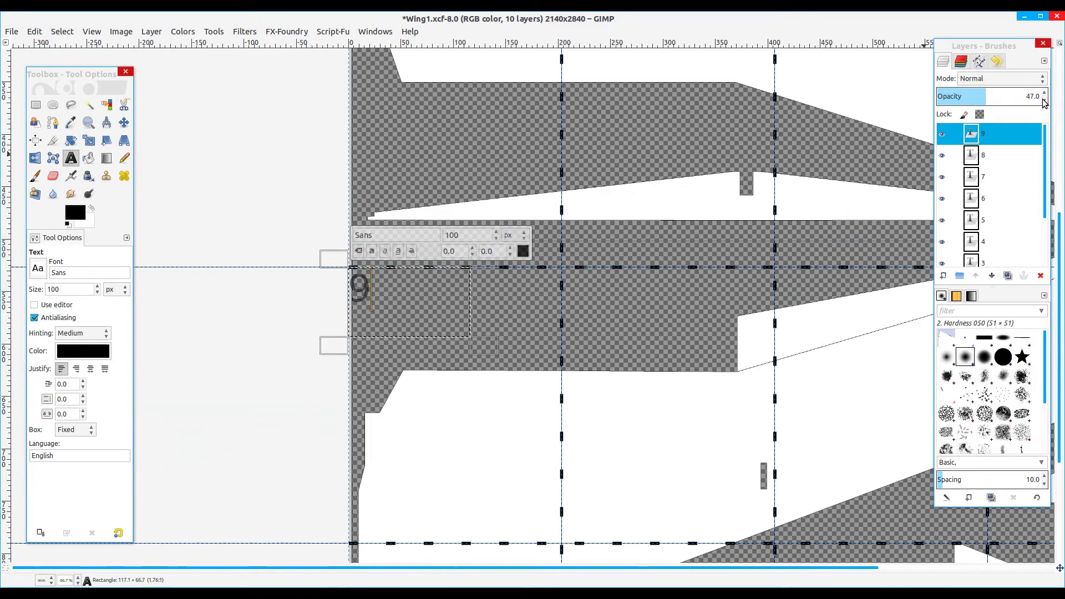
{"action": "key", "text": "Escape"}
{"action": "left_click_drag", "start_coordinate": [562, 266], "coordinate": [693, 347]}
{"action": "type", "text": "10"}
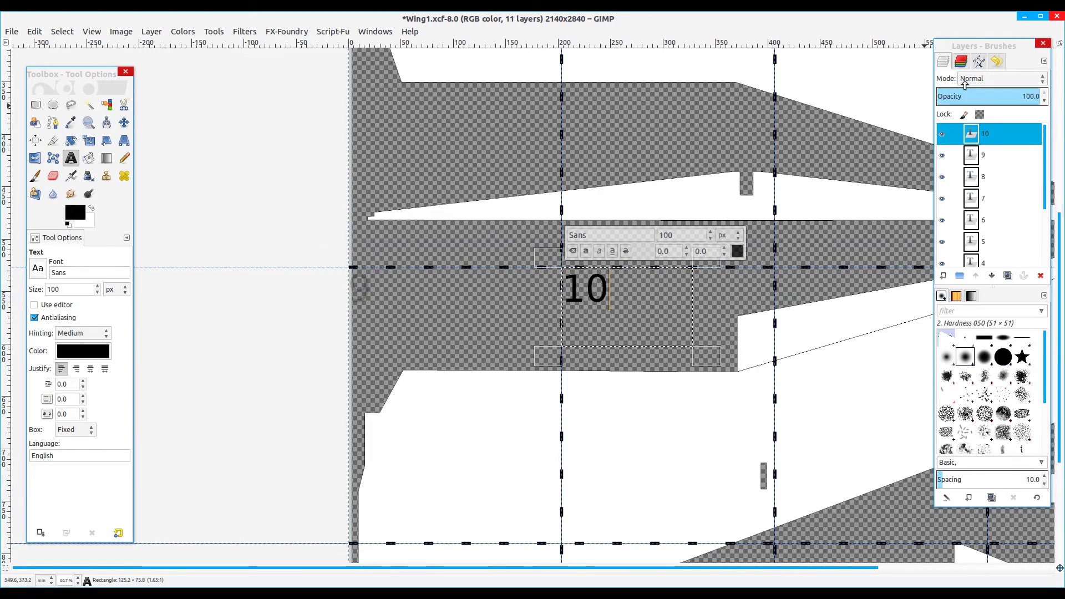
{"action": "scroll", "coordinate": [1045, 105], "scroll_direction": "down", "scroll_amount": 20}
{"action": "key", "text": "Escape"}
- Add page number labels 11 and 12 to the remaining tiles of that row
{"action": "scroll", "coordinate": [728, 176], "scroll_direction": "right", "scroll_amount": 8}
{"action": "scroll", "coordinate": [728, 177], "scroll_direction": "down", "scroll_amount": 1}
{"action": "left_click_drag", "start_coordinate": [474, 258], "coordinate": [604, 339]}
{"action": "type", "text": "11"}
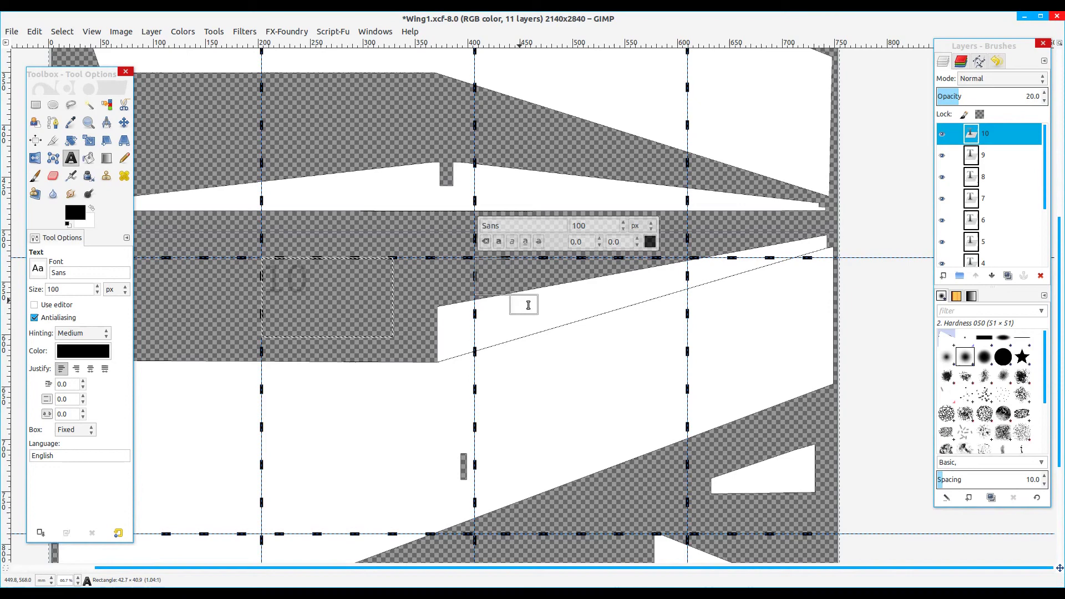
{"action": "scroll", "coordinate": [1038, 99], "scroll_direction": "down", "scroll_amount": 20}
{"action": "key", "text": "Escape"}
{"action": "left_click_drag", "start_coordinate": [687, 258], "coordinate": [804, 331]}
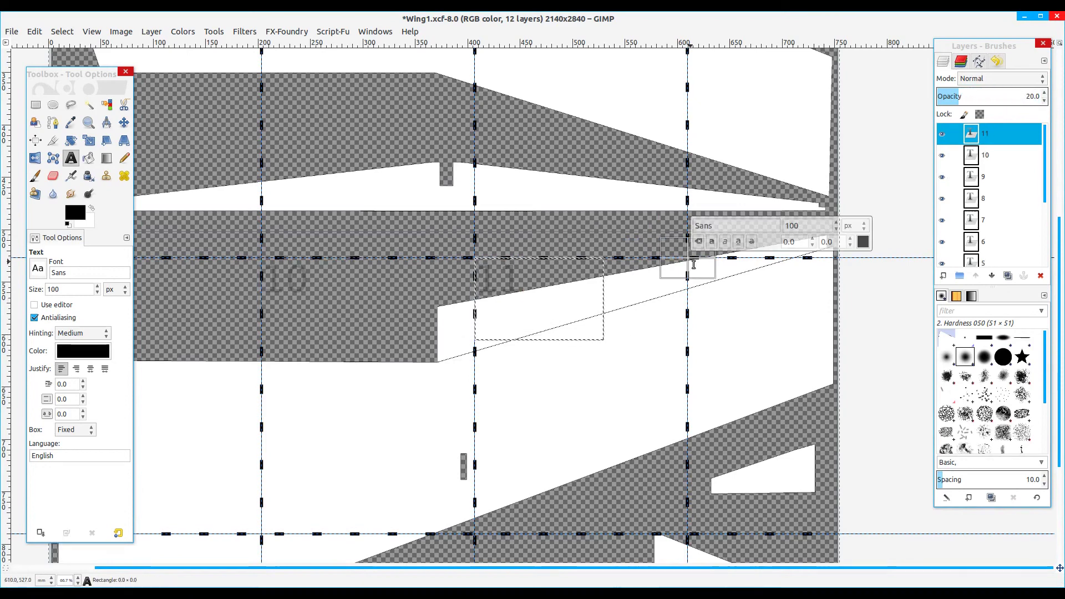
{"action": "type", "text": "12"}
{"action": "scroll", "coordinate": [1039, 99], "scroll_direction": "down", "scroll_amount": 20}
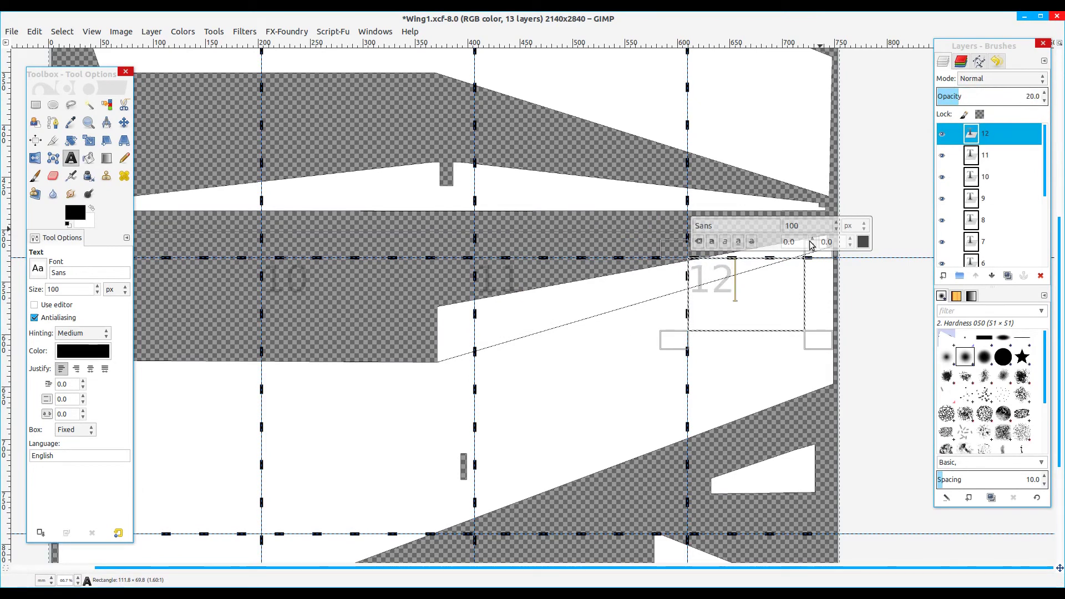
{"action": "key", "text": "Escape"}
- Discard a stray text box, then add page number labels 13 and 14 on the last row
{"action": "scroll", "coordinate": [793, 127], "scroll_direction": "down", "scroll_amount": 10}
{"action": "scroll", "coordinate": [793, 127], "scroll_direction": "left", "scroll_amount": 12}
{"action": "left_click_drag", "start_coordinate": [367, 264], "coordinate": [506, 346]}
{"action": "key", "text": "Escape"}
{"action": "scroll", "coordinate": [326, 285], "scroll_direction": "left", "scroll_amount": 3}
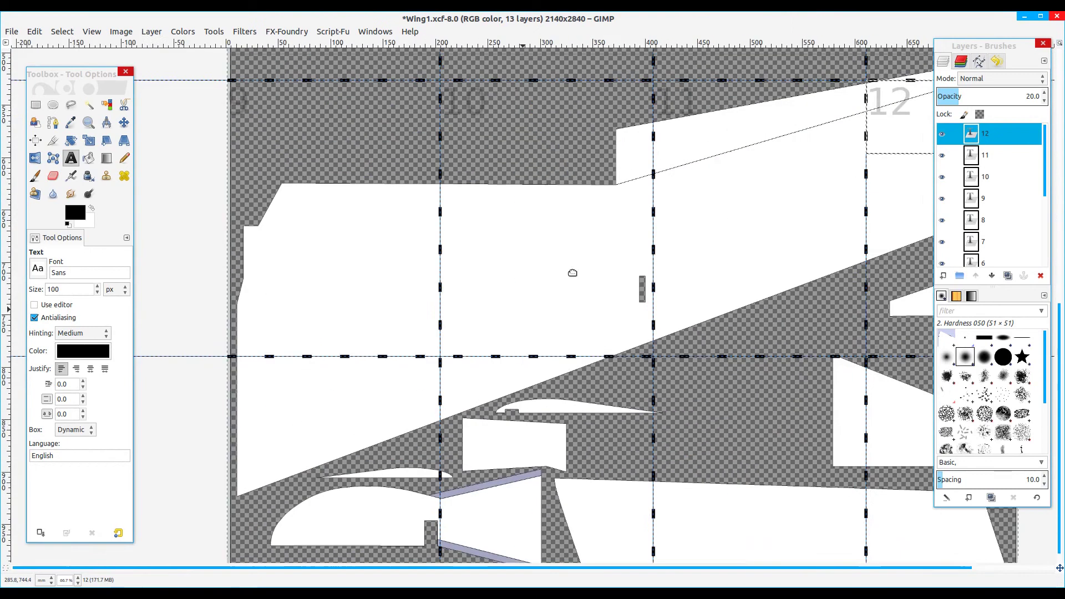
{"action": "scroll", "coordinate": [326, 285], "scroll_direction": "up", "scroll_amount": 1}
{"action": "left_click_drag", "start_coordinate": [326, 284], "coordinate": [453, 368]}
{"action": "type", "text": "13"}
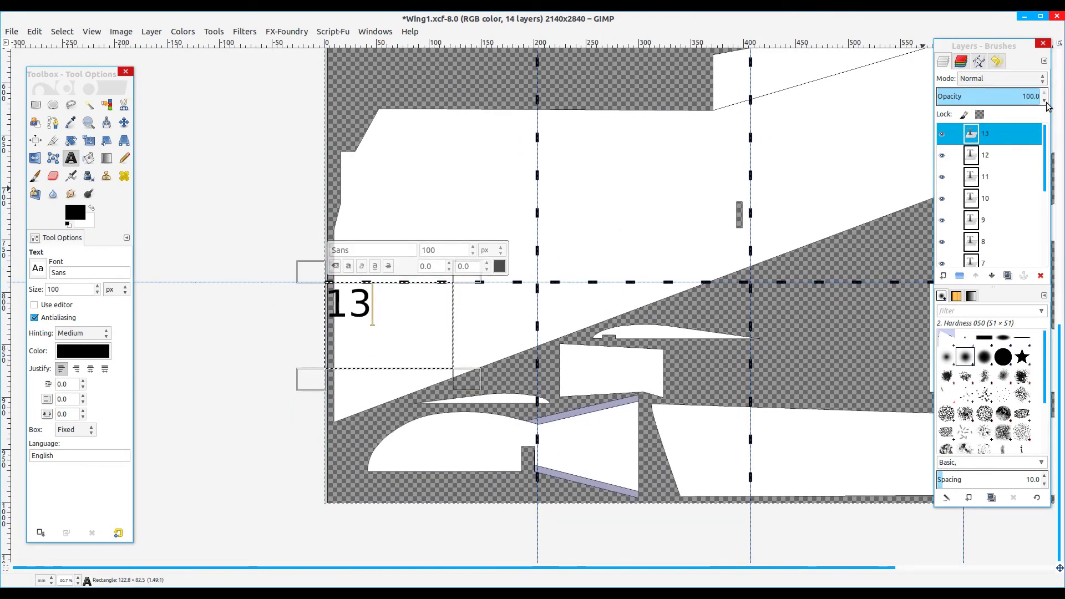
{"action": "scroll", "coordinate": [1038, 99], "scroll_direction": "down", "scroll_amount": 20}
{"action": "key", "text": "Escape"}
{"action": "left_click_drag", "start_coordinate": [536, 284], "coordinate": [655, 372]}
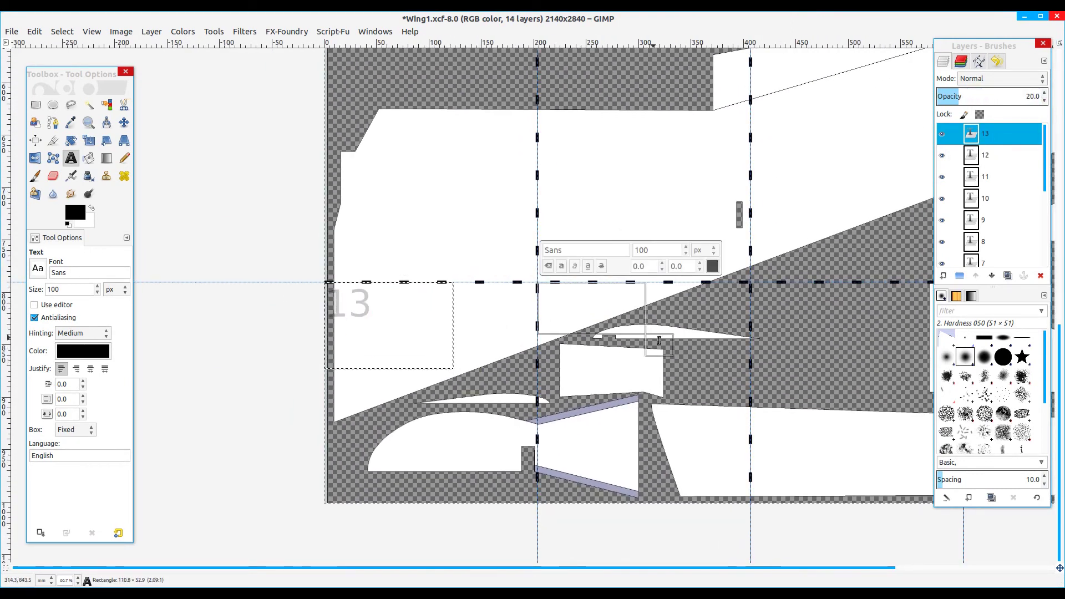
{"action": "type", "text": "14"}
{"action": "scroll", "coordinate": [1039, 99], "scroll_direction": "down", "scroll_amount": 20}
{"action": "key", "text": "Escape"}
- Add the final page number labels 15 and 16 to the last two tiles
{"action": "scroll", "coordinate": [449, 265], "scroll_direction": "right", "scroll_amount": 3}
{"action": "scroll", "coordinate": [450, 264], "scroll_direction": "down", "scroll_amount": 1}
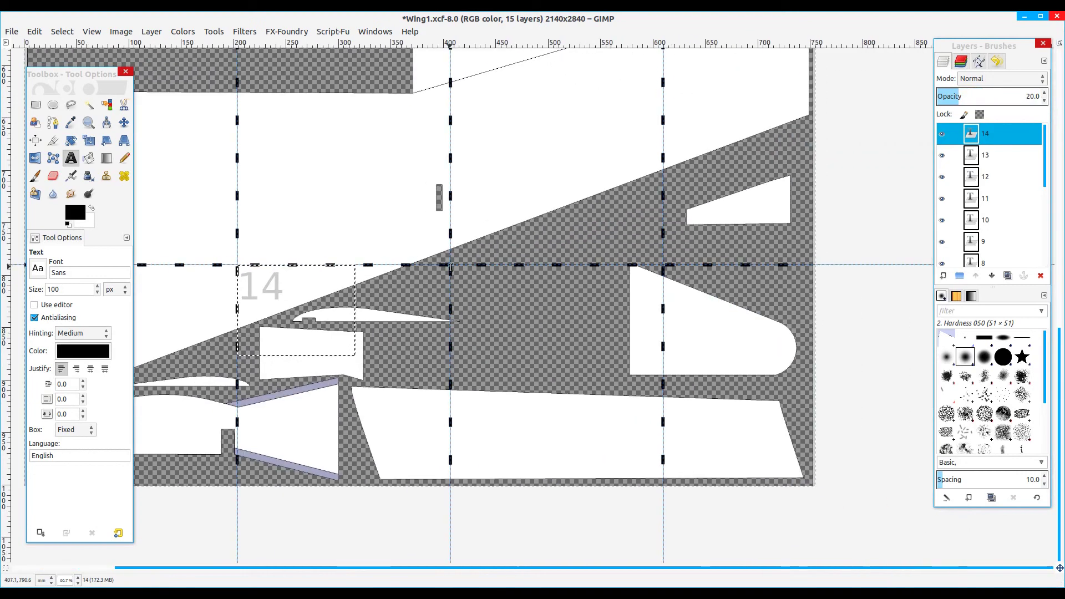
{"action": "left_click_drag", "start_coordinate": [449, 265], "coordinate": [558, 365]}
{"action": "type", "text": "15"}
{"action": "scroll", "coordinate": [1039, 99], "scroll_direction": "down", "scroll_amount": 20}
{"action": "key", "text": "Escape"}
{"action": "left_click_drag", "start_coordinate": [663, 265], "coordinate": [760, 362]}
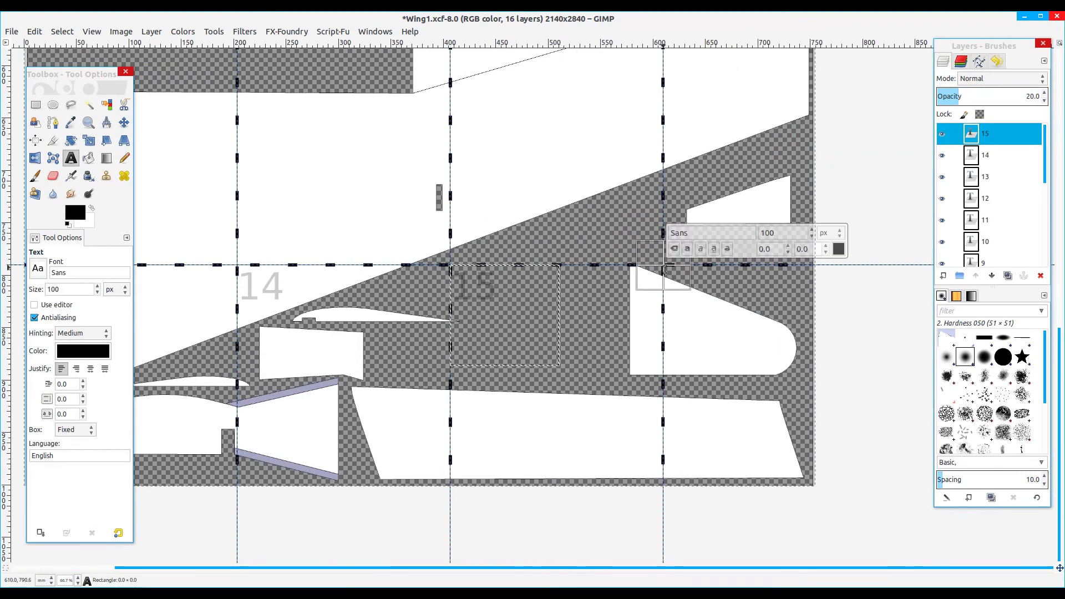
{"action": "type", "text": "16"}
{"action": "scroll", "coordinate": [1039, 98], "scroll_direction": "down", "scroll_amount": 20}
- Fade the 16 label to 20% opacity and save Wing1.xcf
{"action": "key", "text": "Escape"}
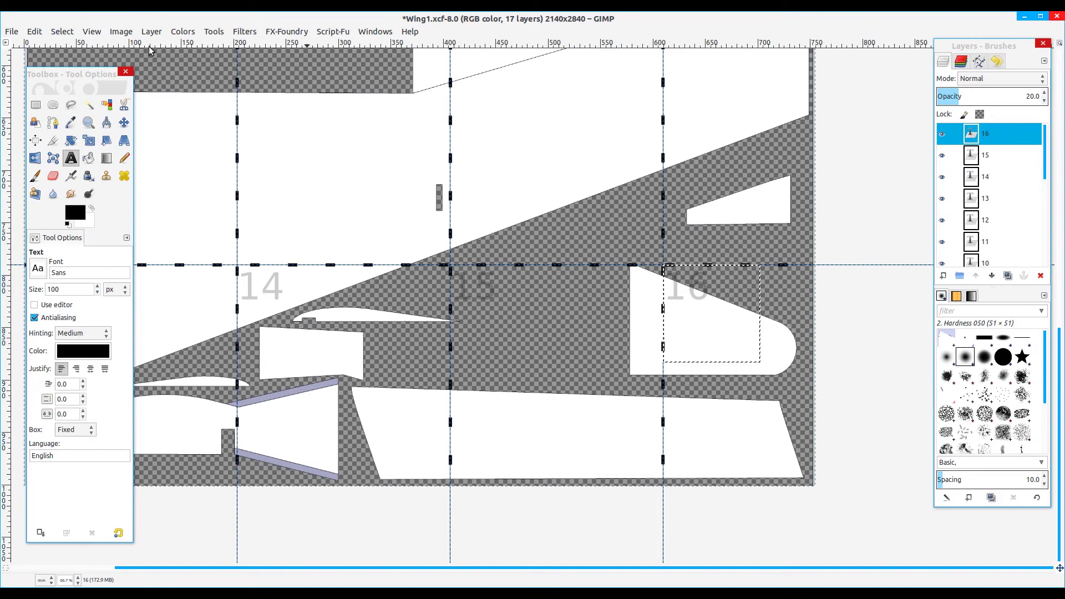
{"action": "scroll", "coordinate": [486, 172], "scroll_direction": "down", "scroll_amount": 2}
{"action": "key", "text": "ctrl+s"}
{"action": "scroll", "coordinate": [486, 172], "scroll_direction": "up", "scroll_amount": 5}
{"action": "scroll", "coordinate": [483, 343], "scroll_direction": "down", "scroll_amount": 1}
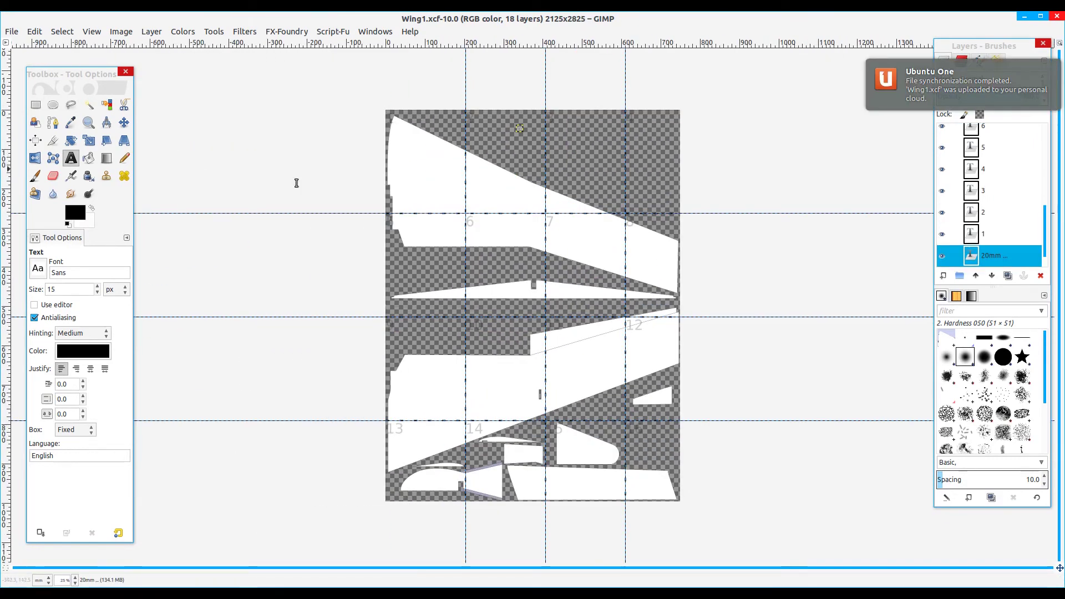
- Export the wing plan to Wing1.jpg with JPEG file type and quality 100
{"action": "left_click", "coordinate": [11, 31]}
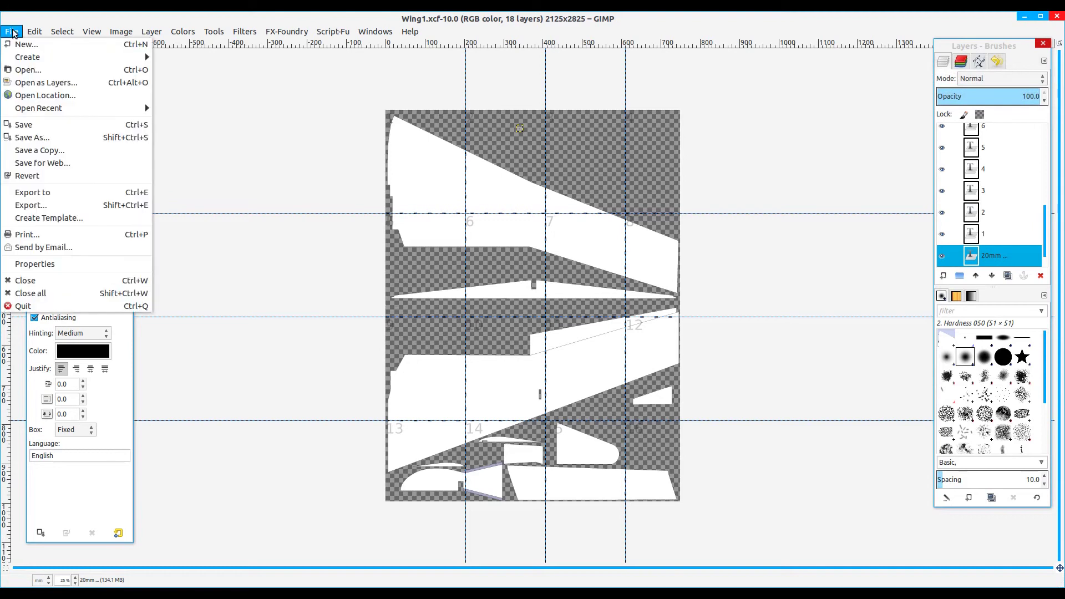
{"action": "left_click", "coordinate": [53, 205]}
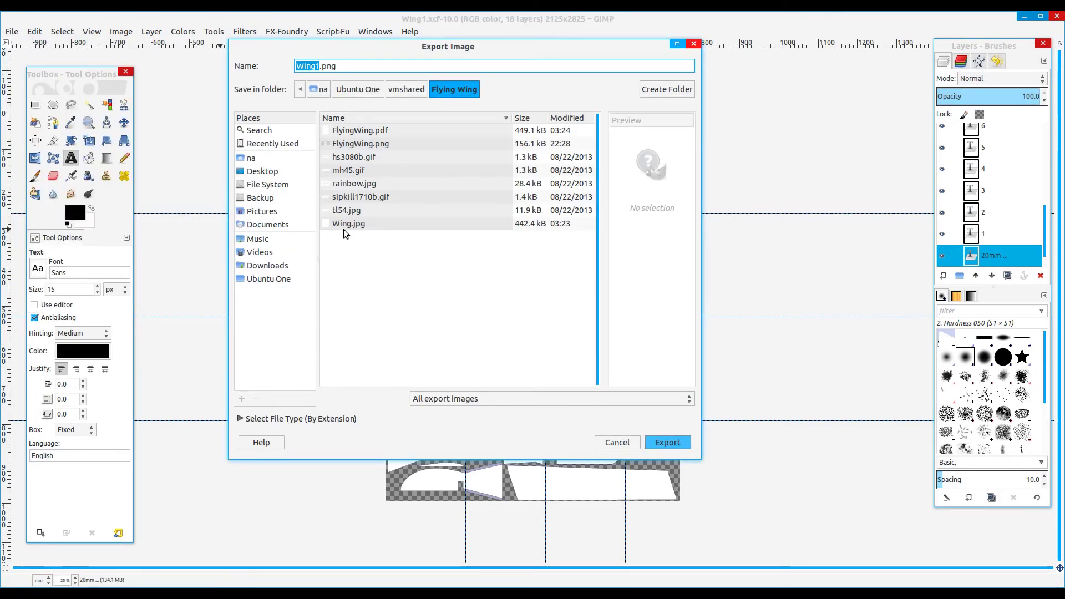
{"action": "left_click", "coordinate": [241, 419]}
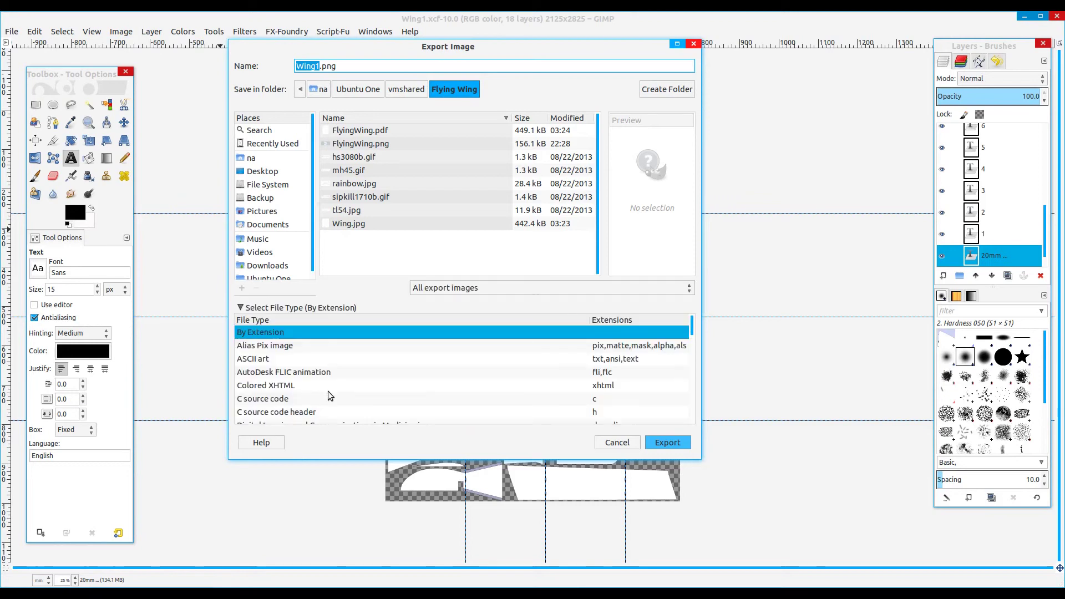
{"action": "scroll", "coordinate": [292, 378], "scroll_direction": "down", "scroll_amount": 5}
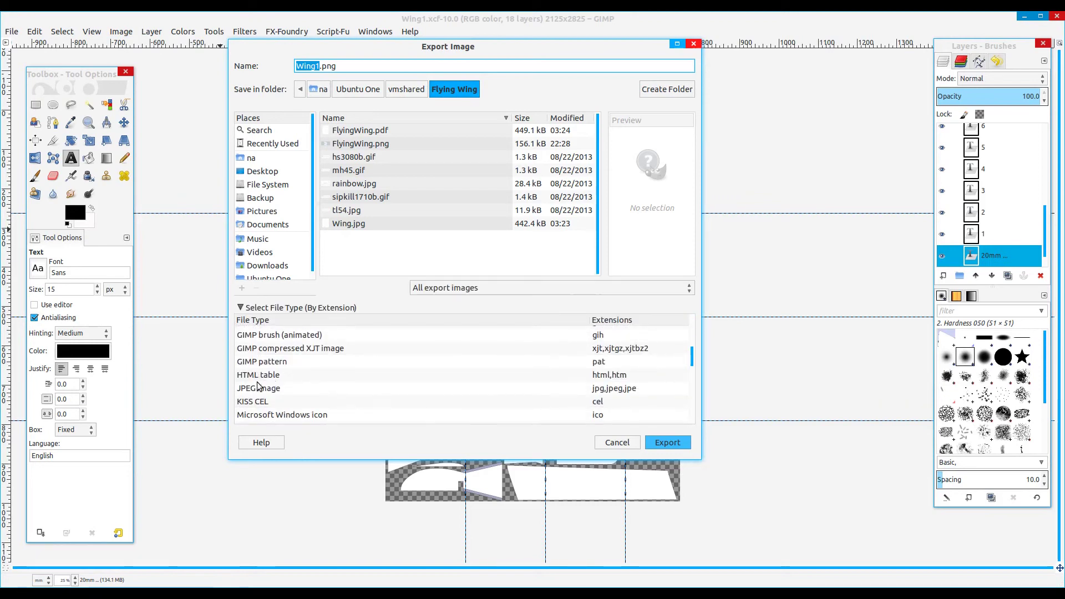
{"action": "left_click", "coordinate": [259, 389]}
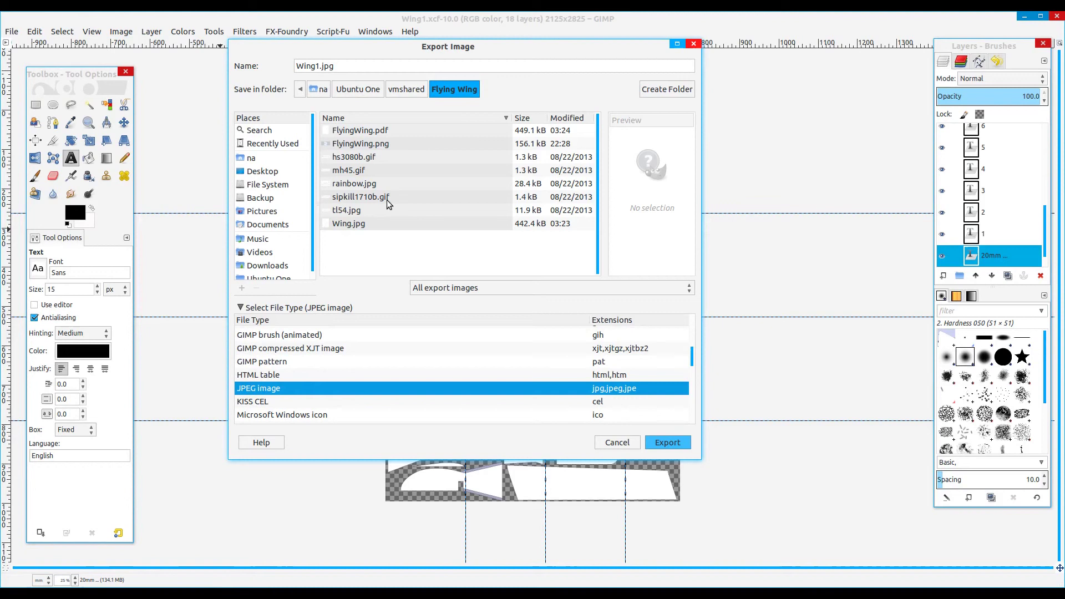
{"action": "left_click", "coordinate": [668, 443]}
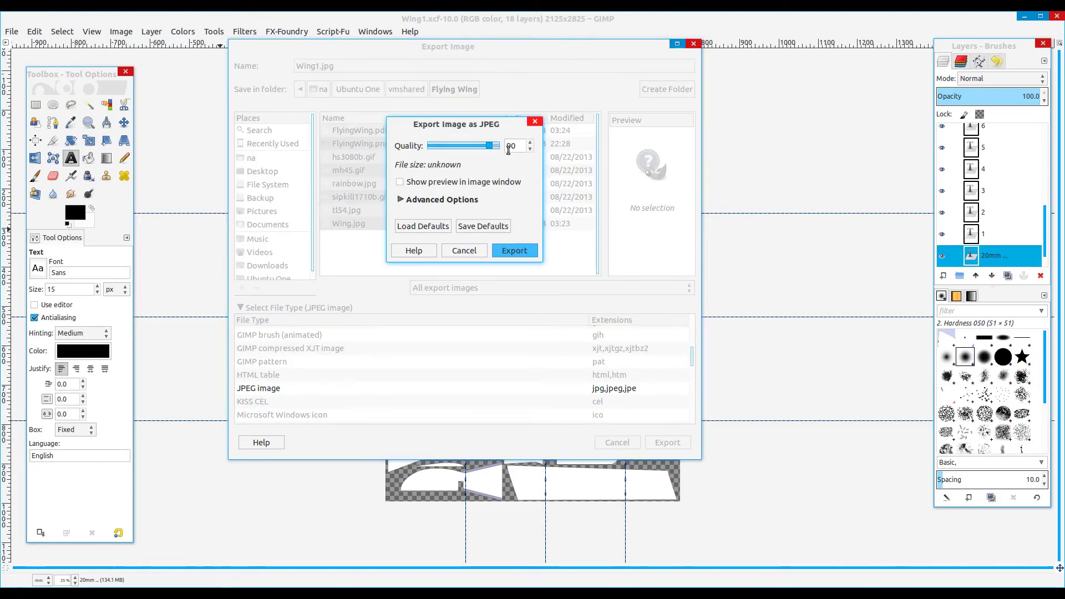
{"action": "scroll", "coordinate": [523, 146], "scroll_direction": "up", "scroll_amount": 3}
{"action": "scroll", "coordinate": [522, 144], "scroll_direction": "up", "scroll_amount": 3}
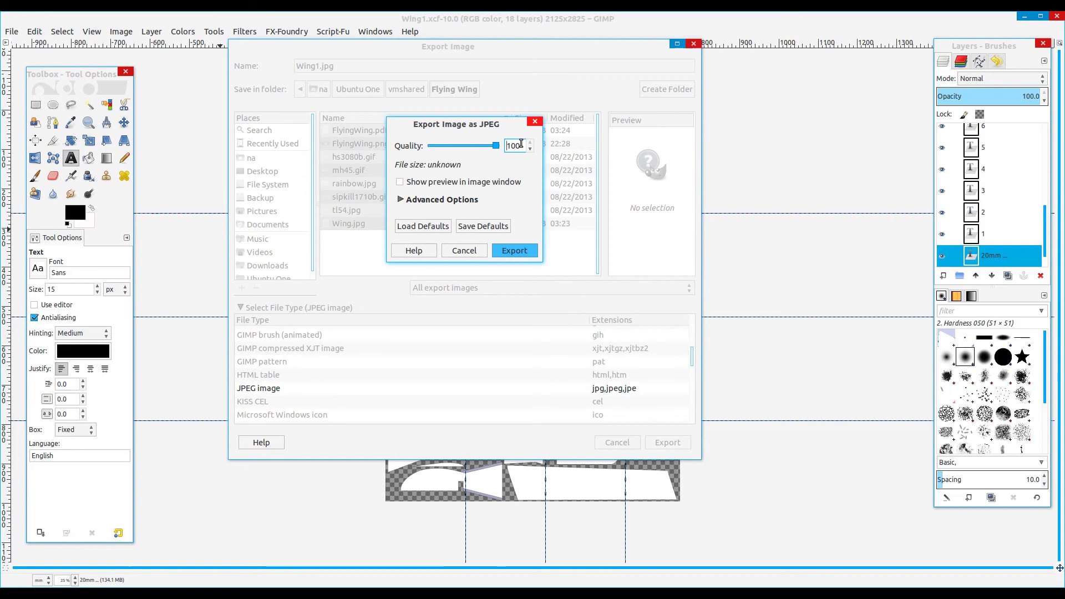
{"action": "left_click", "coordinate": [525, 251]}
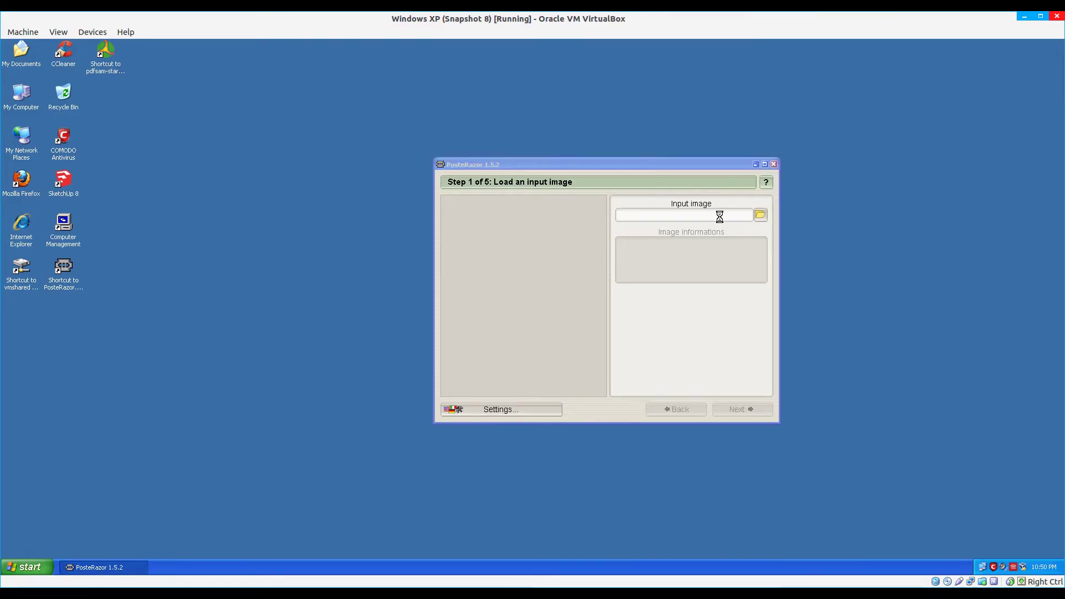
- Load Wing1.jpg from the Flying Wing folder as PosteRazor's input image
{"action": "key", "text": "ctrl+o"}
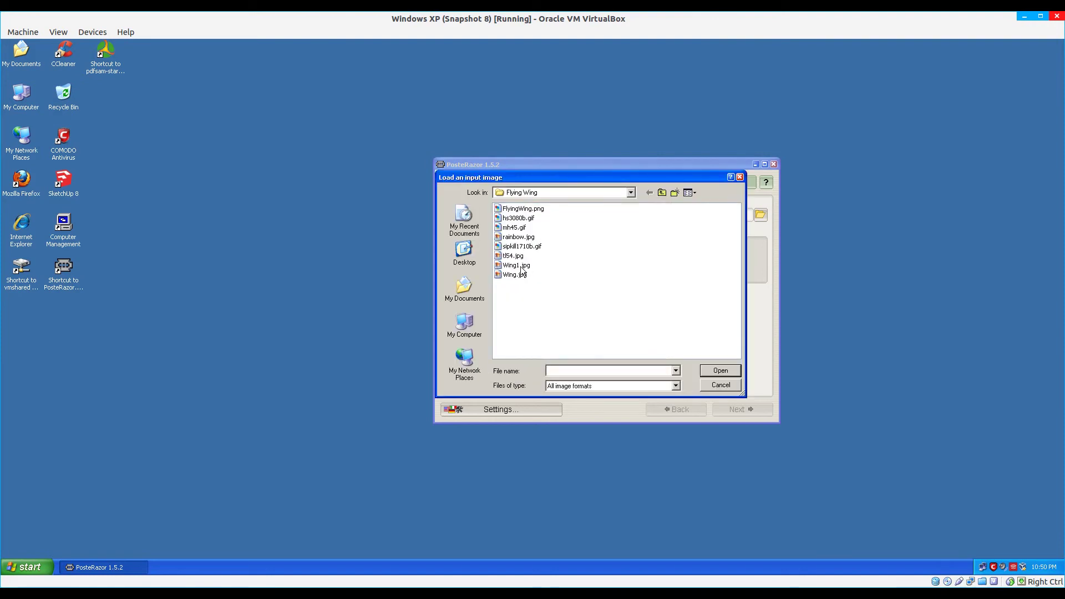
{"action": "double_click", "coordinate": [518, 265]}
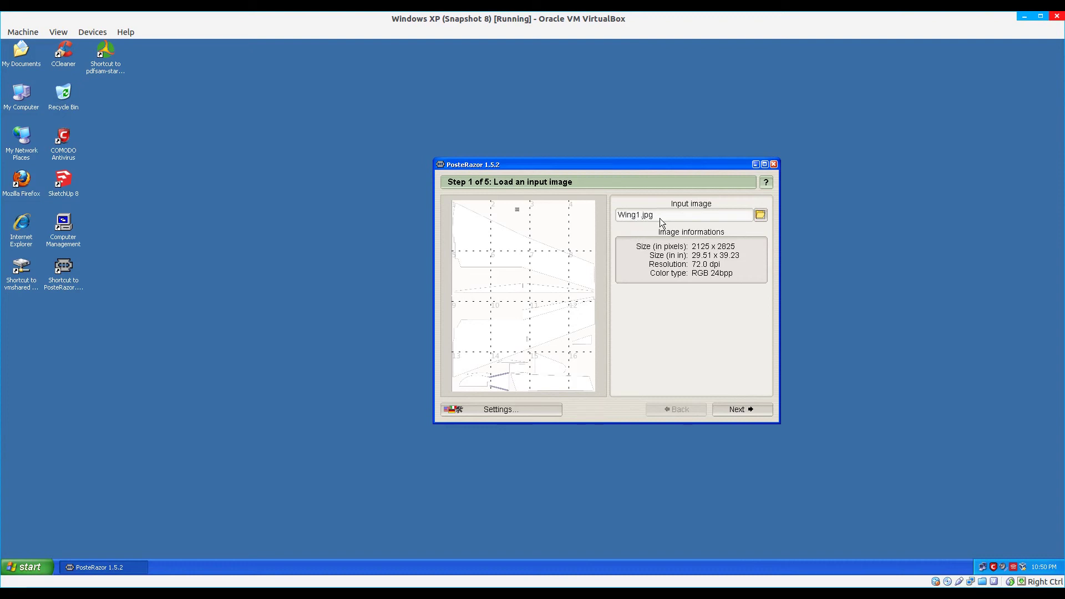
- Accept 8.5 x 11 in paper, zero tile overlap and a 106% poster size
{"action": "left_click", "coordinate": [743, 410]}
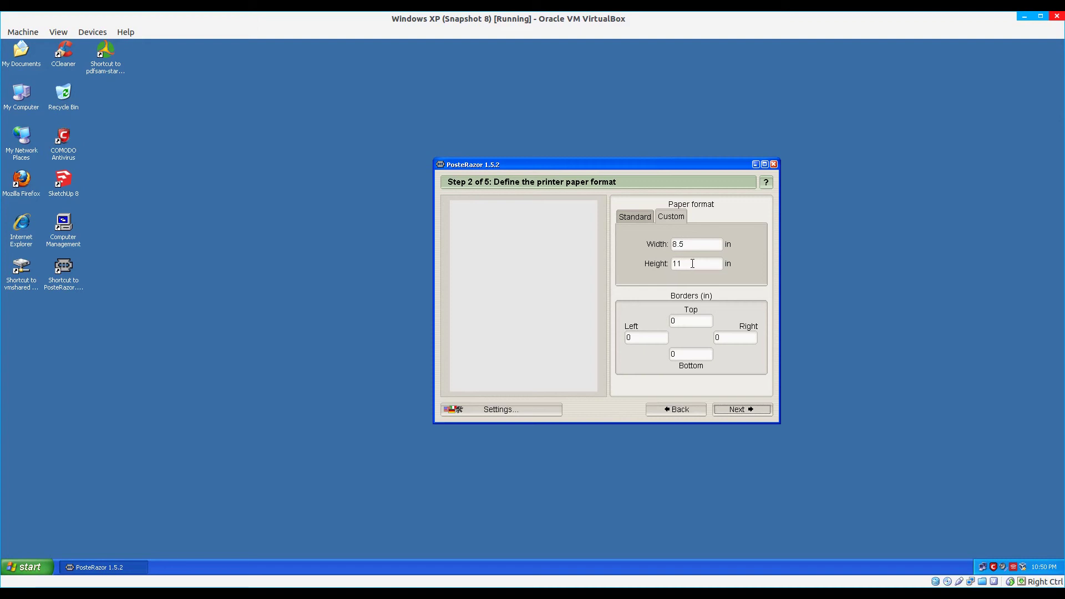
{"action": "key", "text": "shift+Tab"}
{"action": "left_click", "coordinate": [742, 410]}
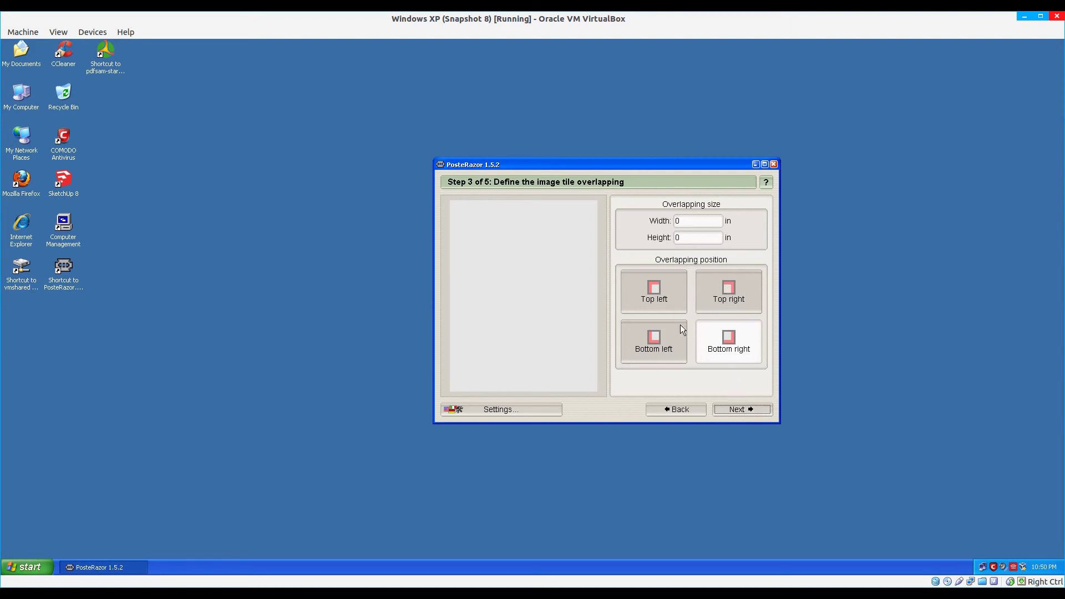
{"action": "left_click", "coordinate": [742, 410]}
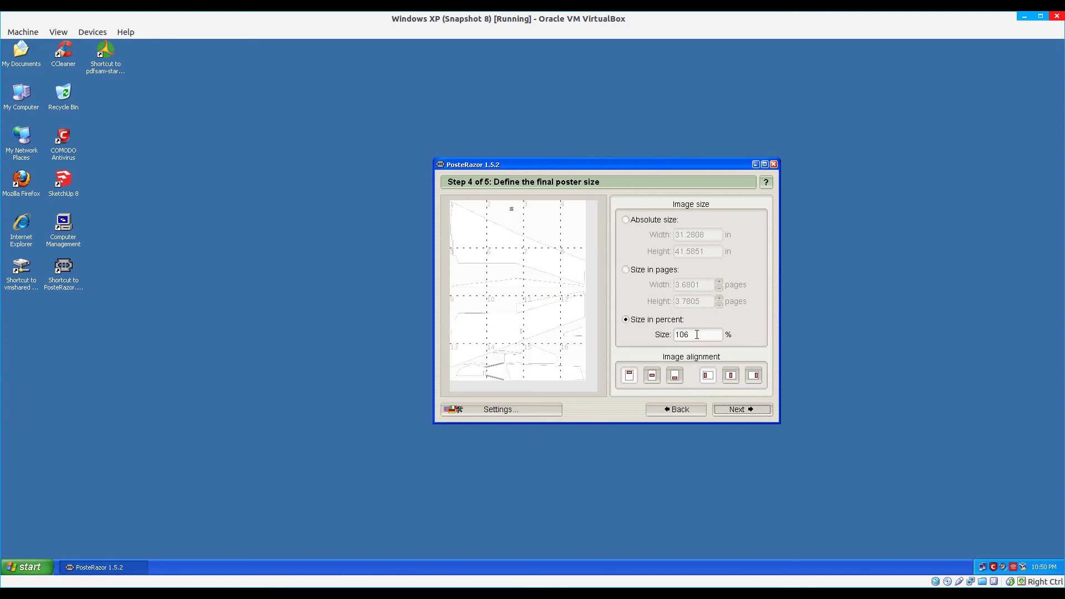
{"action": "left_click", "coordinate": [740, 411]}
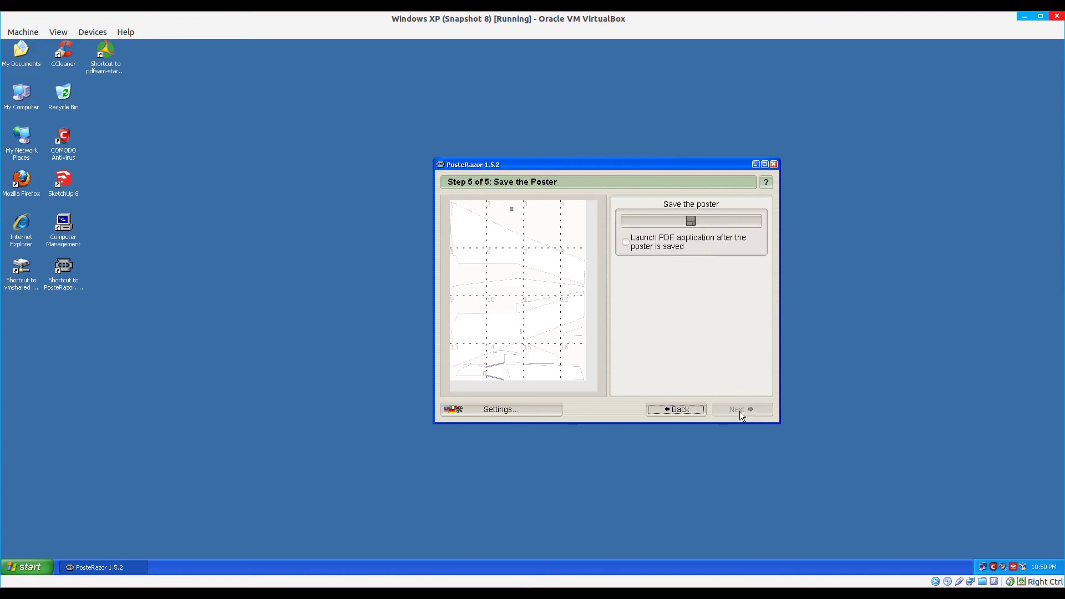
- Save the tiled poster as the PDF FlyingWing1.pdf
{"action": "left_click", "coordinate": [692, 221]}
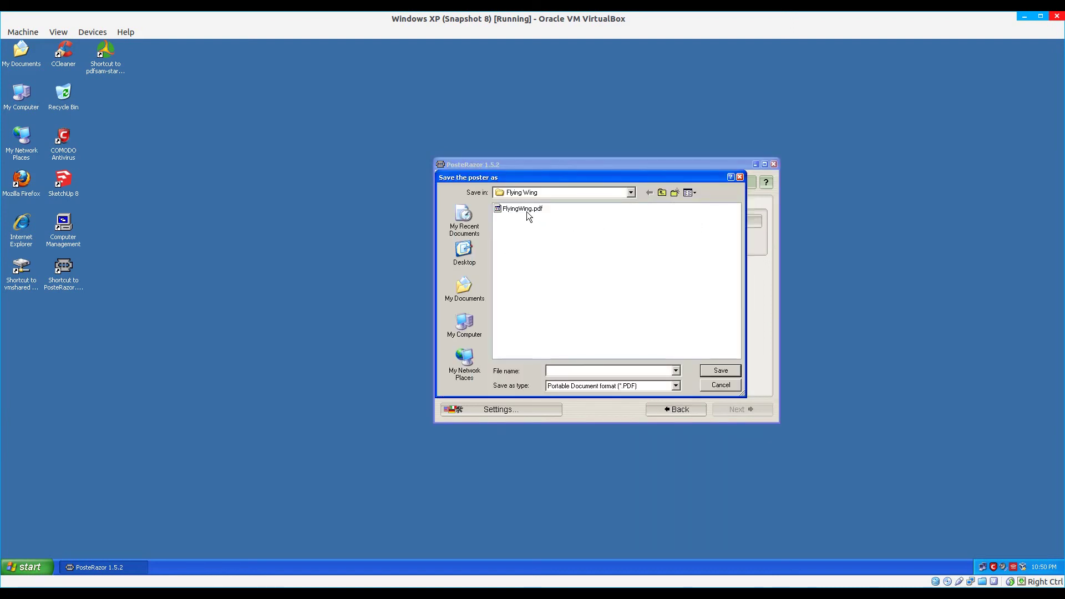
{"action": "left_click", "coordinate": [528, 217]}
{"action": "left_click", "coordinate": [721, 371]}
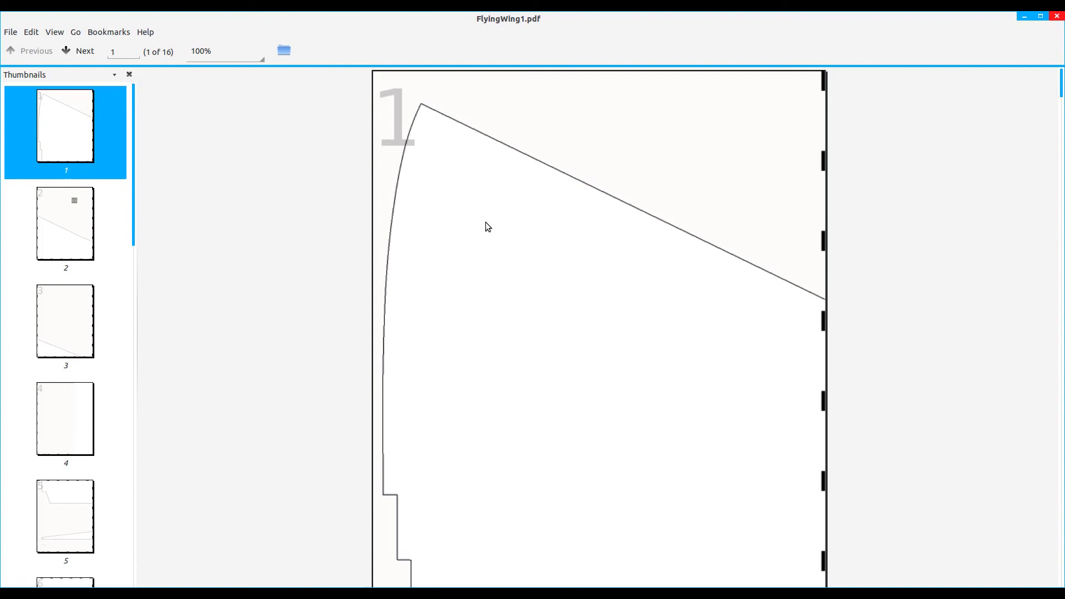
- Scroll through the 16 numbered tile pages of FlyingWing1.pdf
{"action": "scroll", "coordinate": [487, 226], "scroll_direction": "down", "scroll_amount": 9}
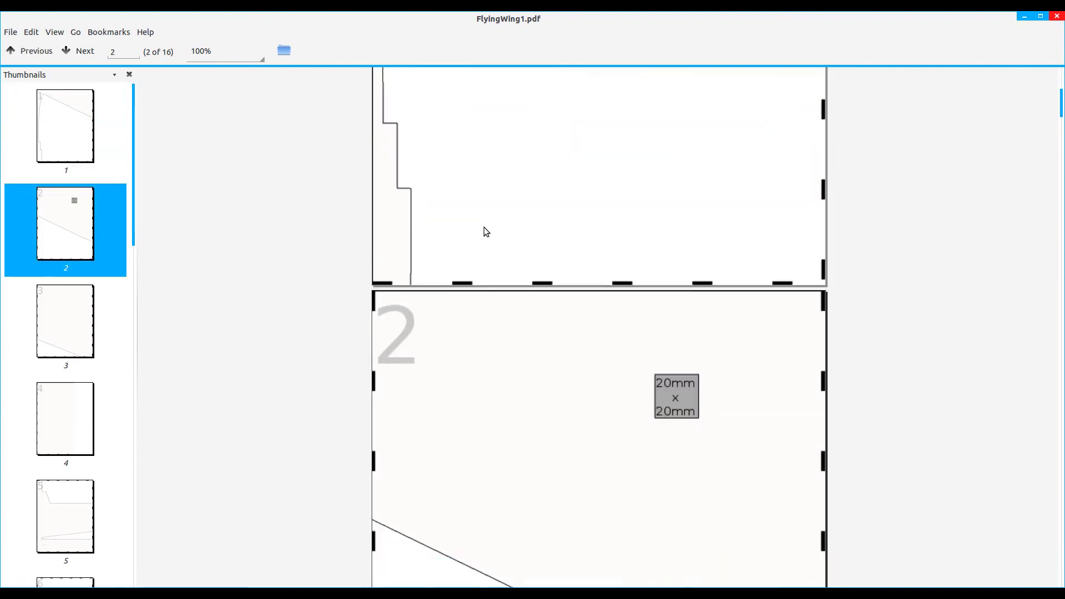
{"action": "scroll", "coordinate": [483, 227], "scroll_direction": "down", "scroll_amount": 9}
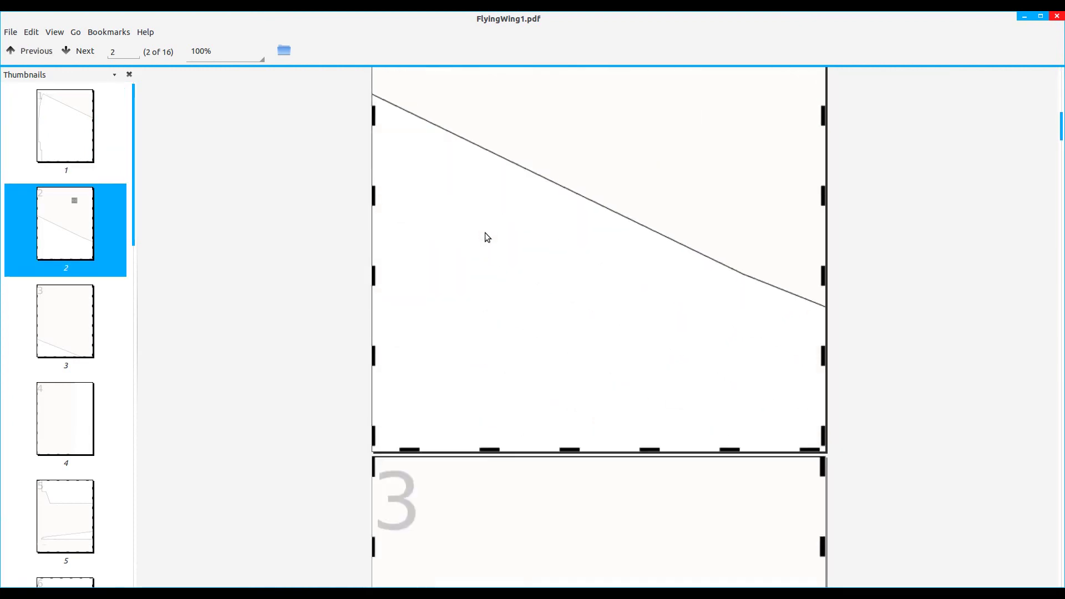
{"action": "scroll", "coordinate": [484, 235], "scroll_direction": "down", "scroll_amount": 1}
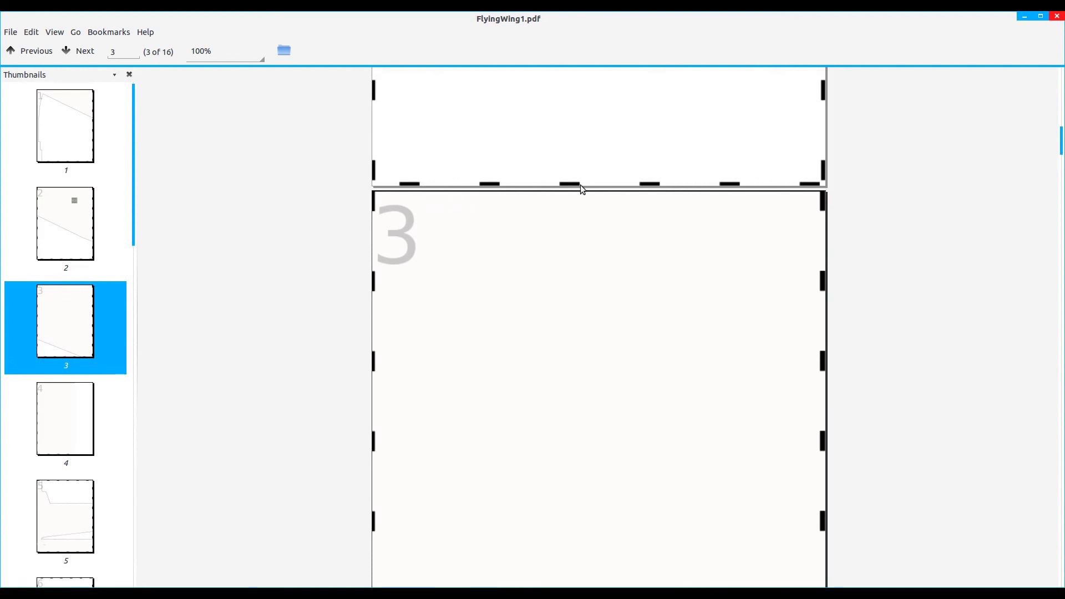
{"action": "scroll", "coordinate": [646, 235], "scroll_direction": "down", "scroll_amount": 9}
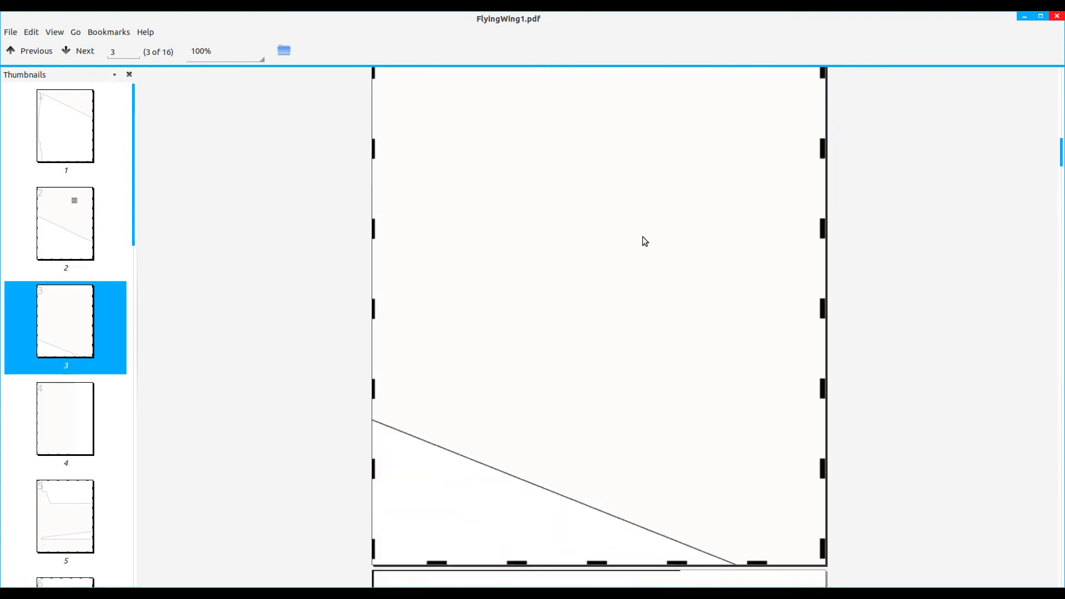
{"action": "scroll", "coordinate": [635, 251], "scroll_direction": "down", "scroll_amount": 10}
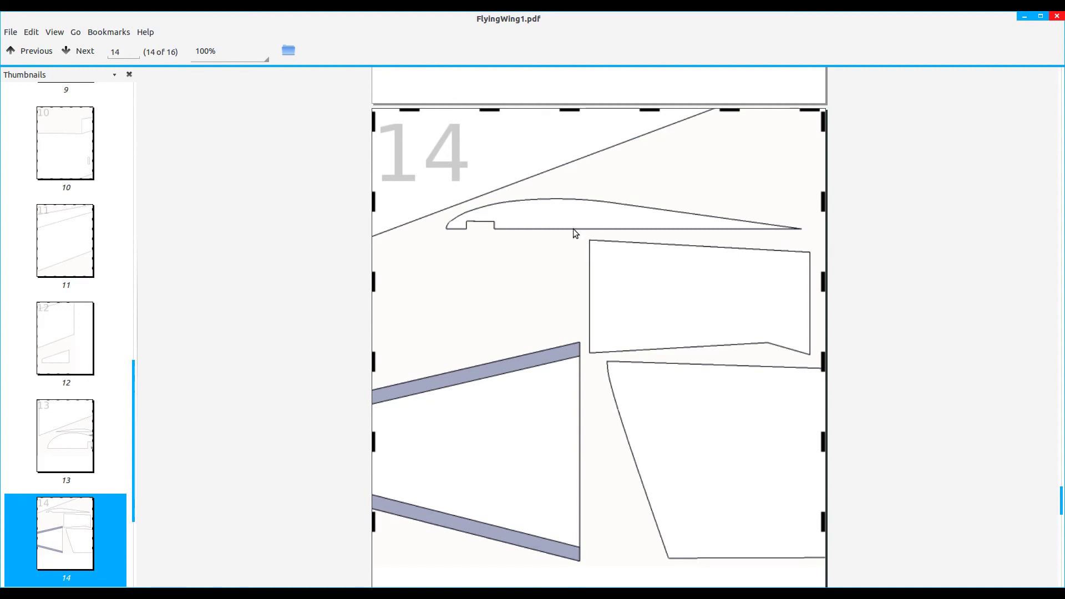
{"action": "scroll", "coordinate": [571, 230], "scroll_direction": "down", "scroll_amount": 1}
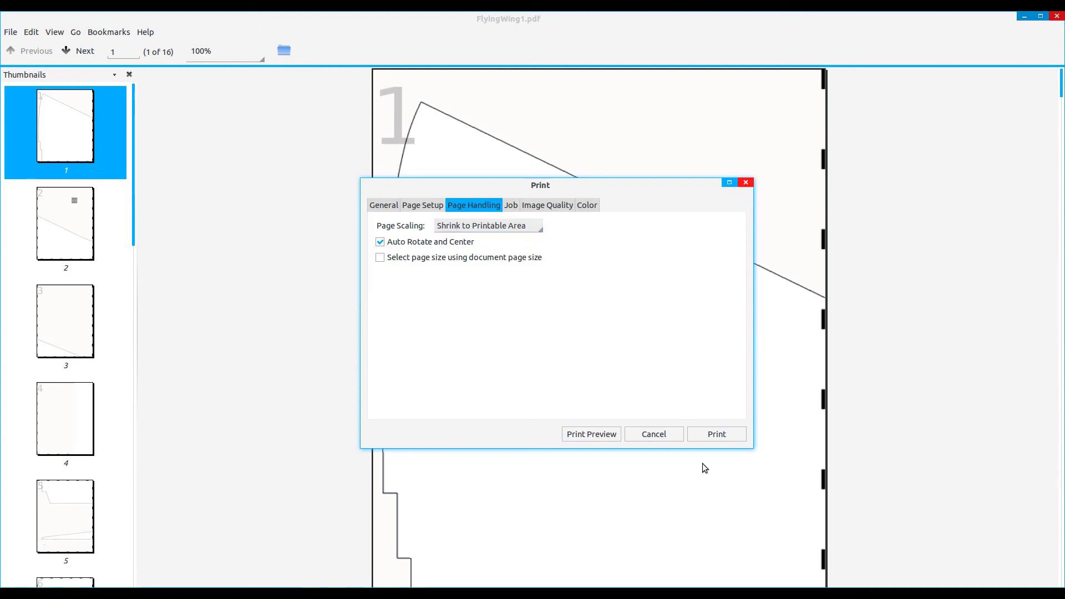
- Close the Print dialog without printing and scroll to page 2's 20mm check square
{"action": "left_click", "coordinate": [654, 434]}
{"action": "scroll", "coordinate": [566, 216], "scroll_direction": "down", "scroll_amount": 5}
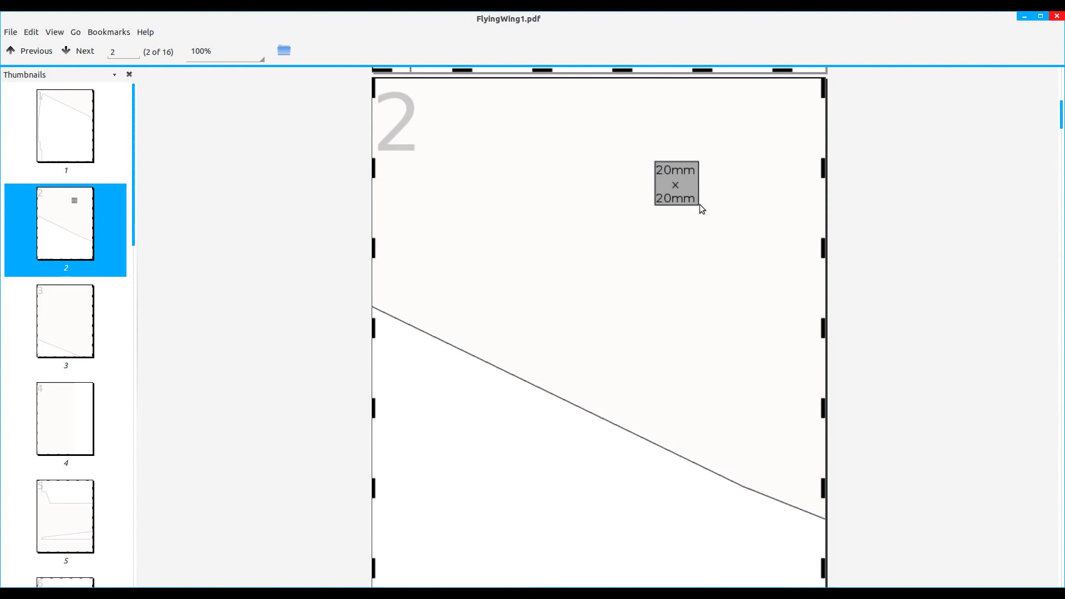
{"action": "scroll", "coordinate": [590, 249], "scroll_direction": "down", "scroll_amount": 5}
{"action": "scroll", "coordinate": [592, 262], "scroll_direction": "up", "scroll_amount": 5}
{"action": "scroll", "coordinate": [582, 260], "scroll_direction": "up", "scroll_amount": 5}
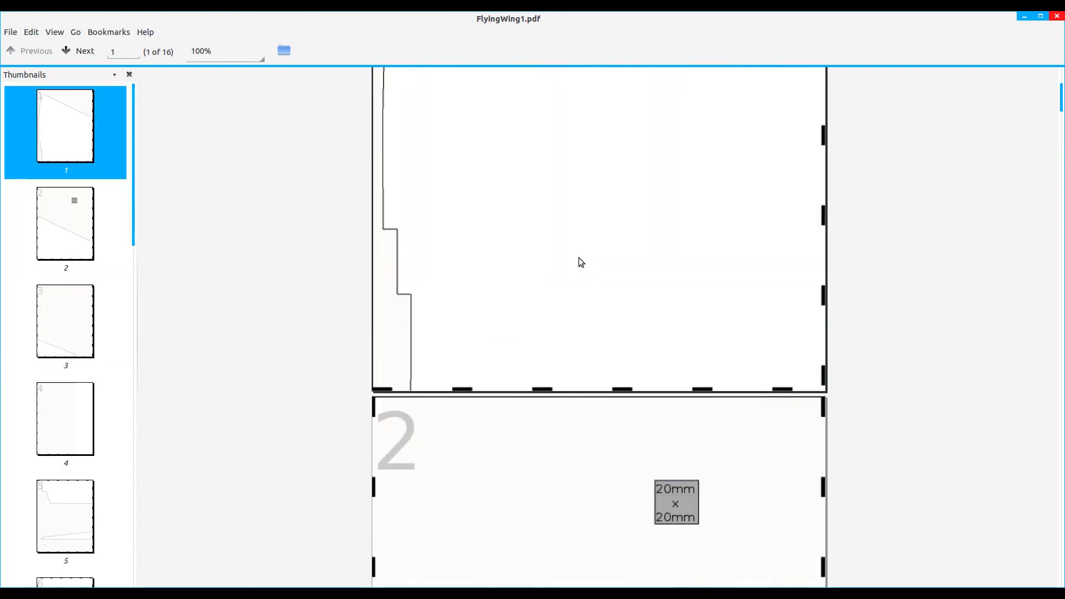
{"action": "scroll", "coordinate": [574, 256], "scroll_direction": "down", "scroll_amount": 4}
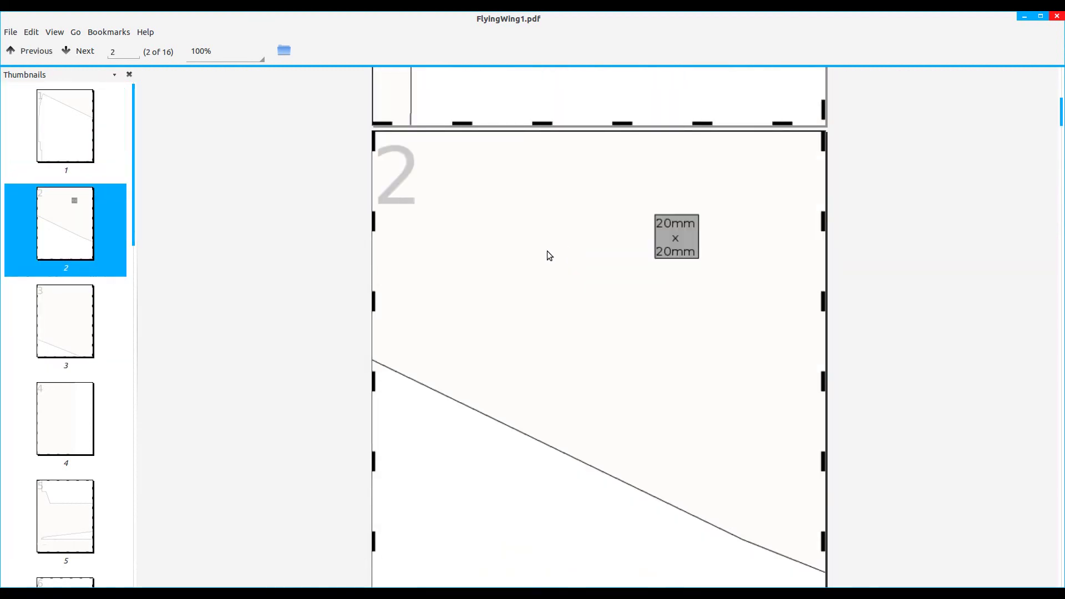